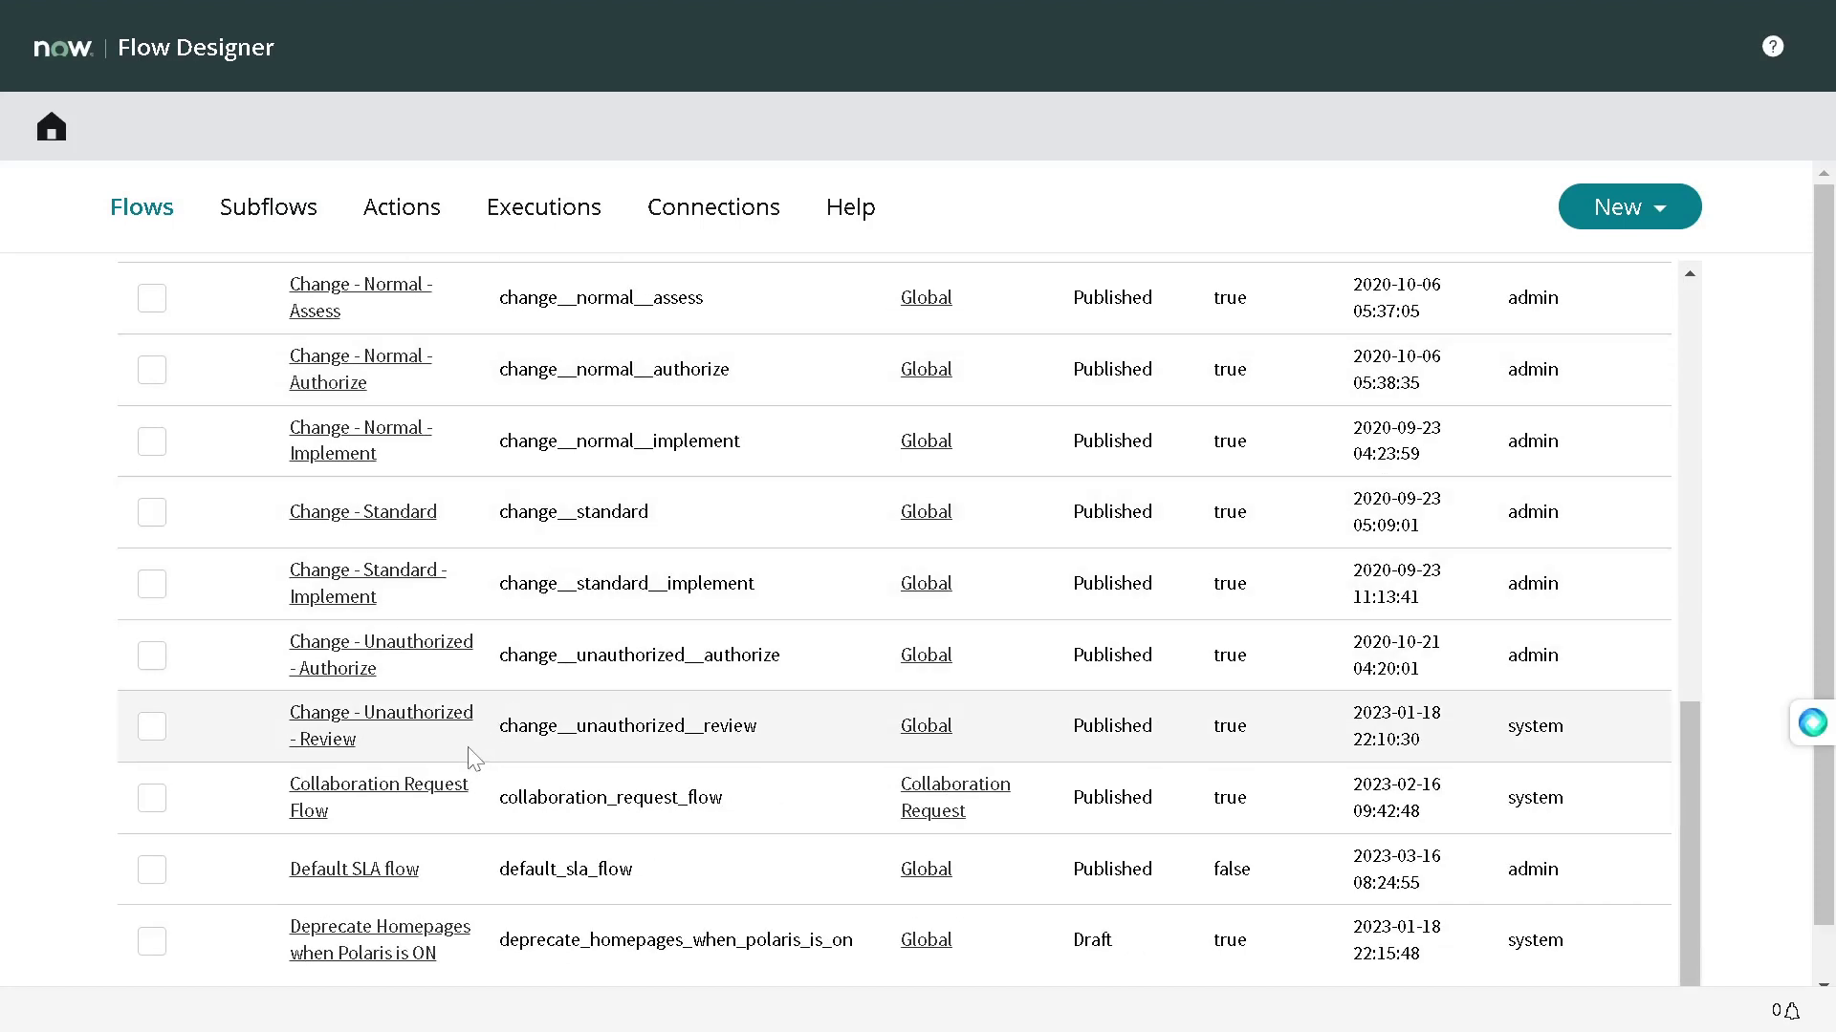
Step: Open the Business process approval flow from the flows list and look over its trigger and actions
scroll(451, 659, up, 3)
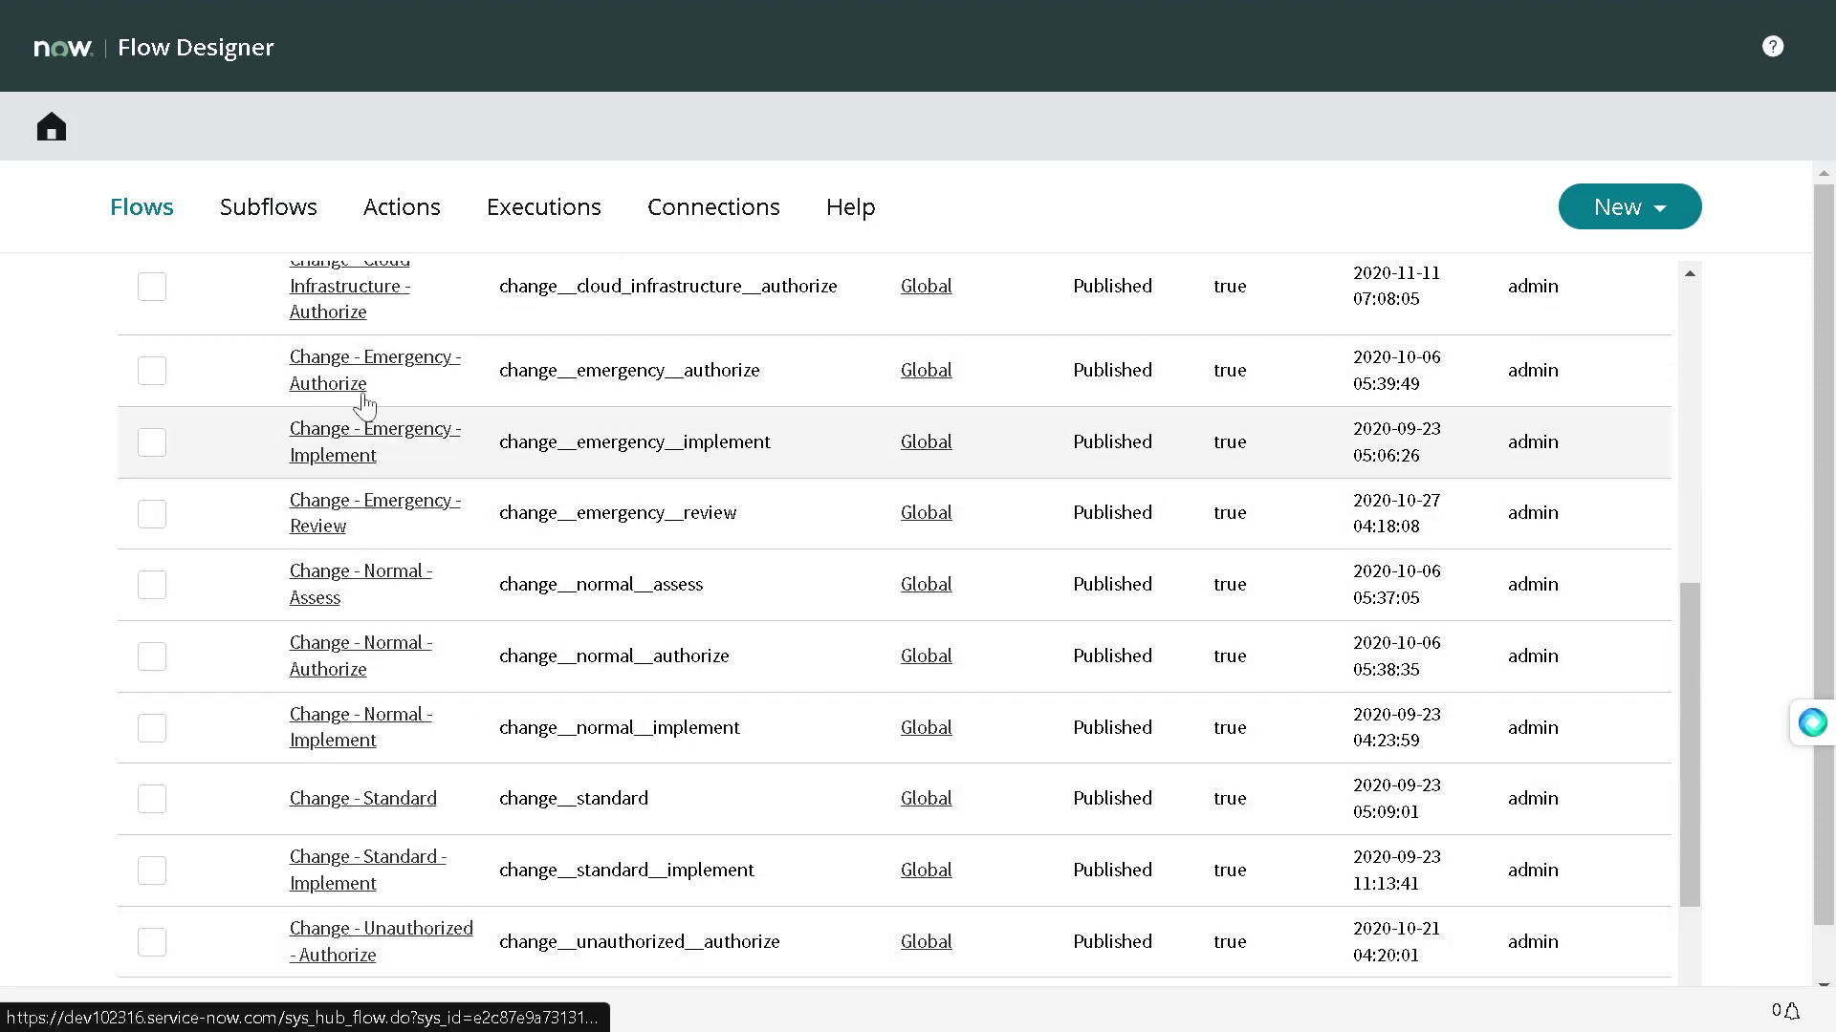
scroll(374, 512, up, 2)
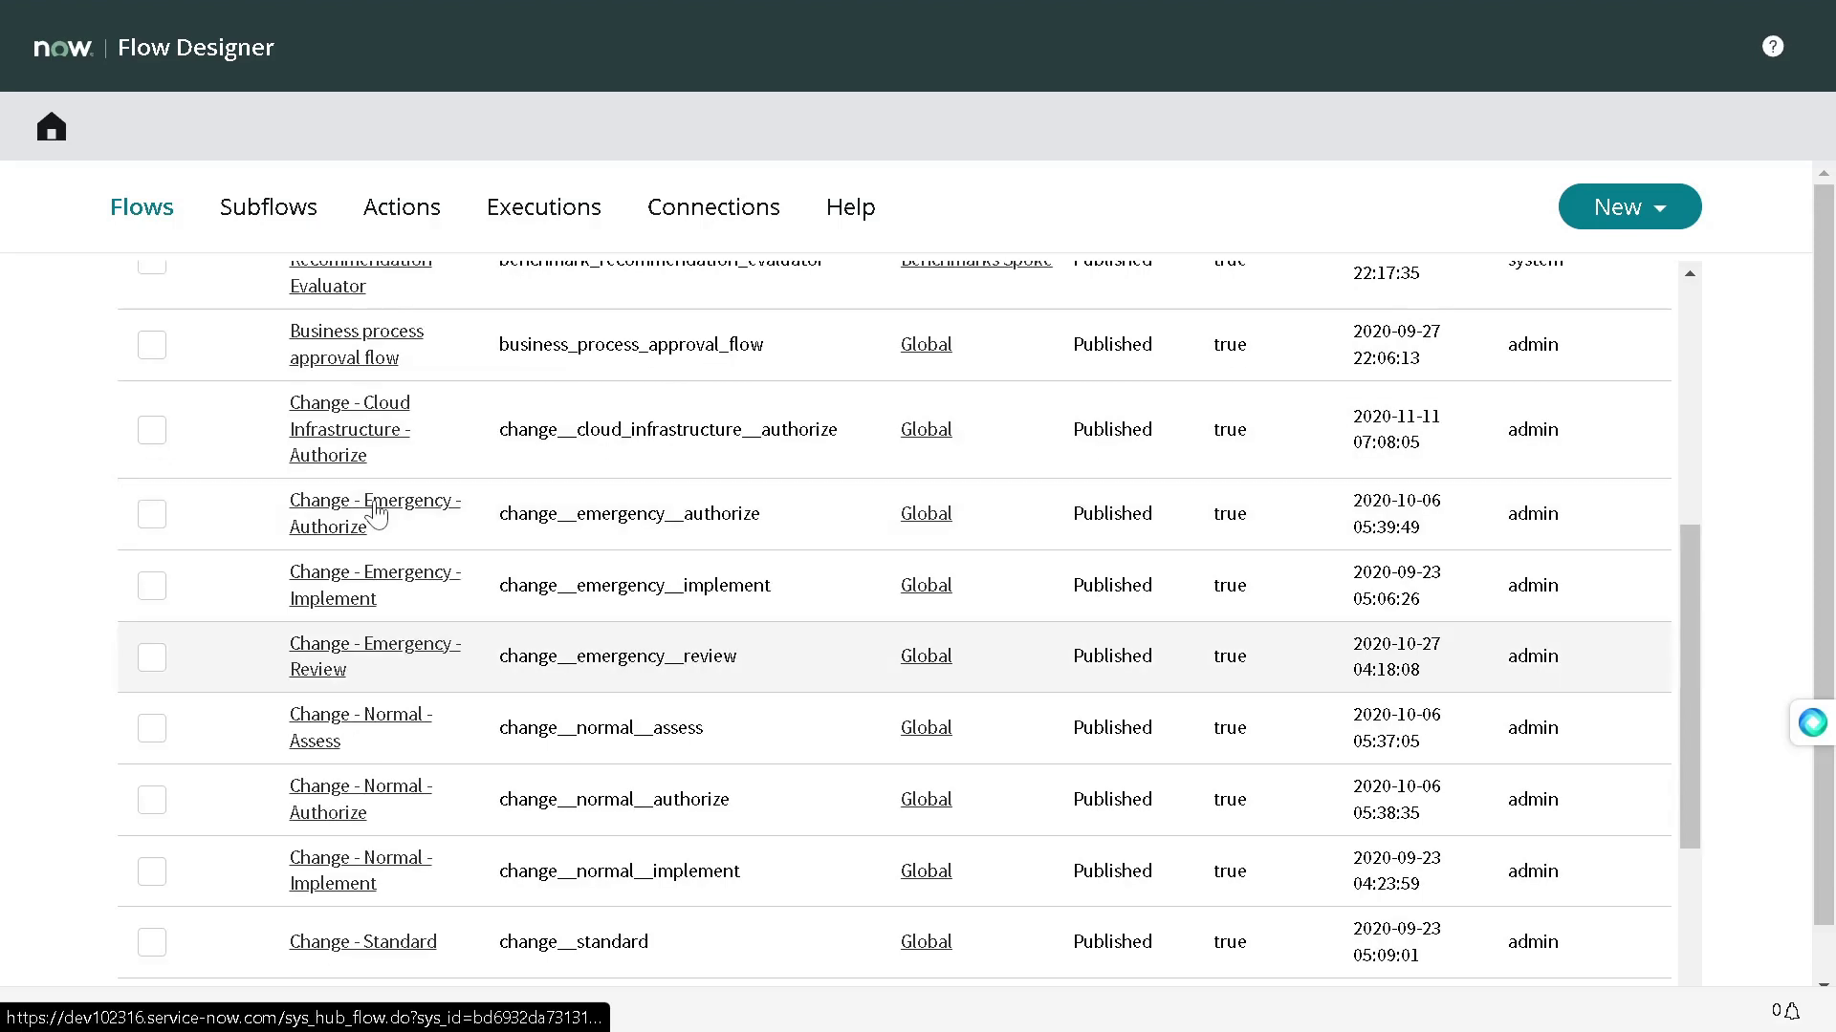
click(361, 358)
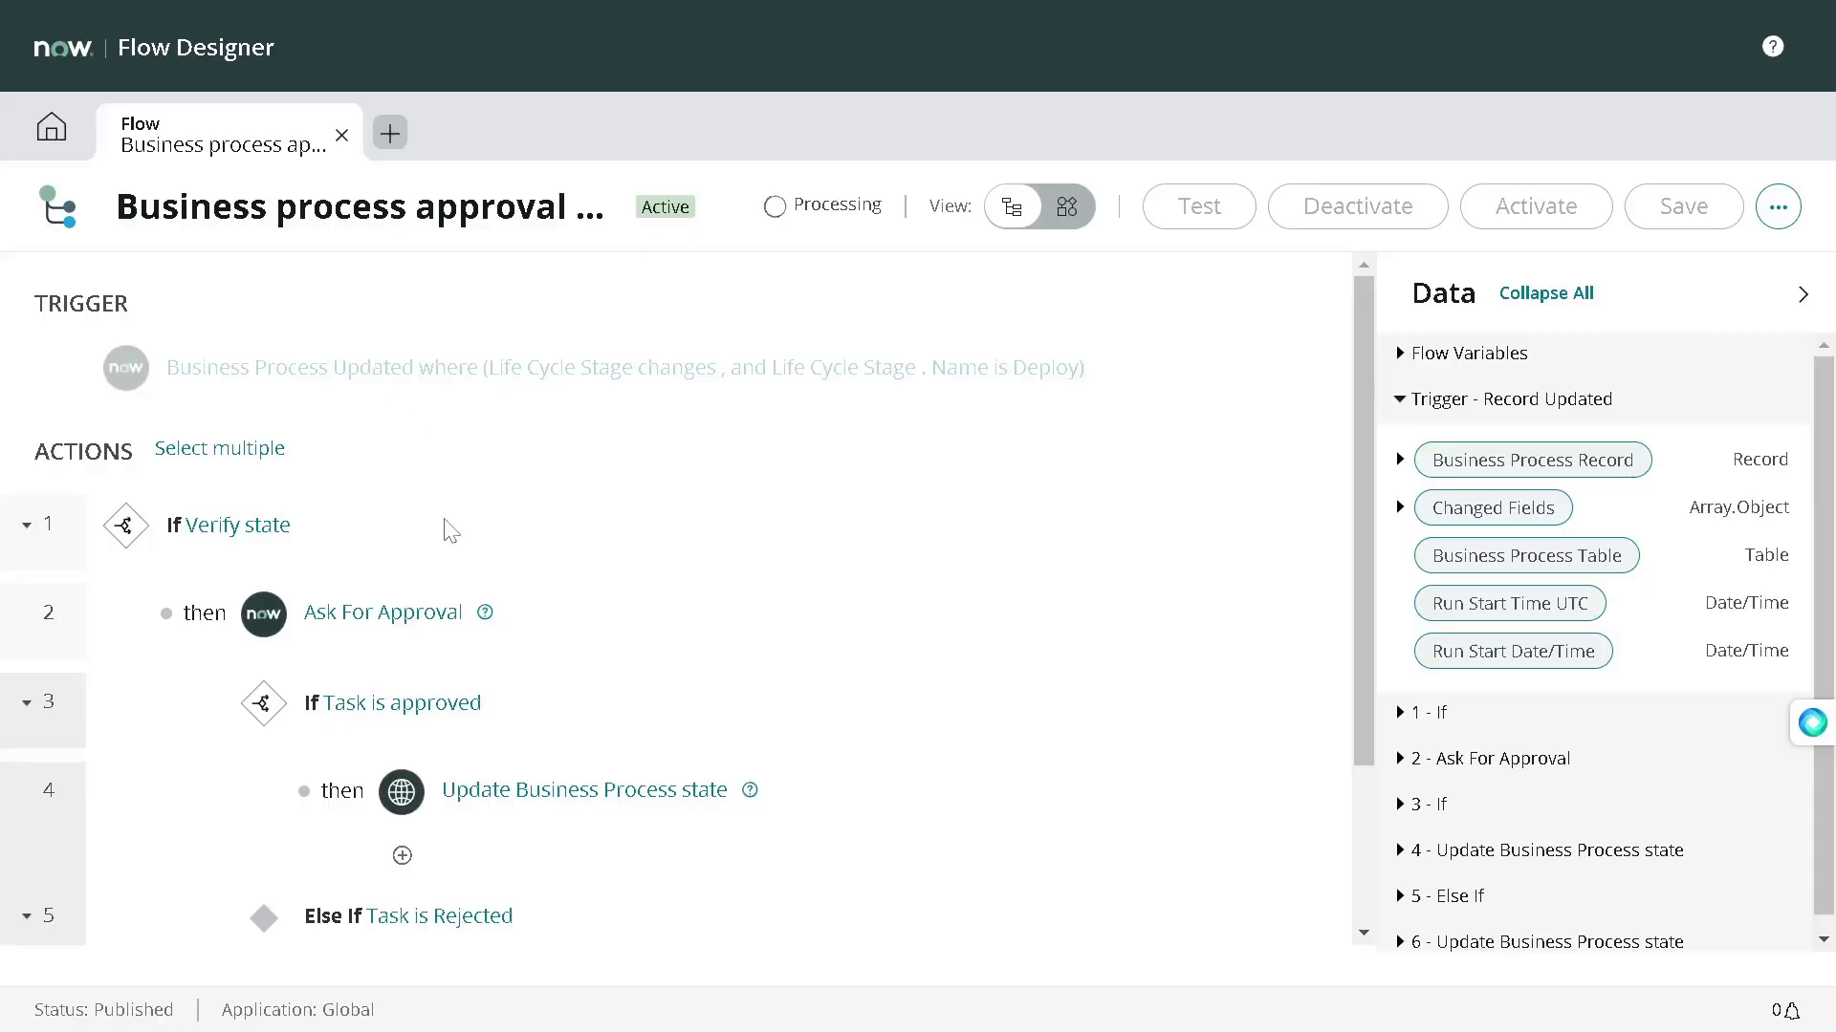
scroll(450, 535, down, 2)
scroll(571, 674, up, 2)
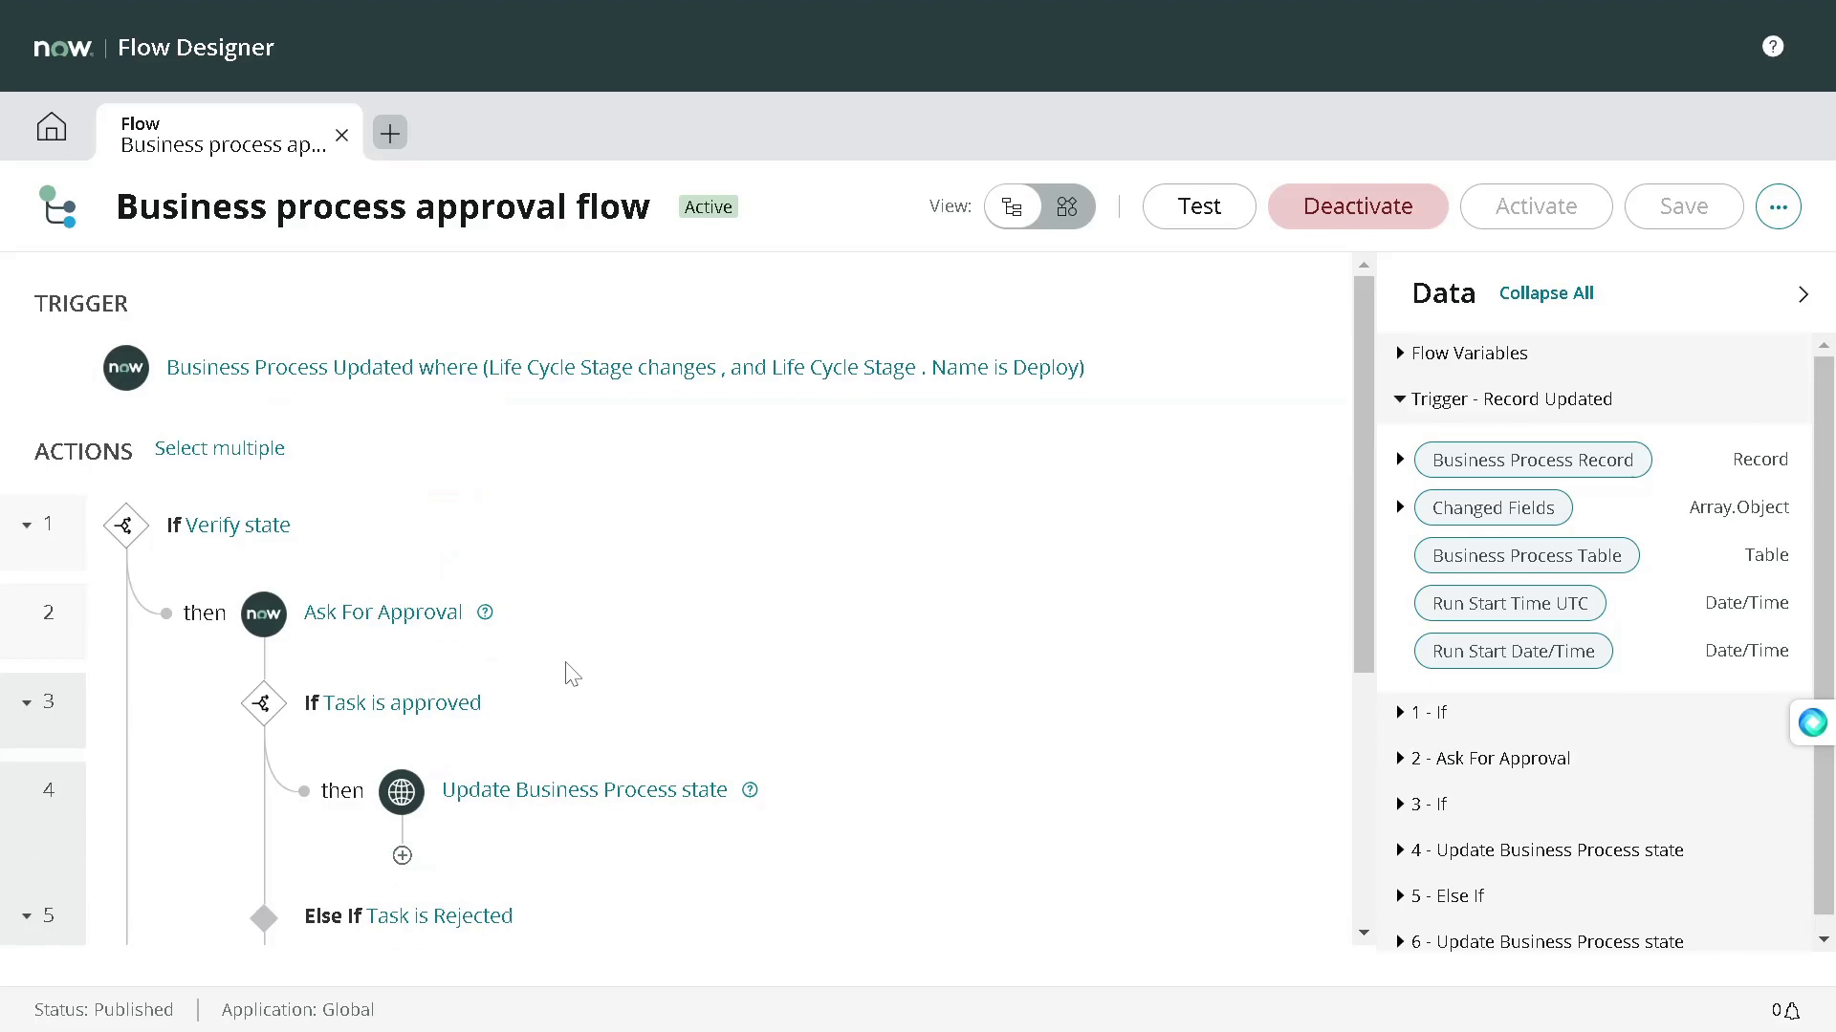
Step: Expand the data of the Ask For Approval action and deactivate the flow
click(1401, 758)
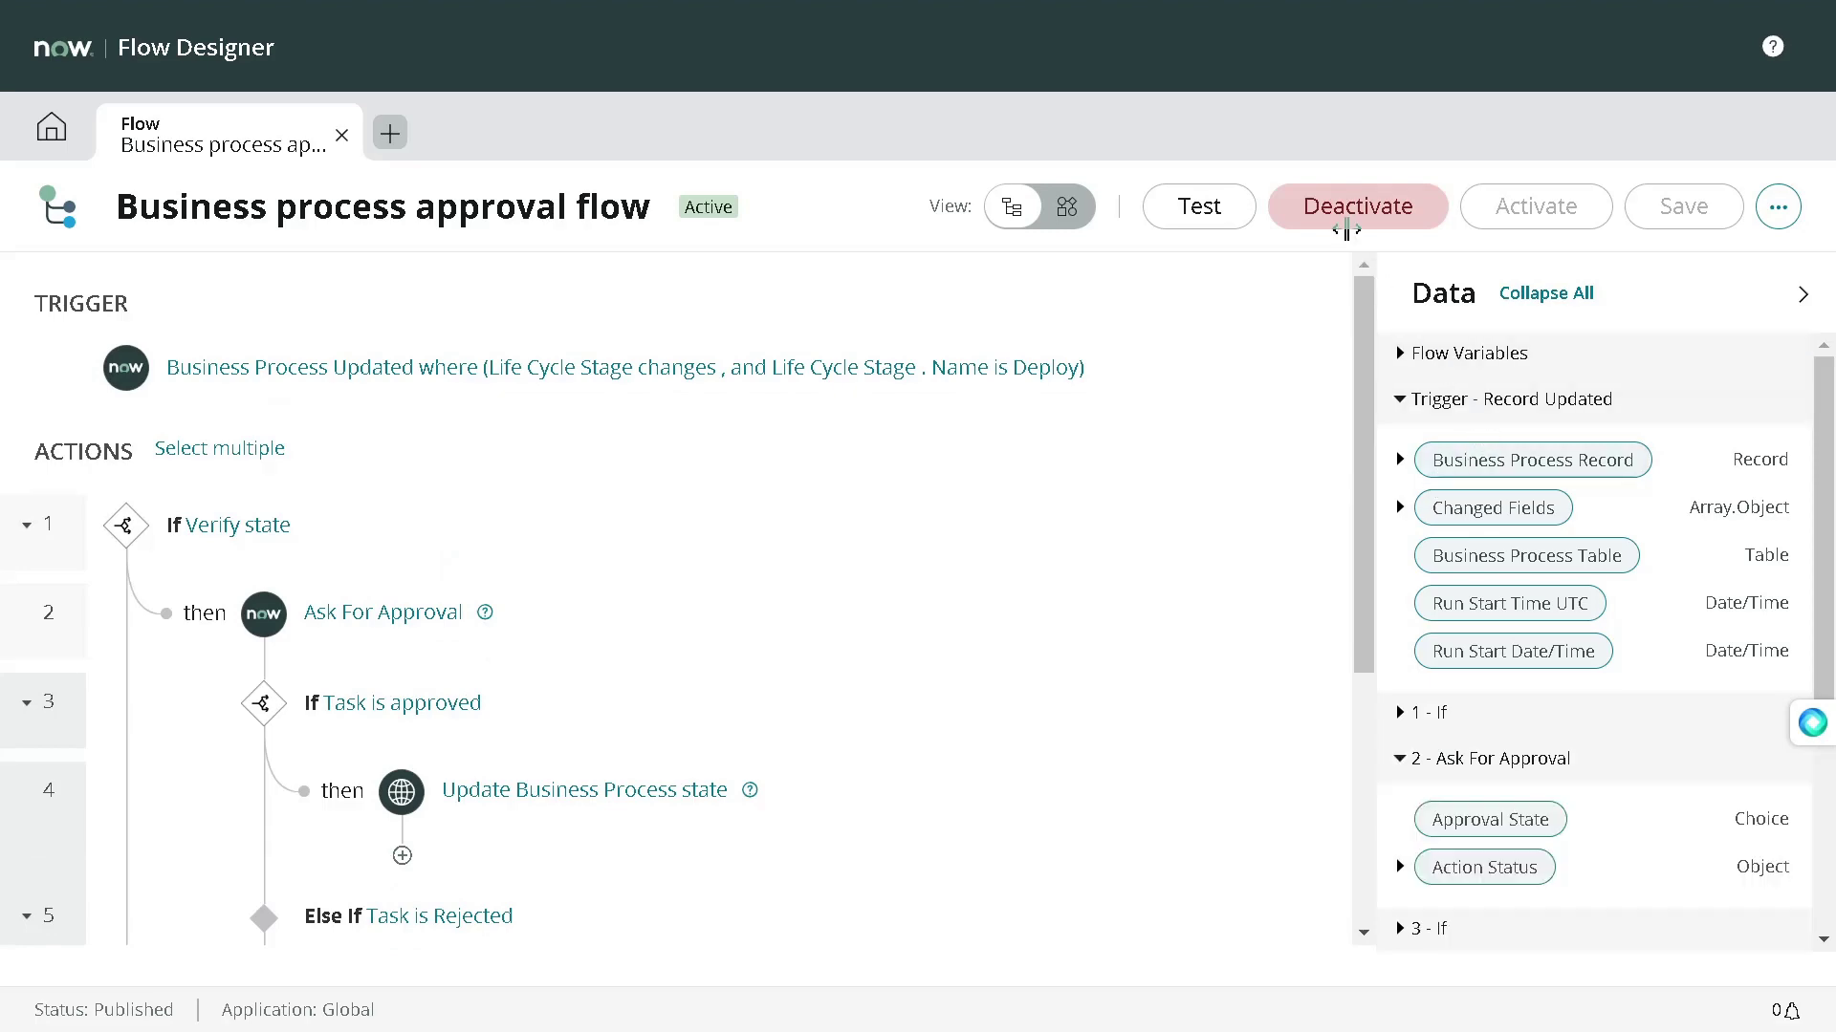
click(1335, 204)
click(1159, 448)
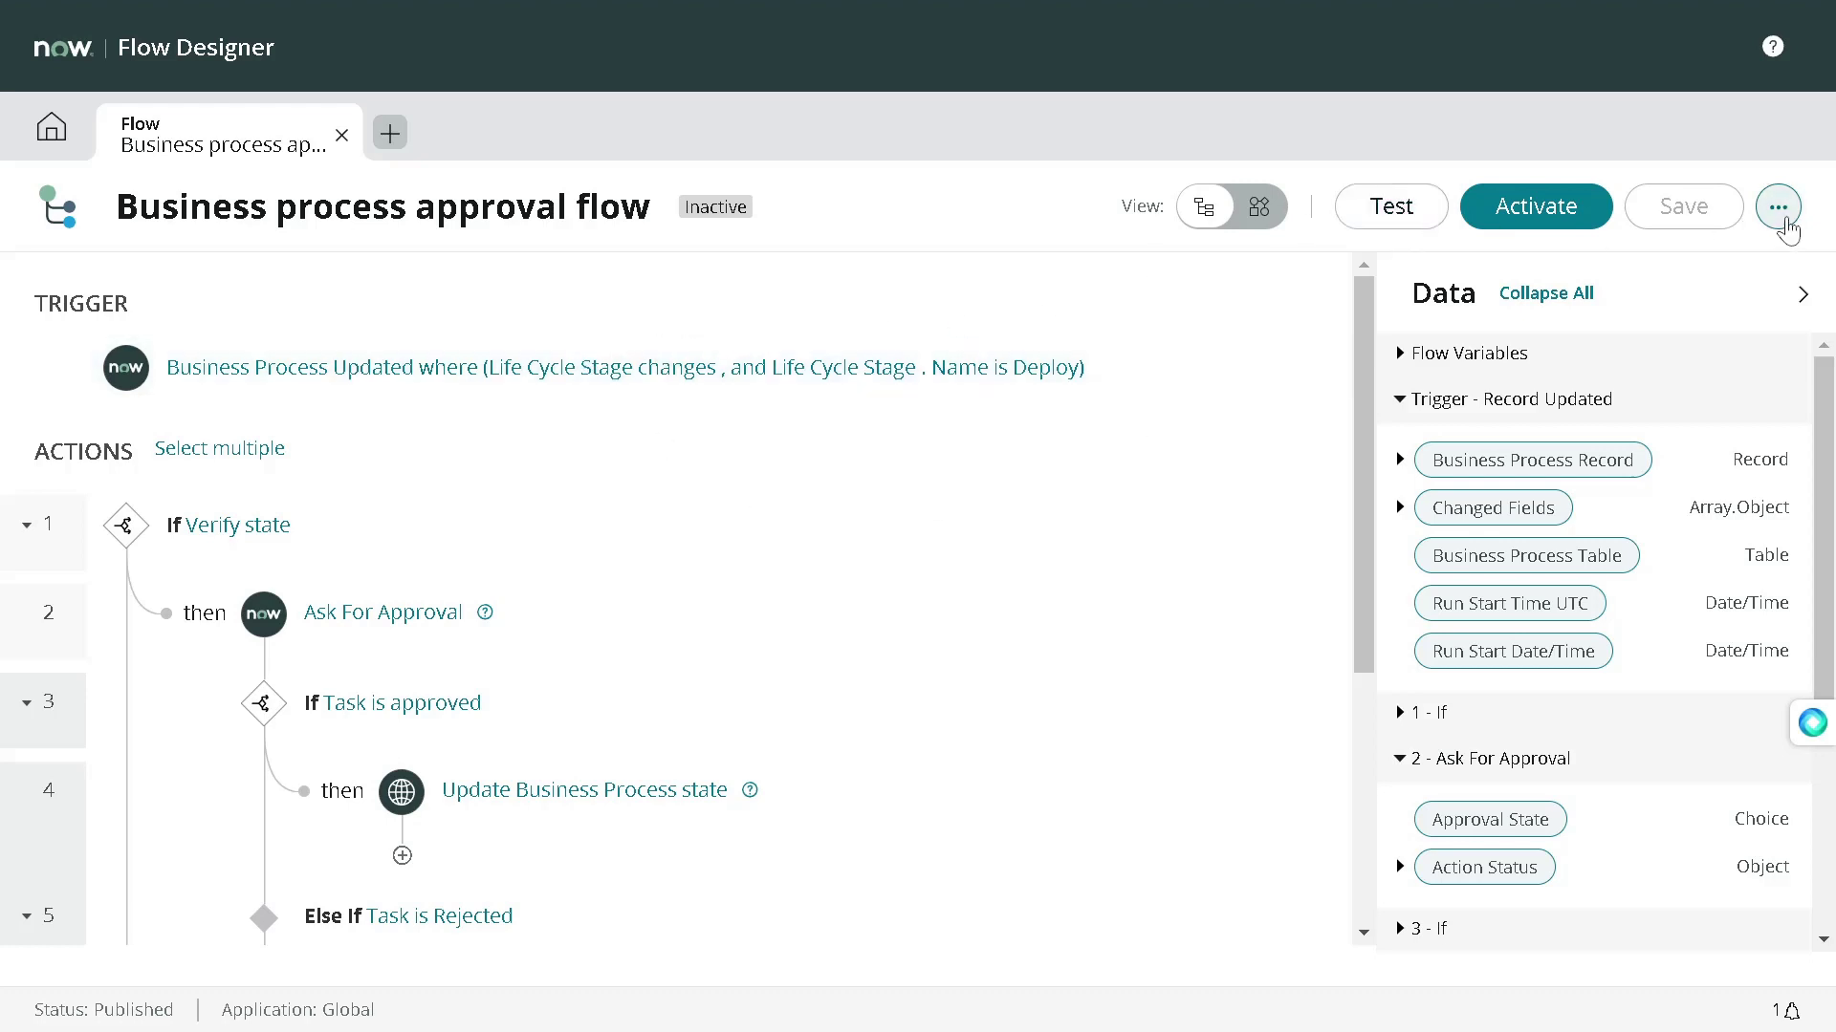
Step: Add a new flow stage and name it Stage 1
click(1778, 208)
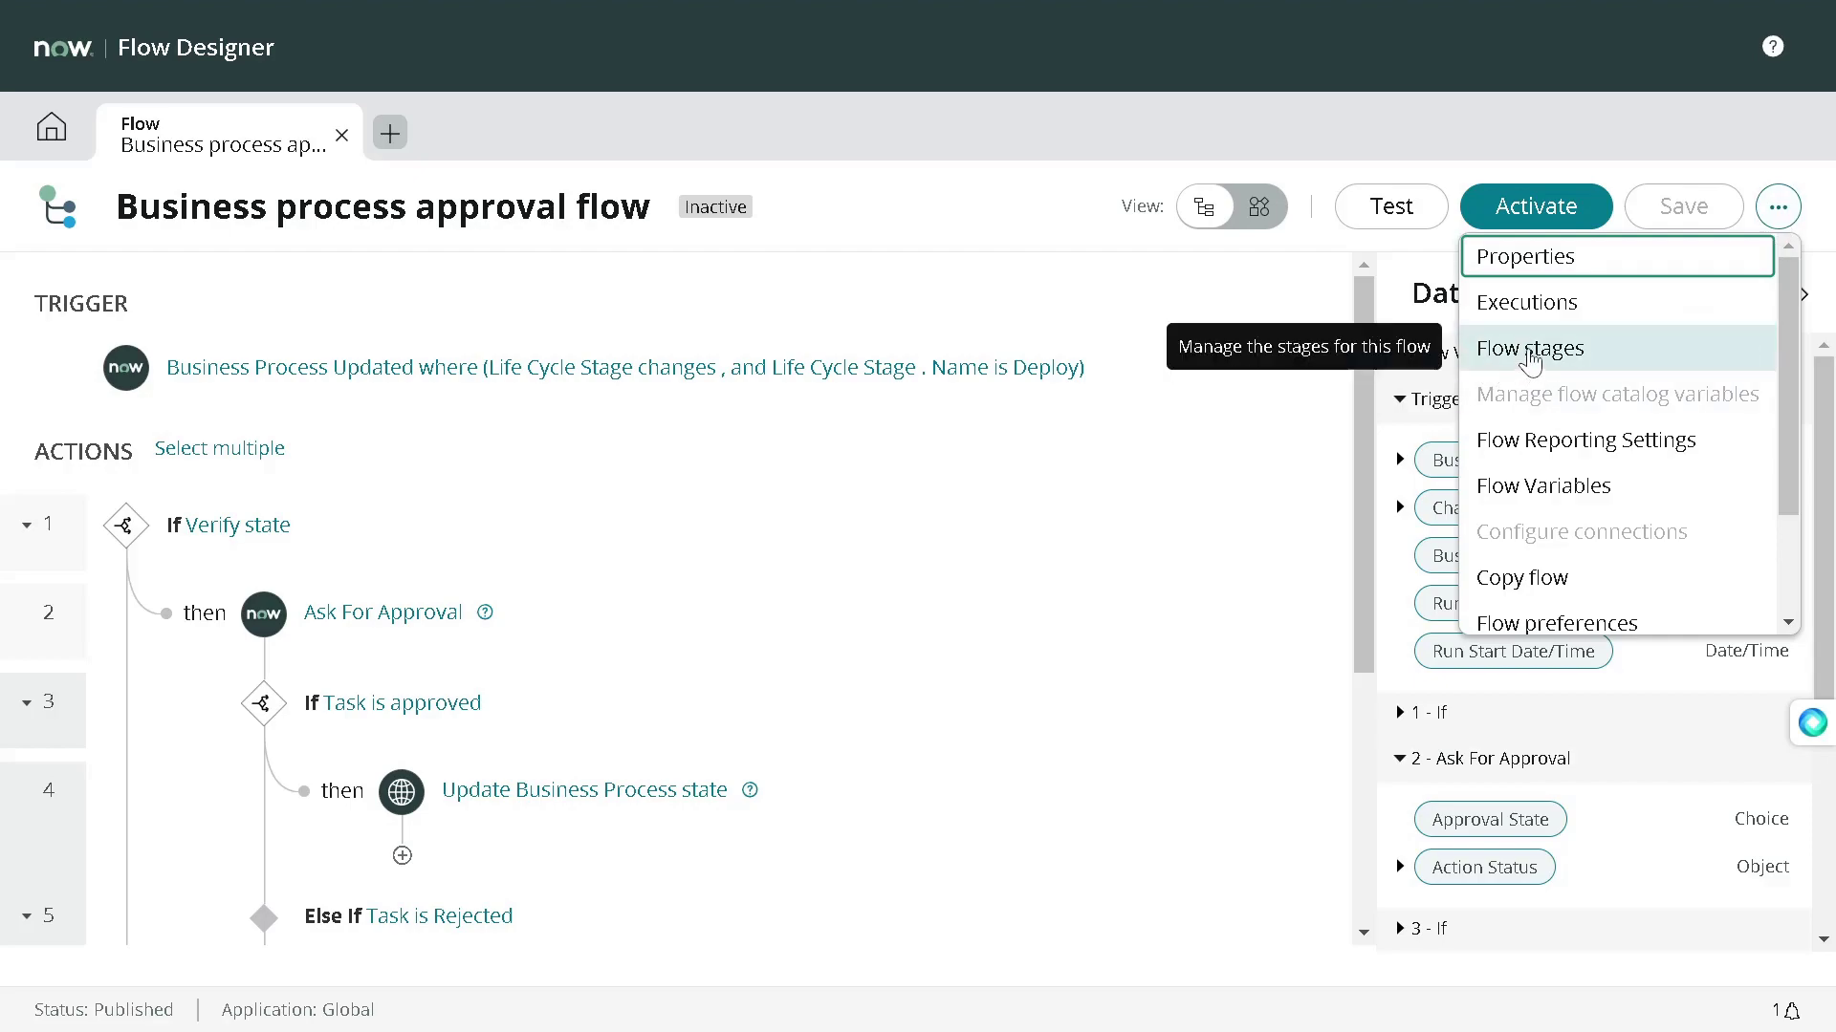
click(1529, 350)
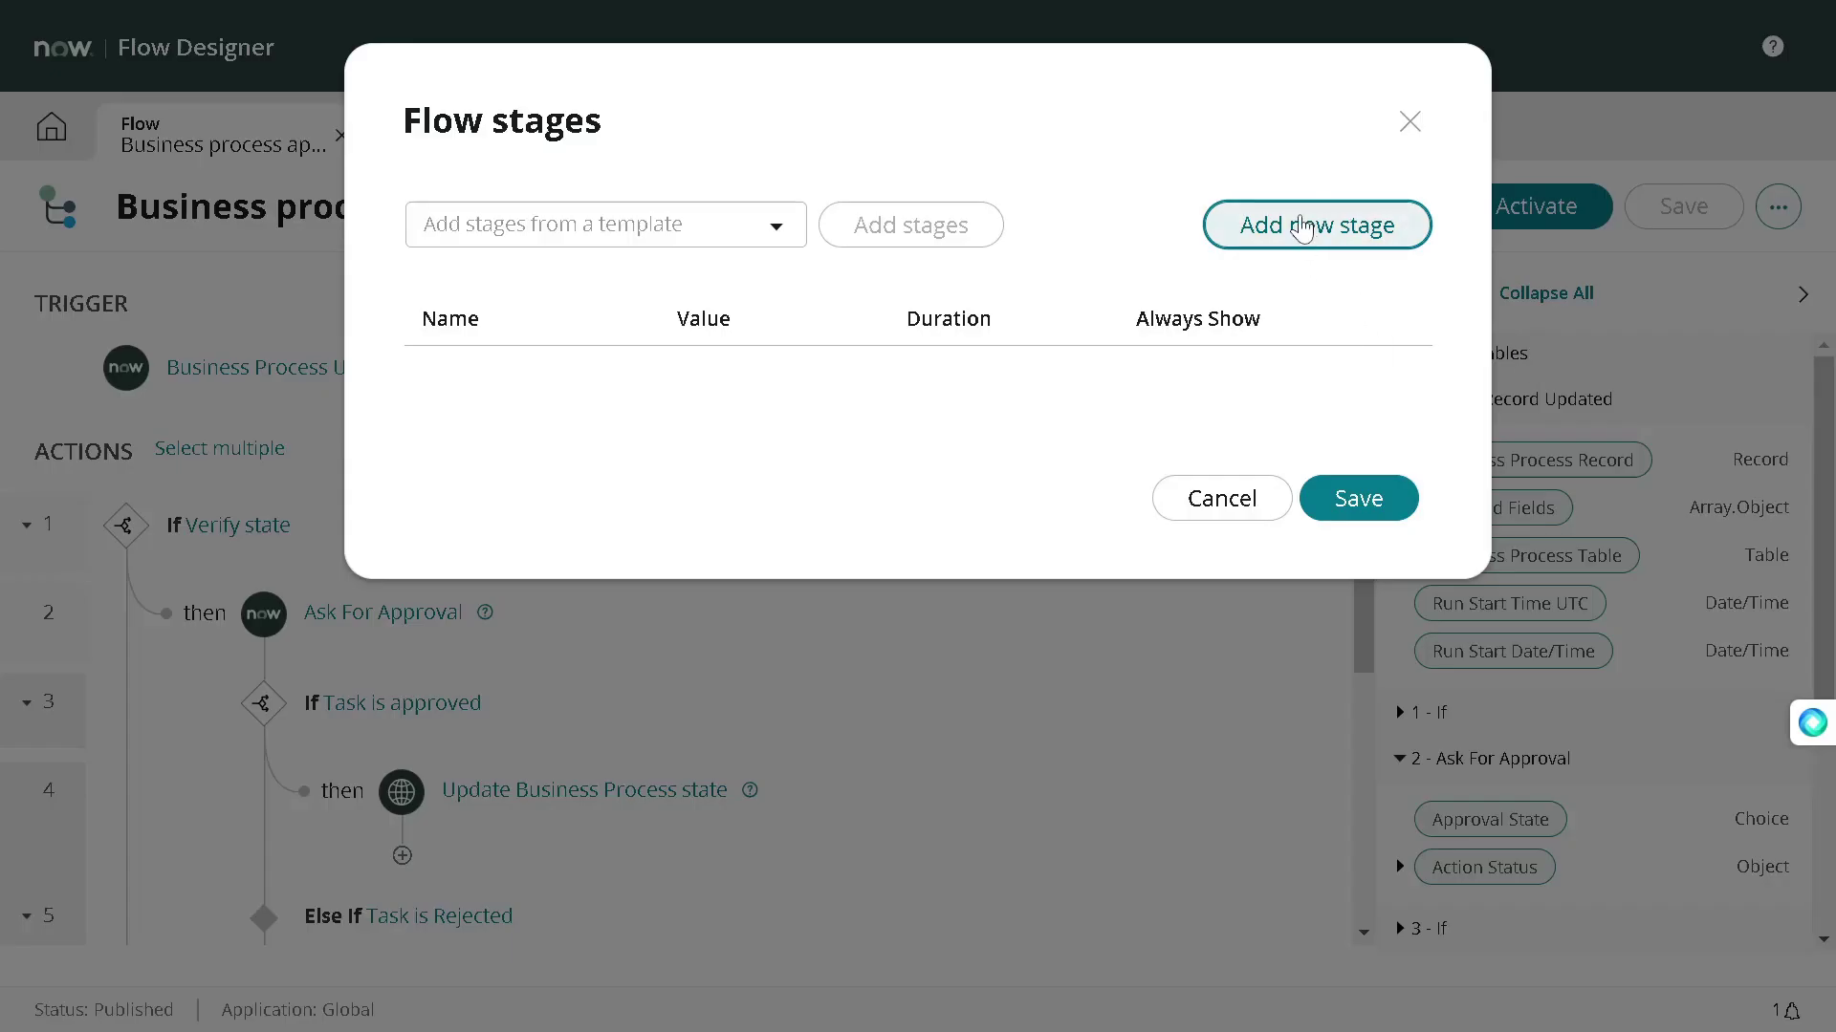
click(1301, 226)
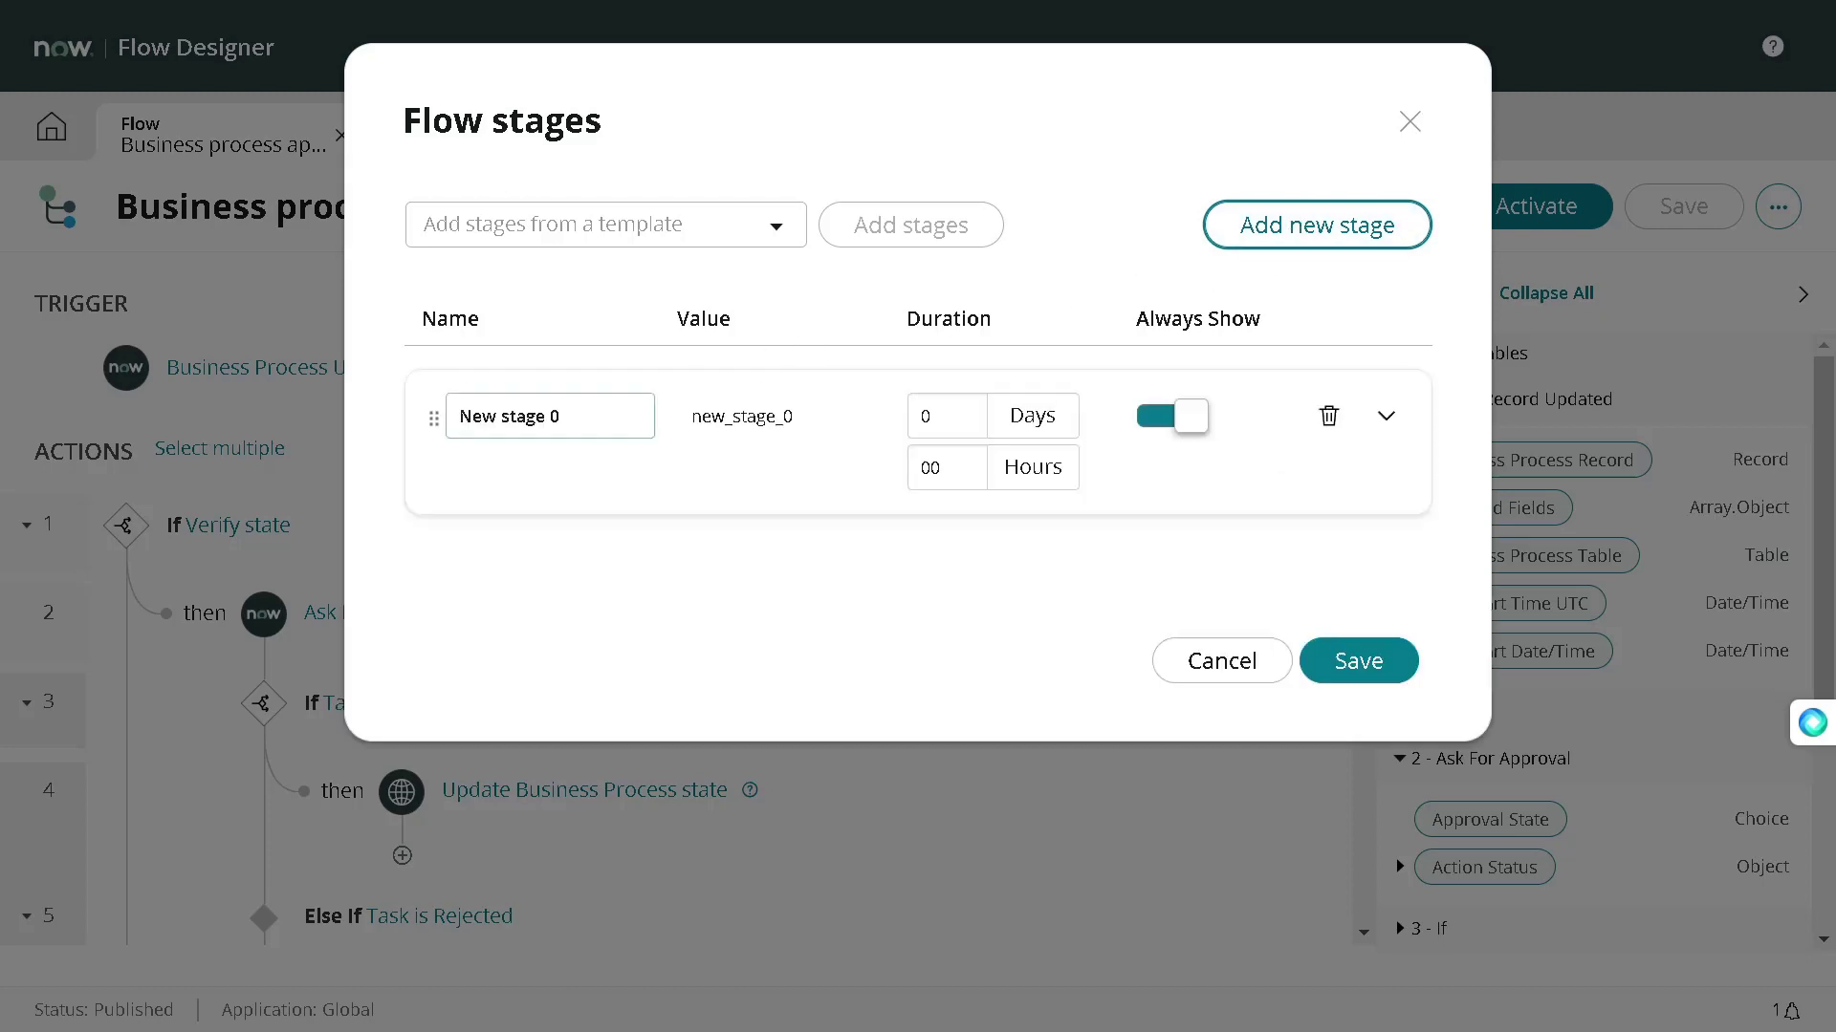
click(573, 416)
drag(562, 417, 444, 467)
key(BackSpace)
text(Stage 1)
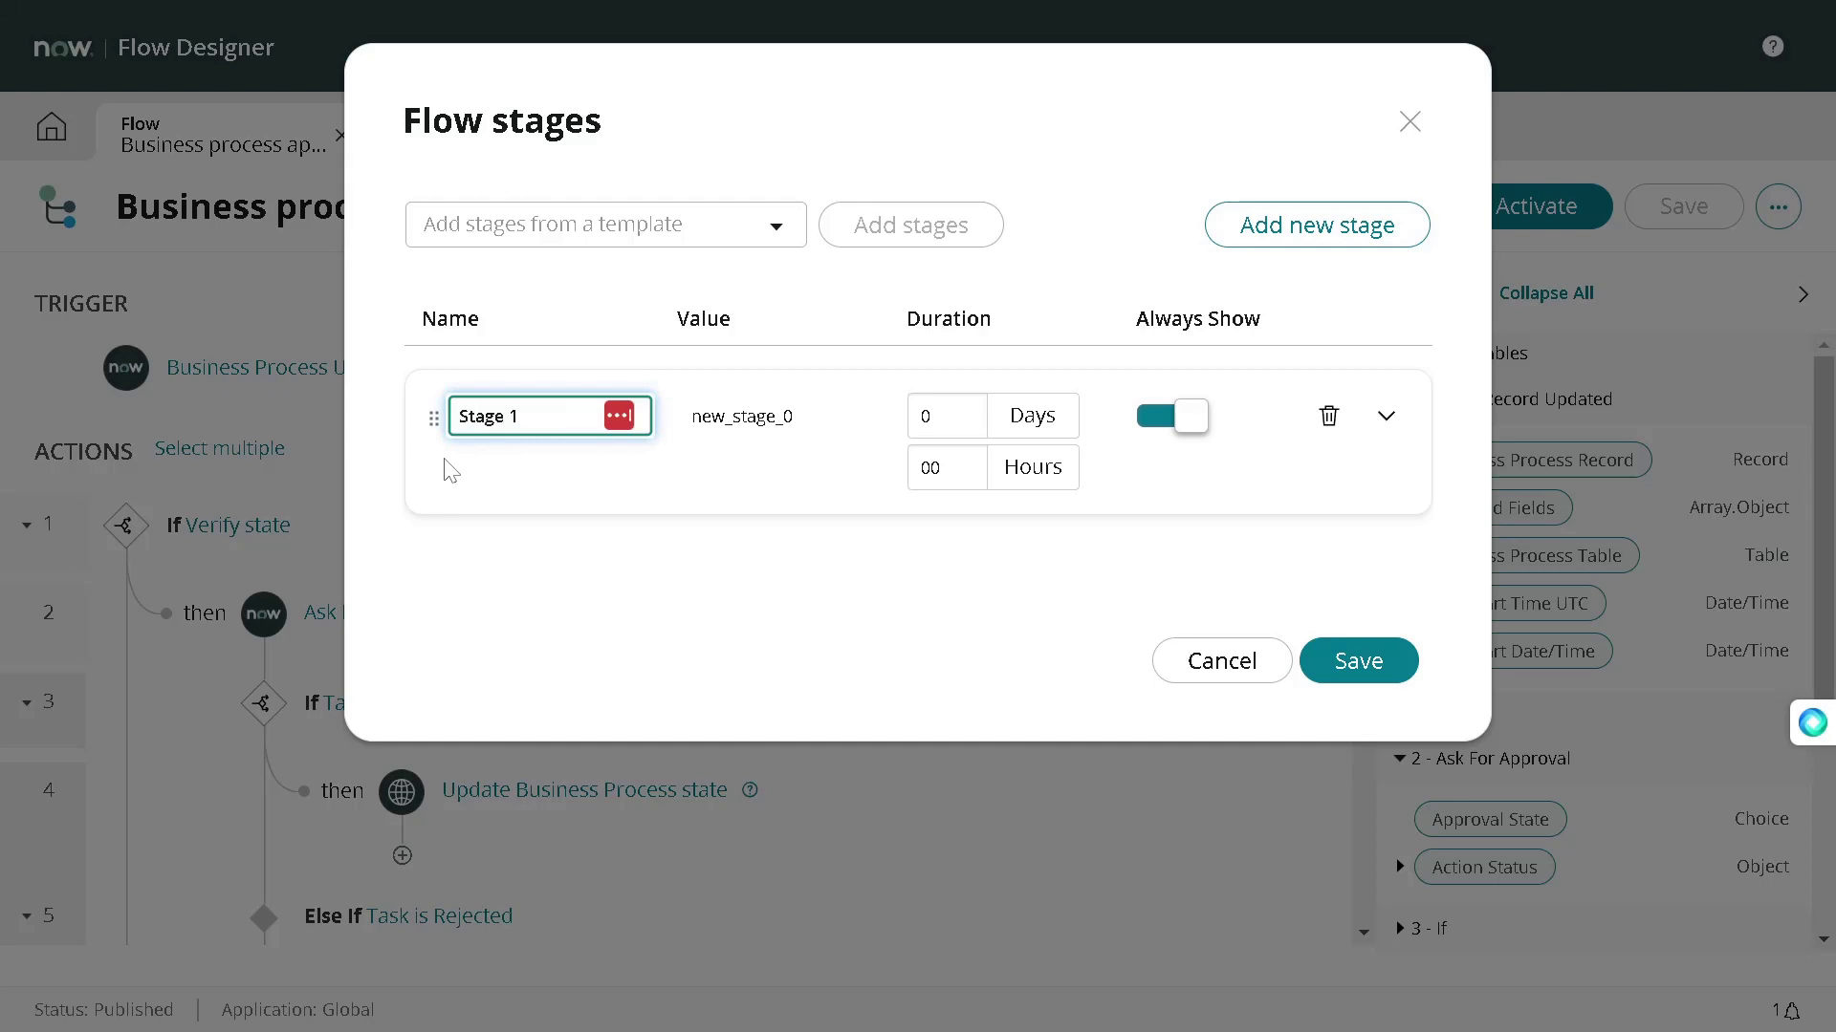
click(919, 658)
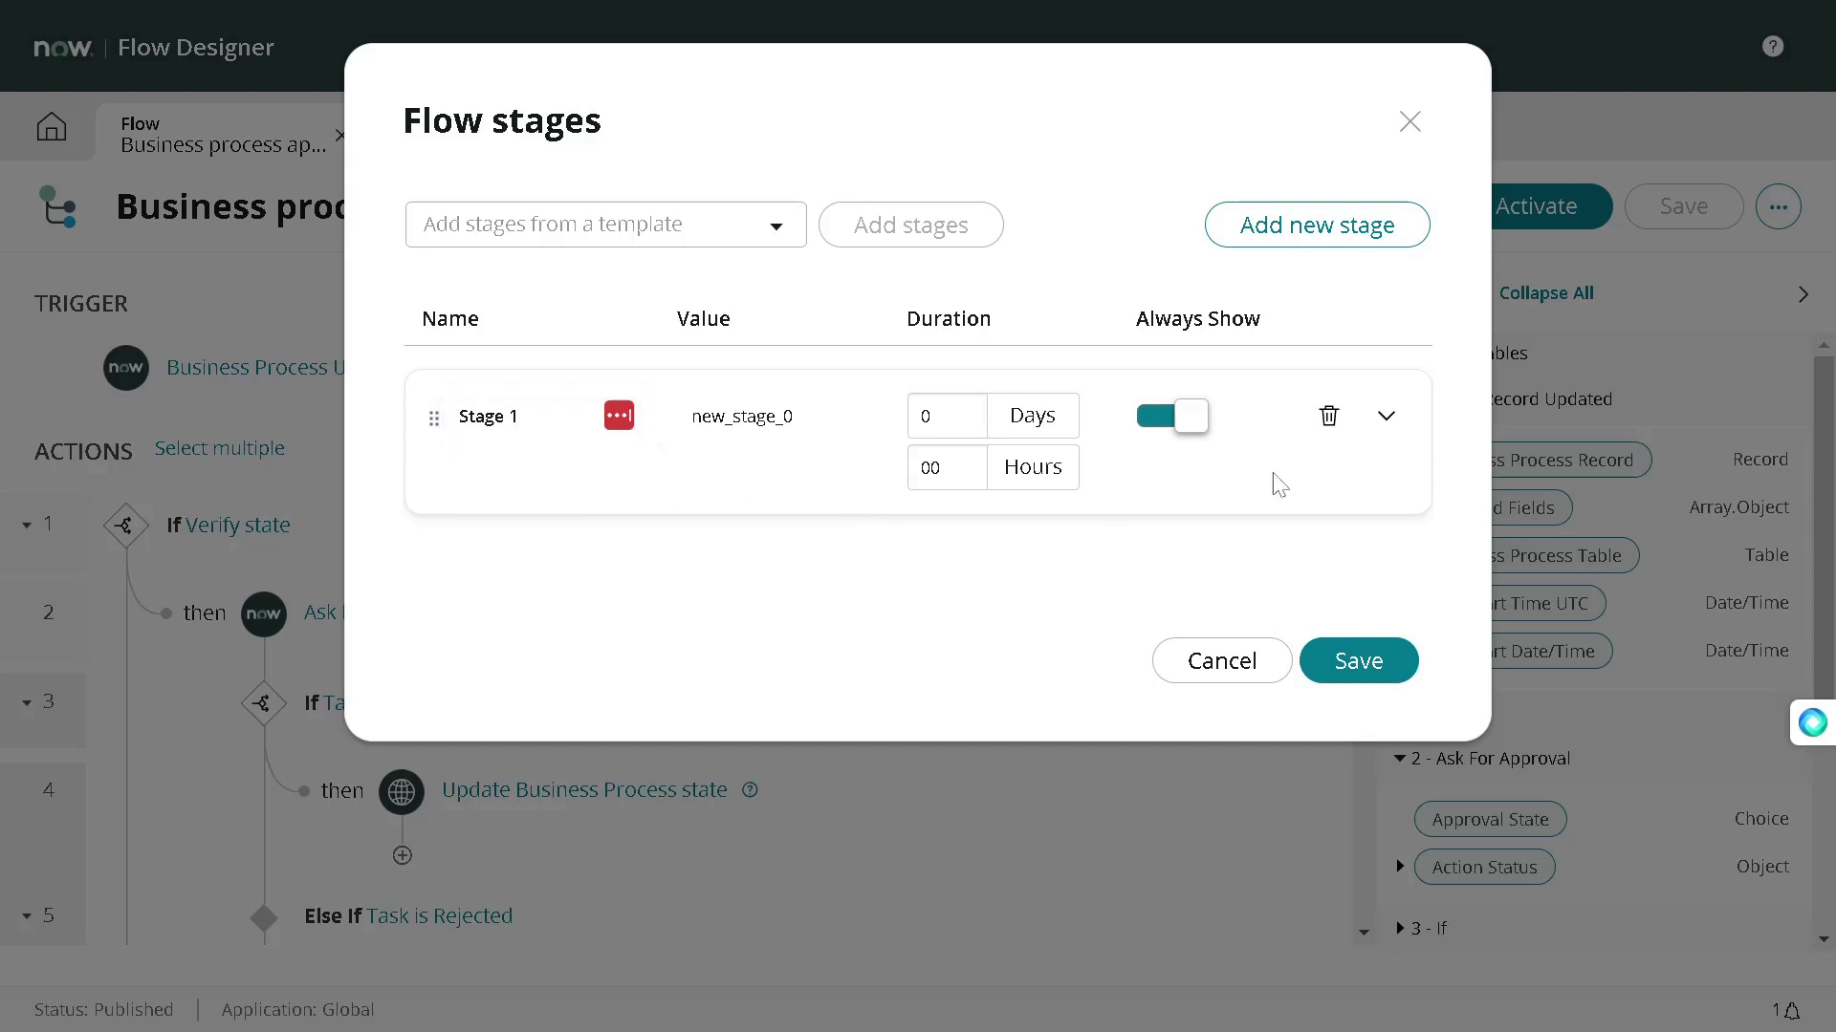
Step: Show the customizable state labels of Stage 1, keep the defaults and save the flow stages
click(1385, 415)
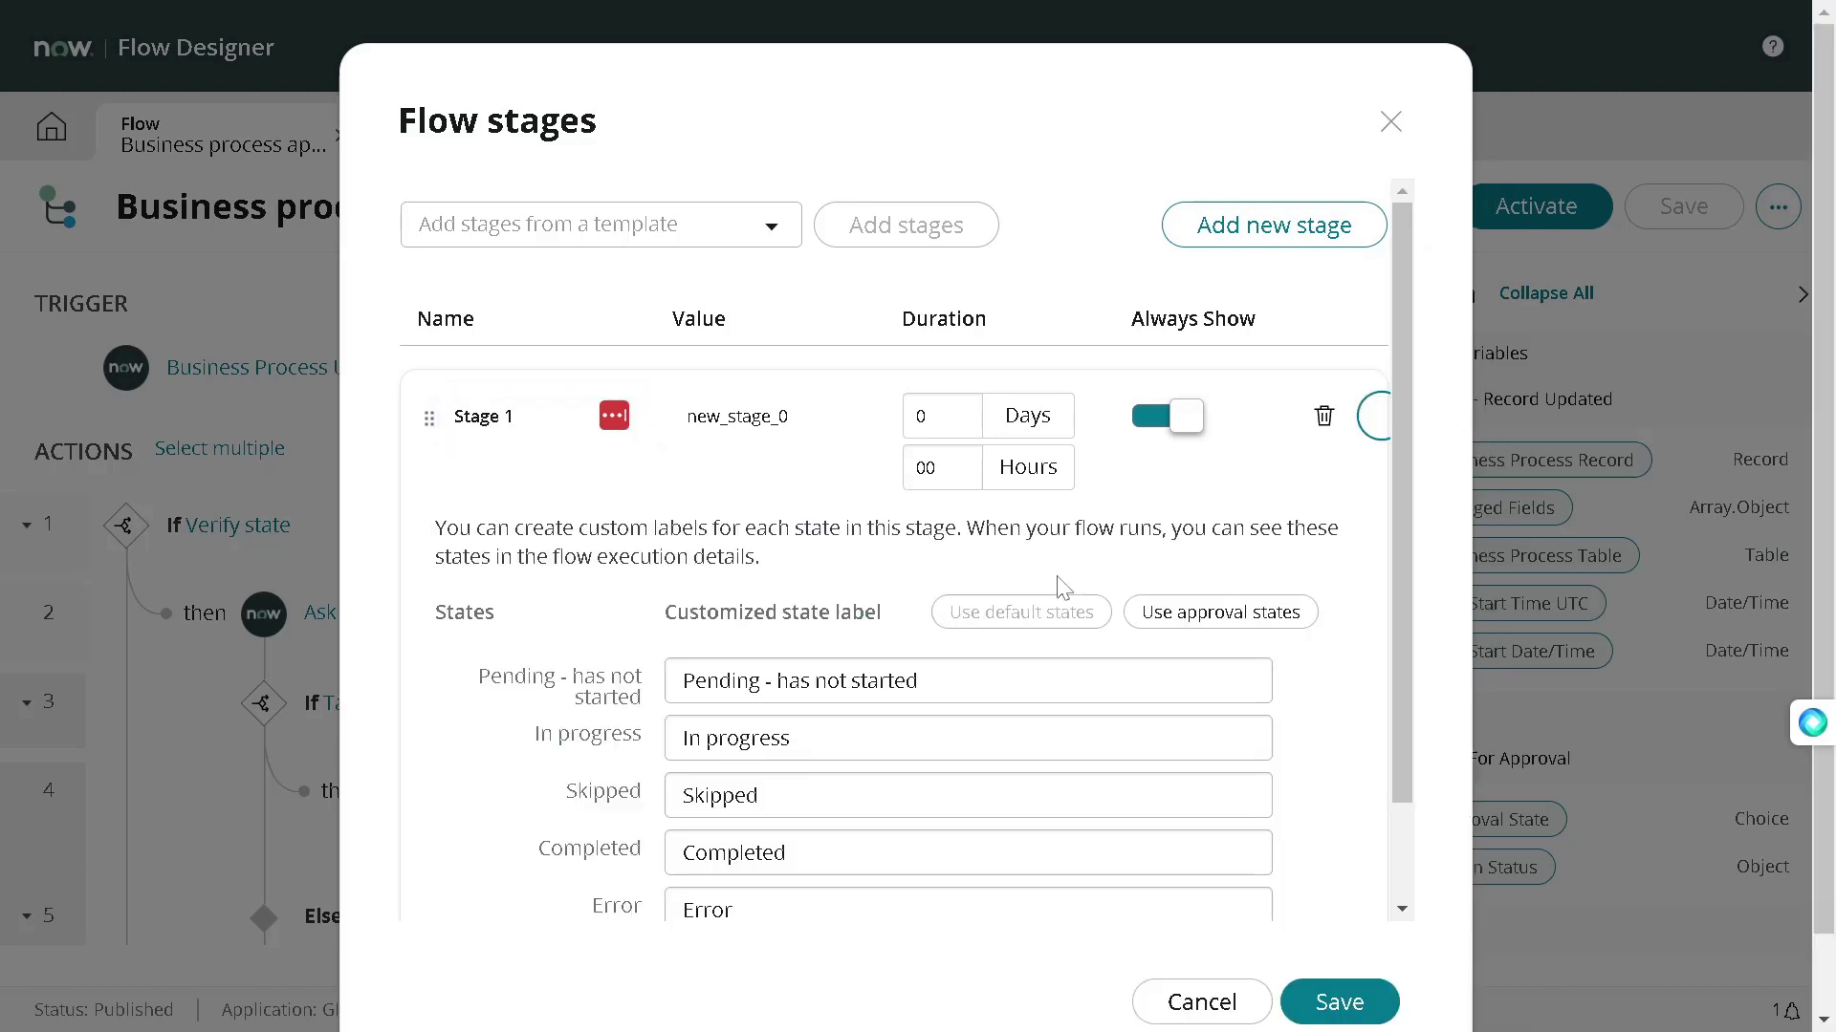
scroll(966, 578, down, 2)
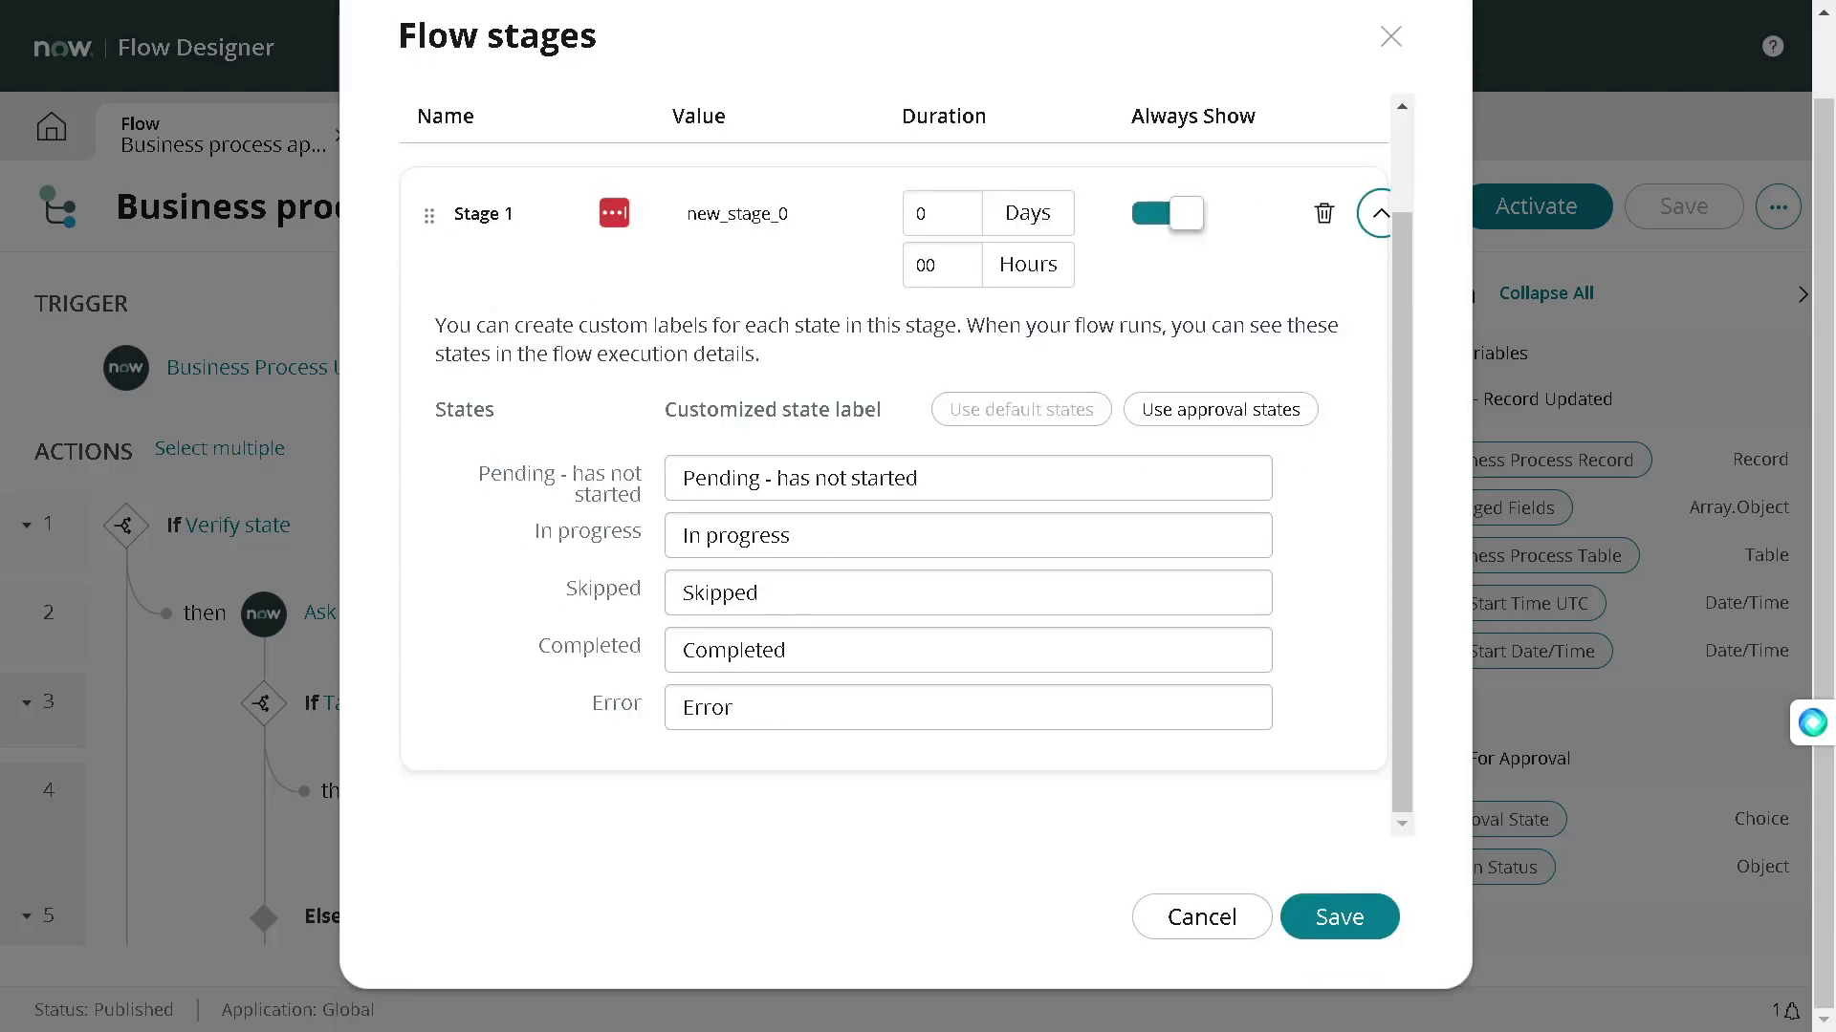
click(1384, 919)
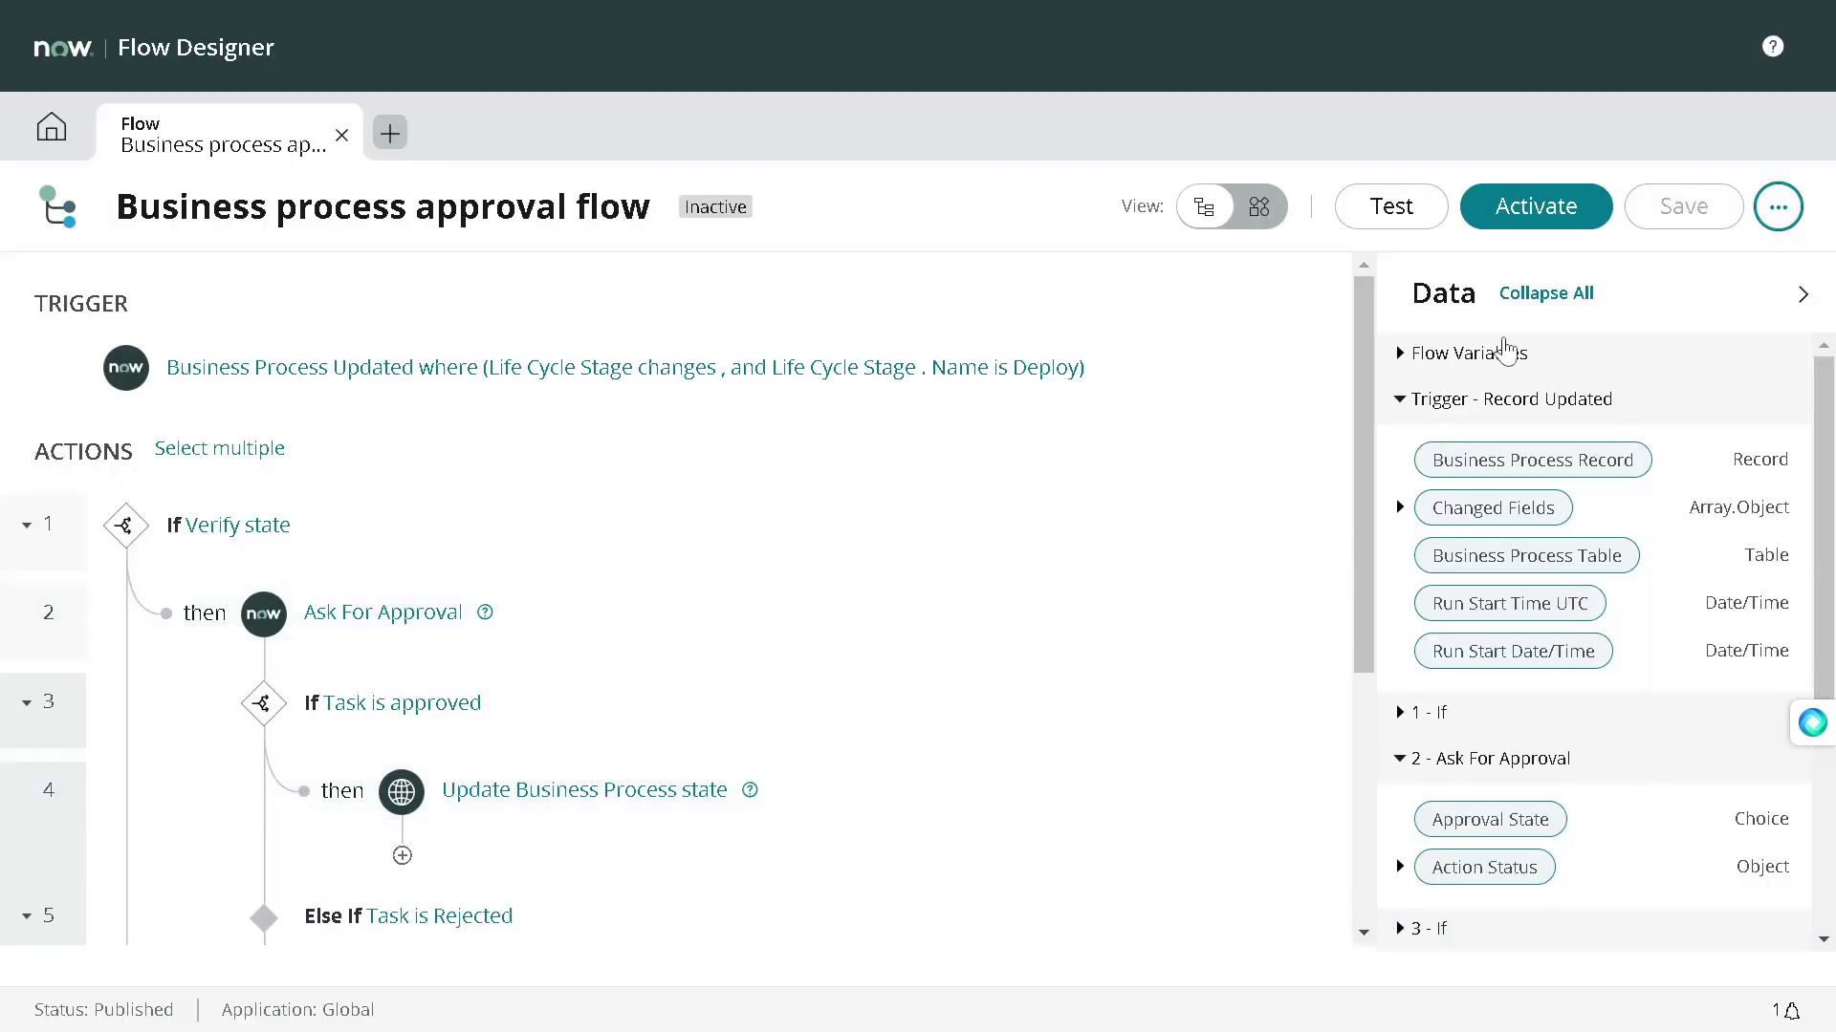
Step: Add a second flow stage named Stage 2 and save the flow stages
click(1778, 206)
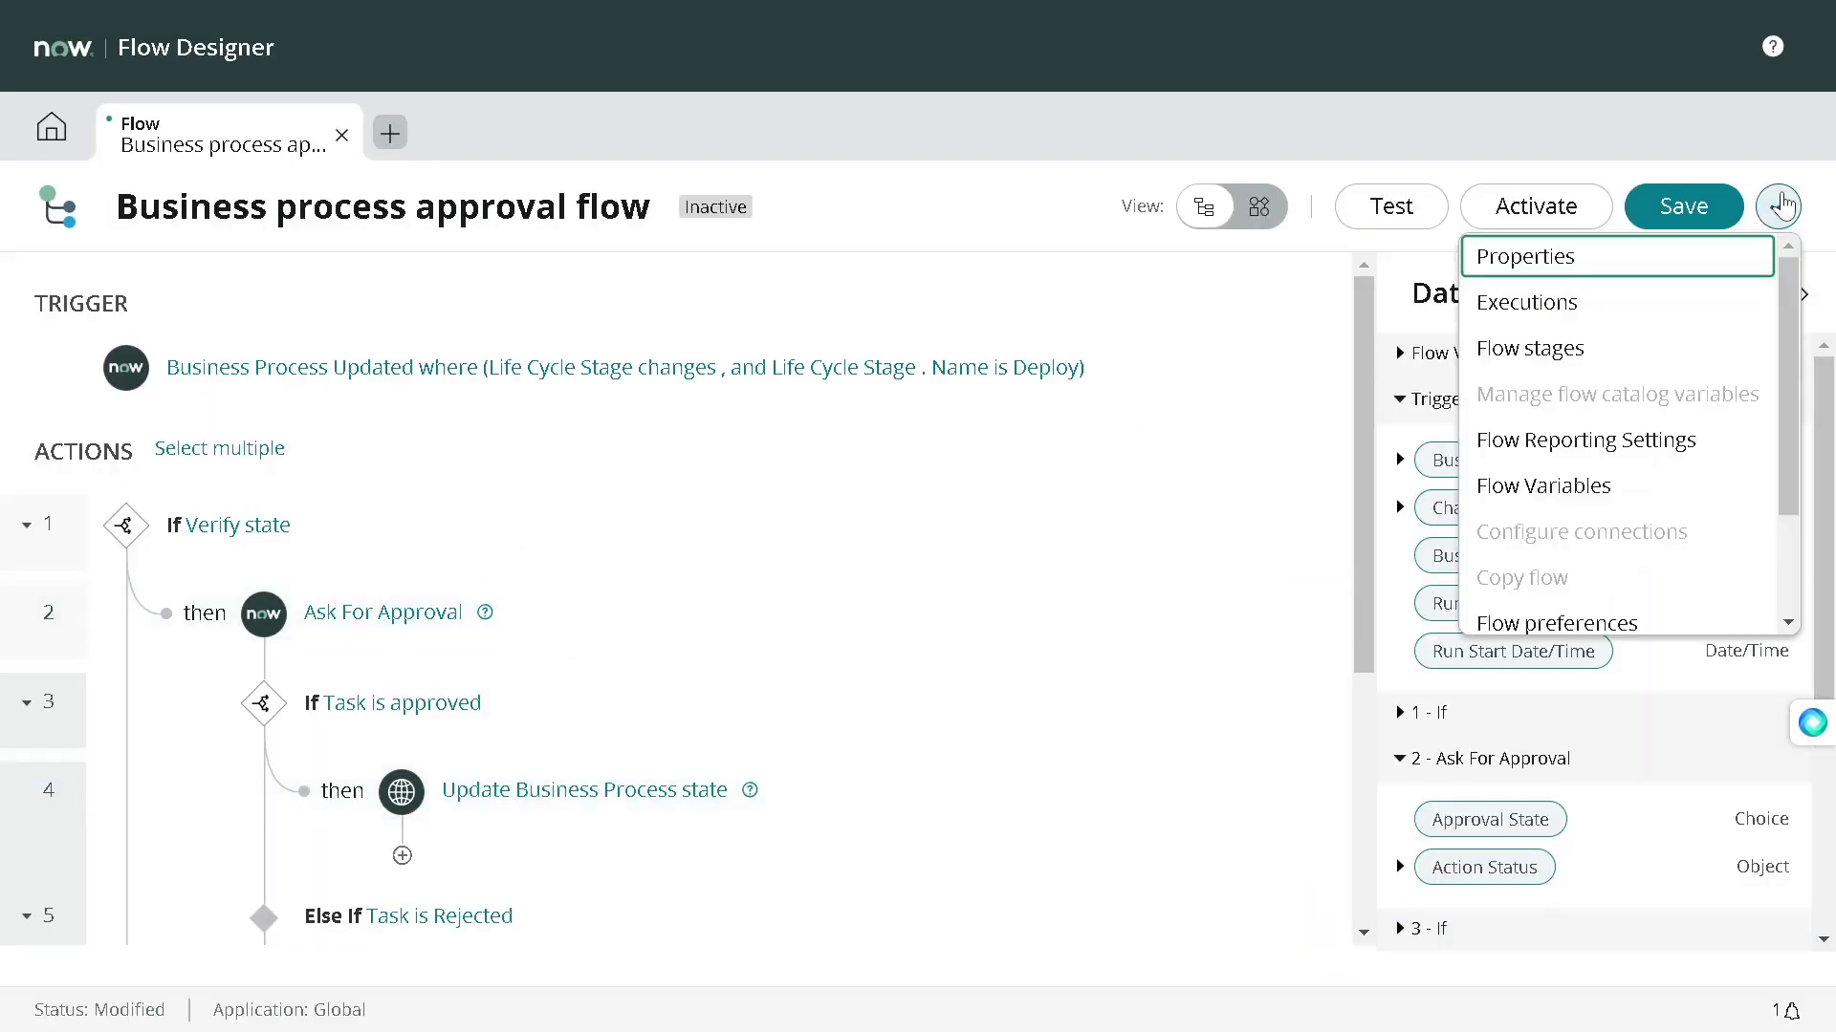
click(1604, 347)
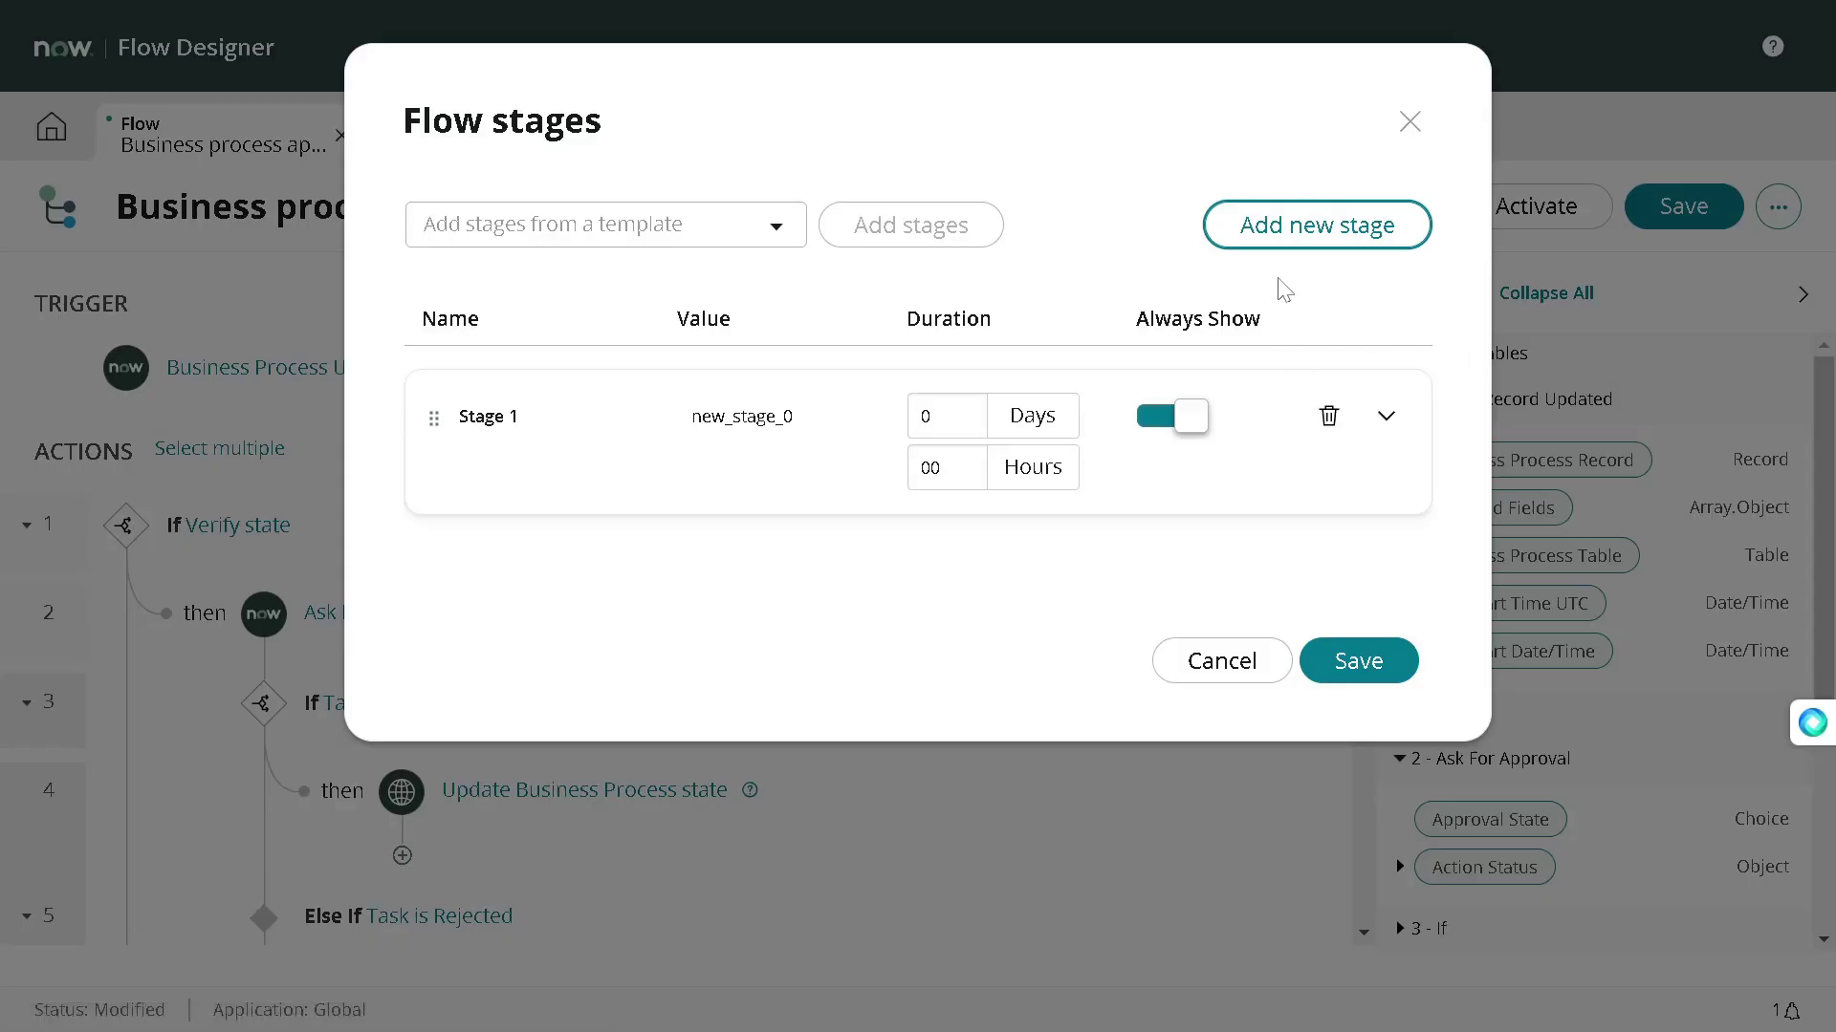
click(1287, 234)
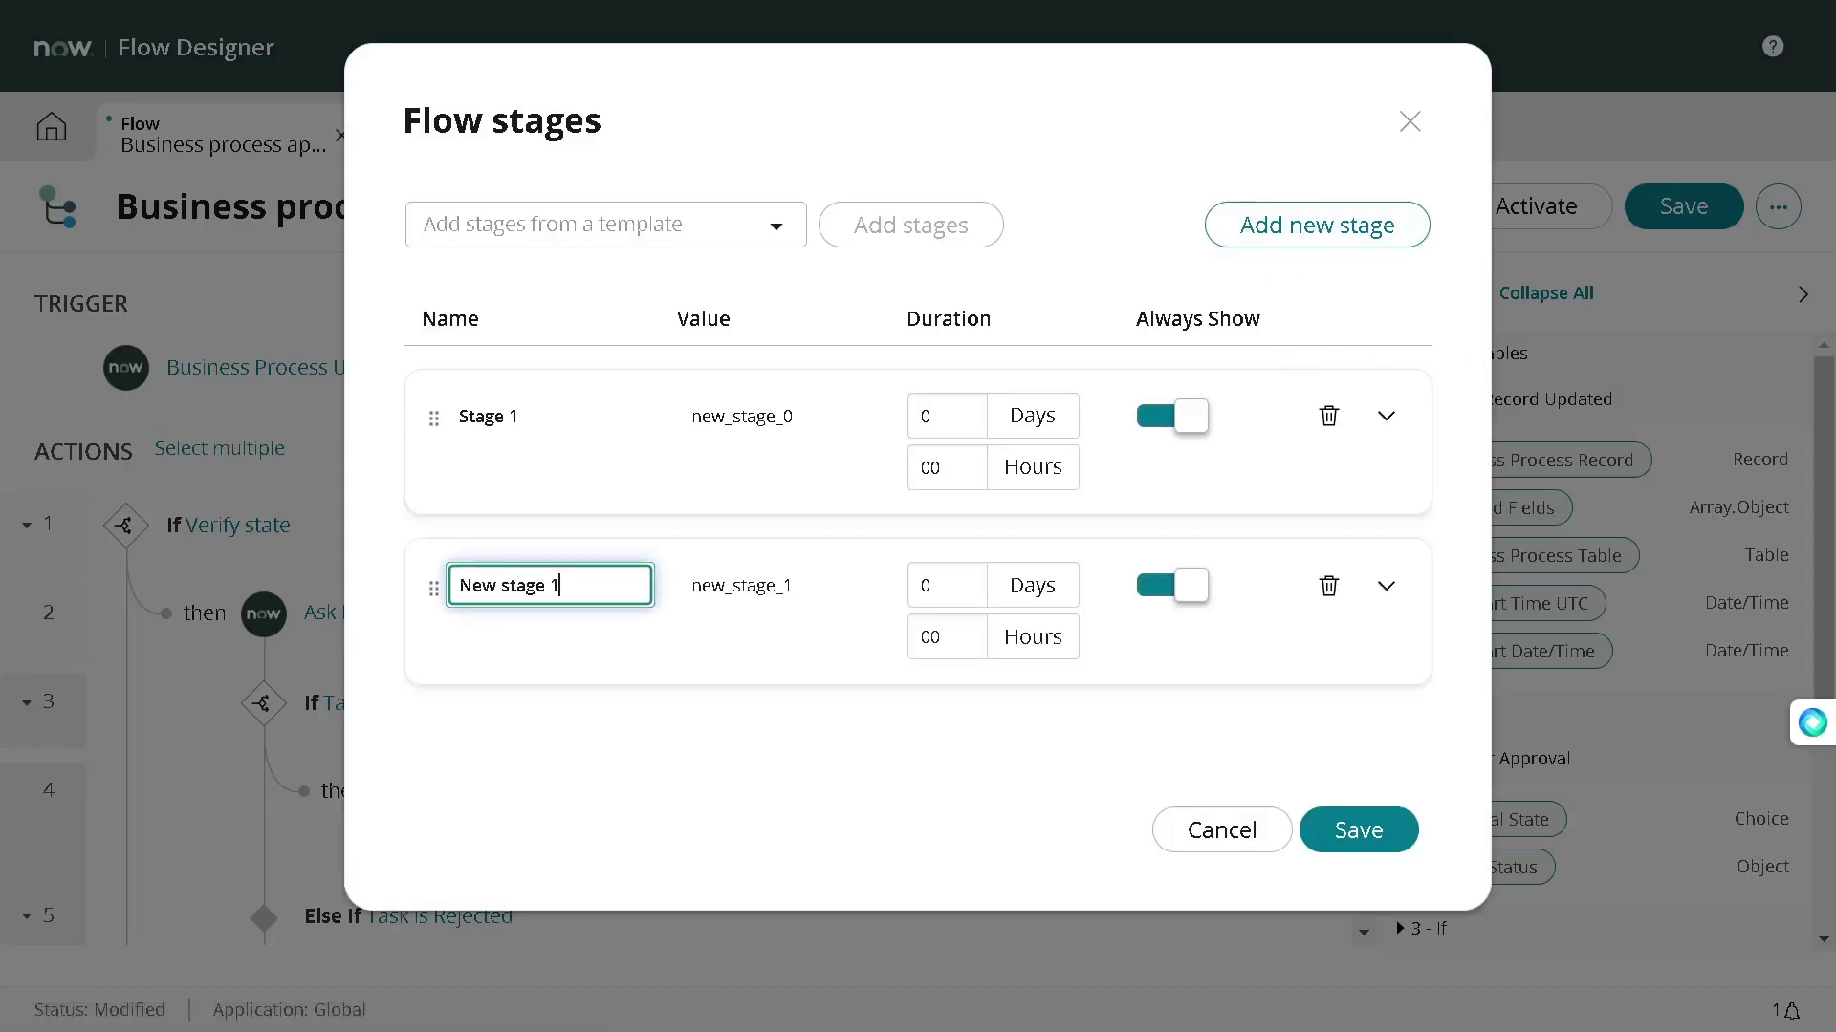
drag(615, 586, 349, 607)
key(BackSpace)
text(Stage 2)
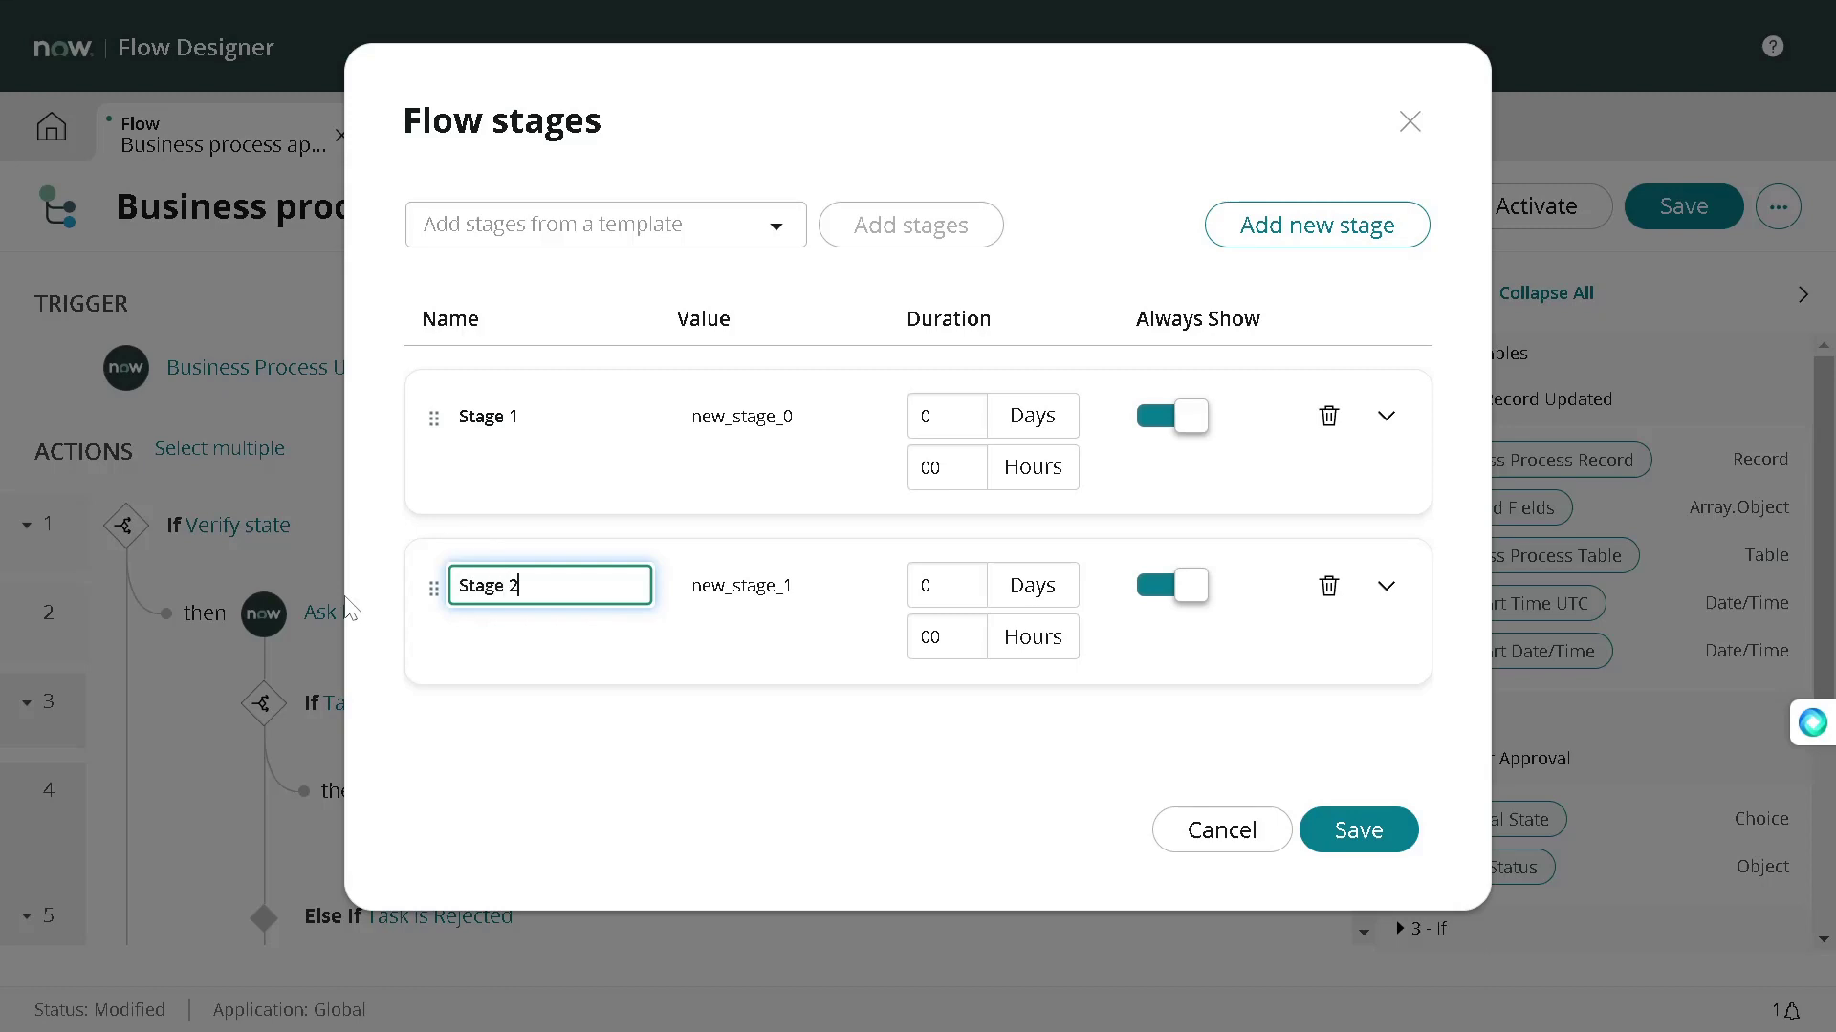
click(1373, 854)
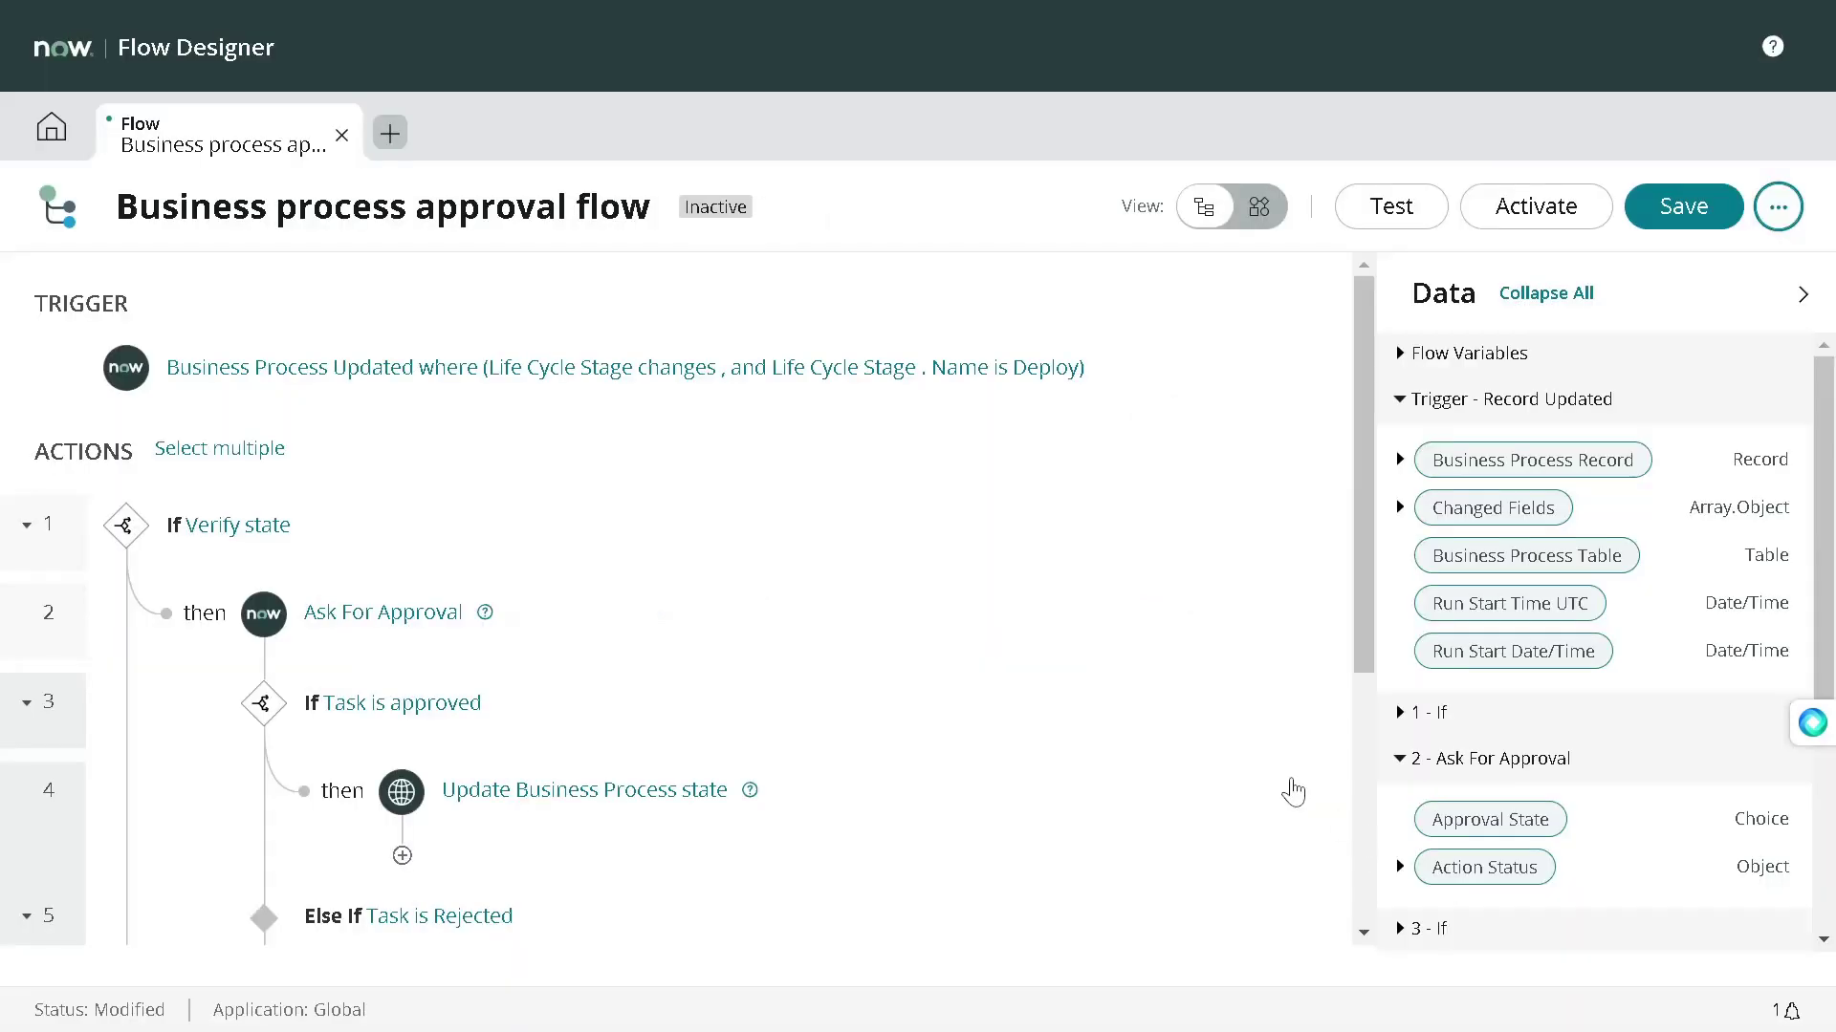
Step: Review the list of saved flow stages and close it without changes
click(1777, 206)
click(1613, 350)
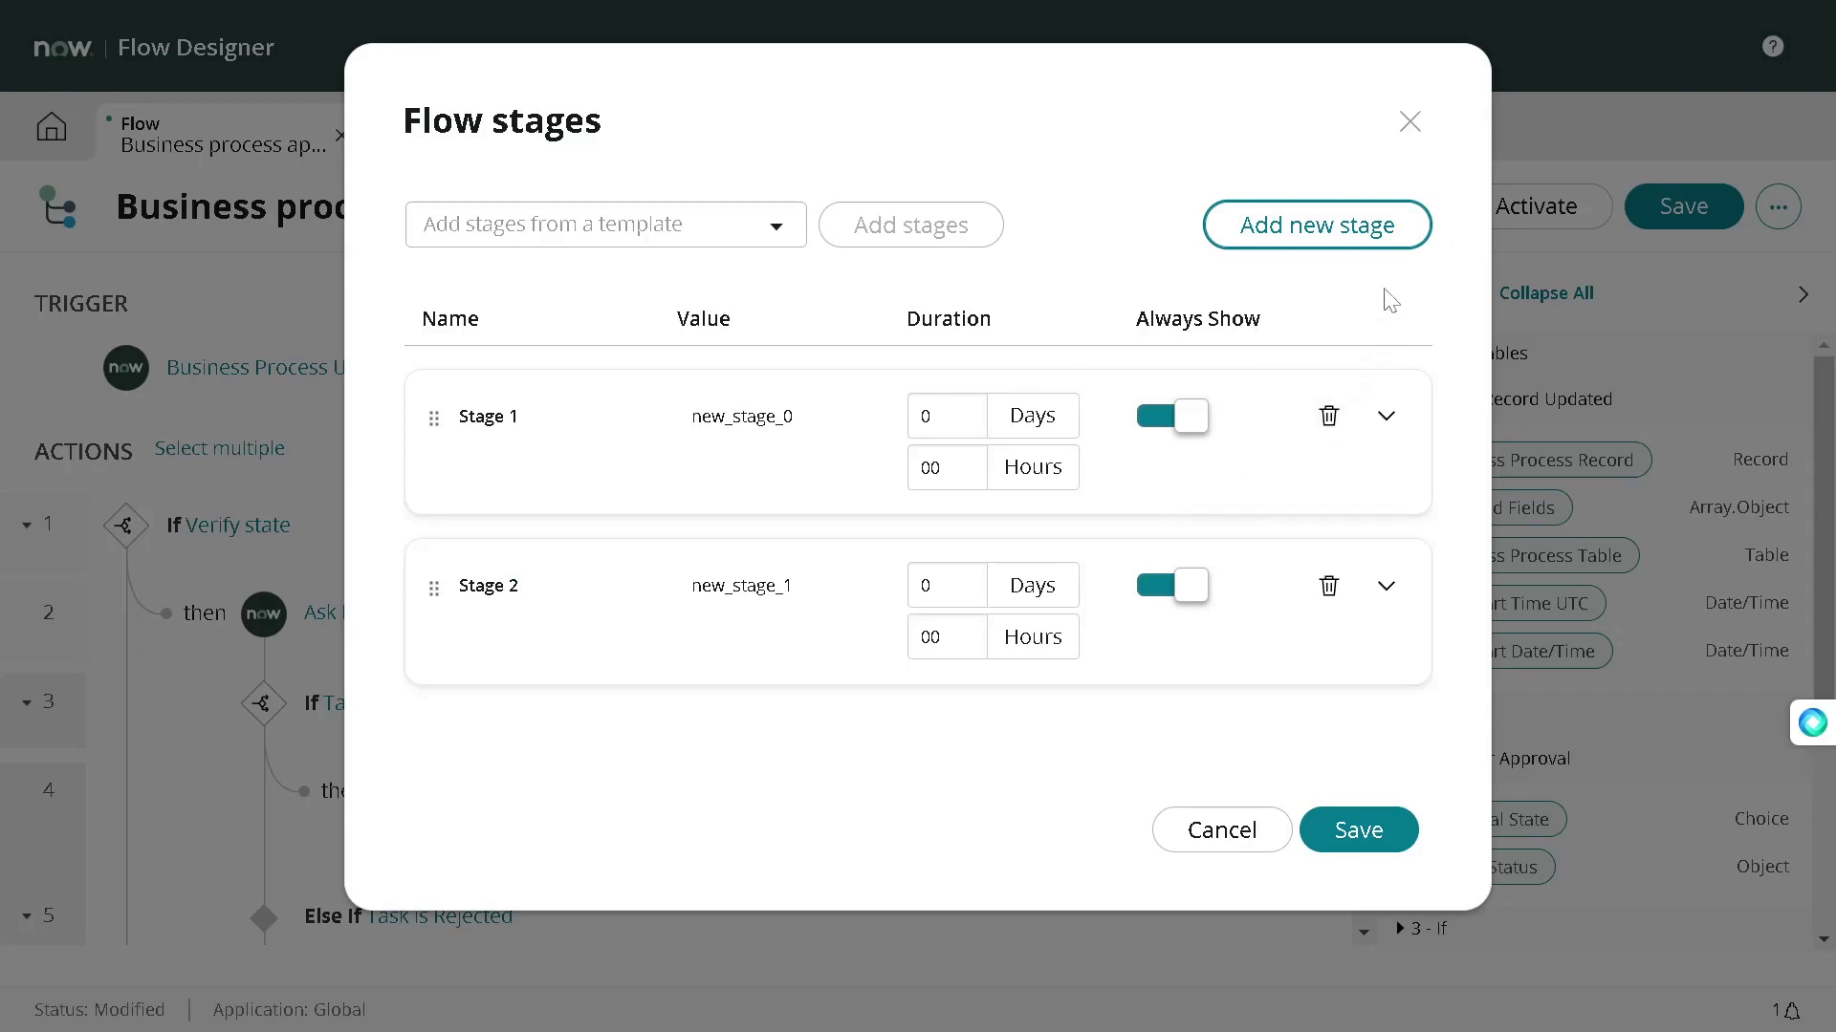
click(1410, 122)
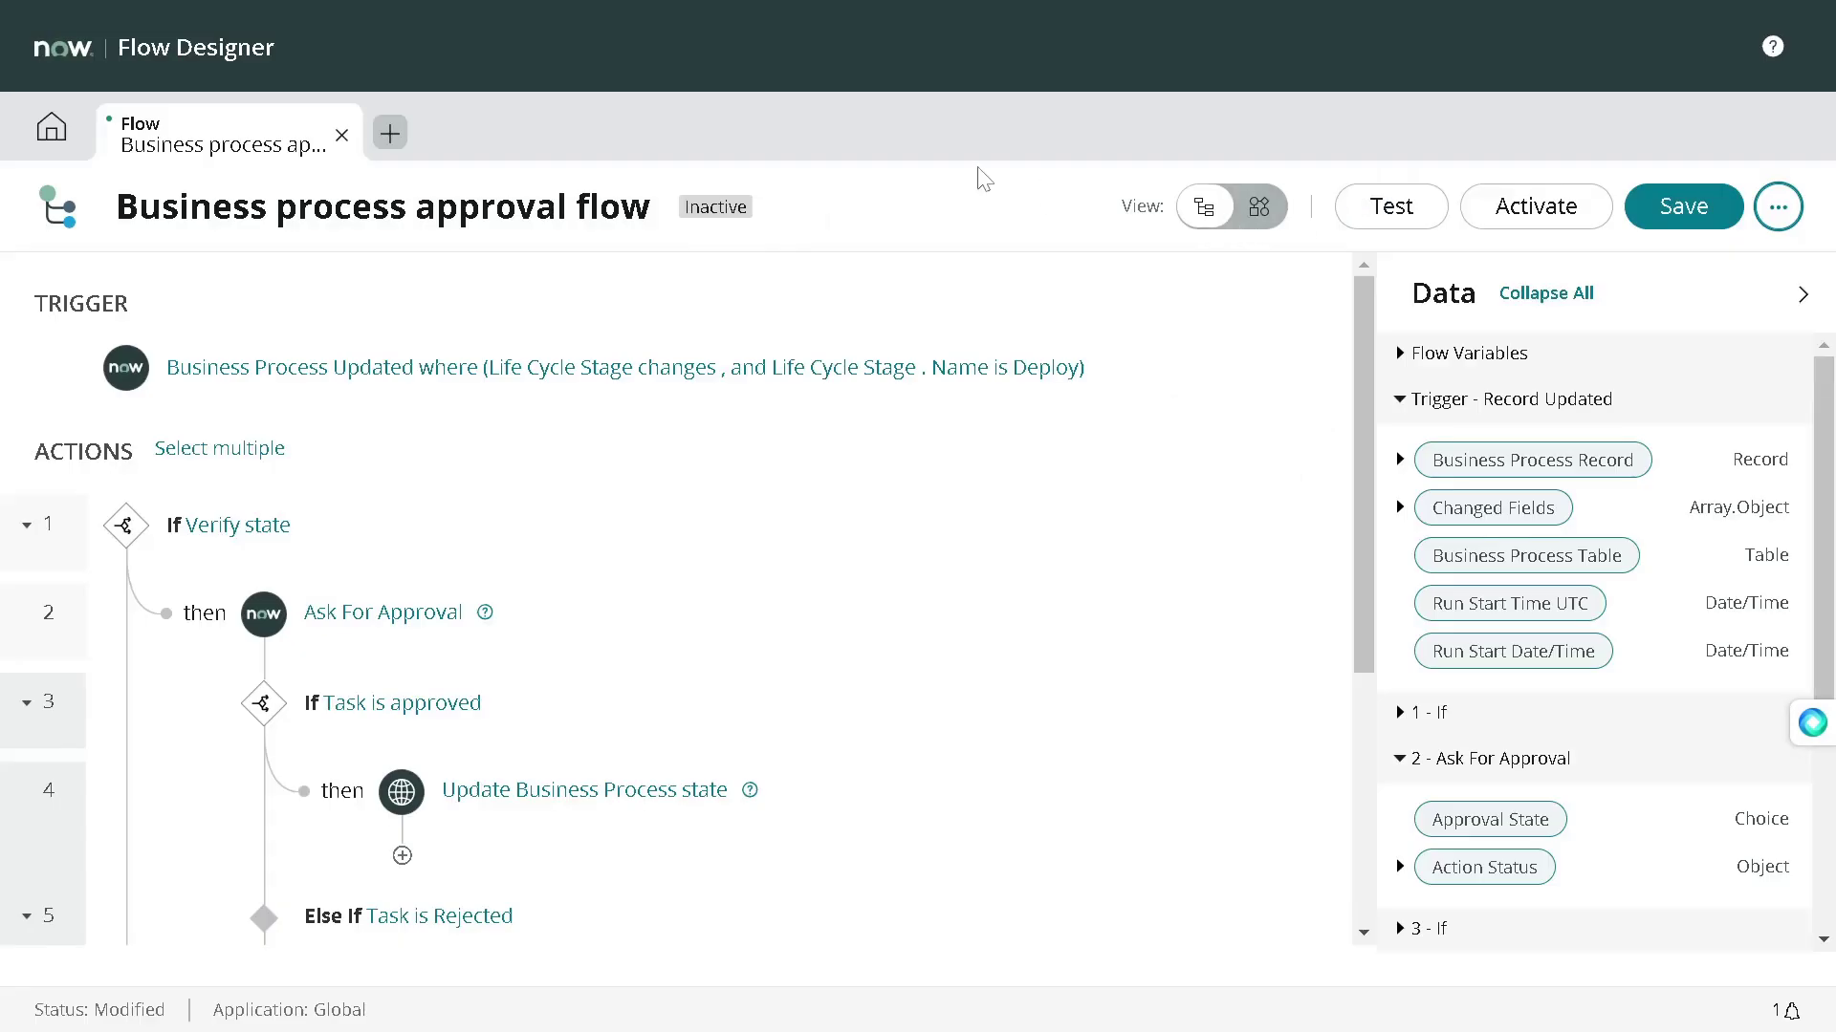
Step: Place Stage 1 before the Ask For Approval action in the flow
scroll(549, 635, down, 3)
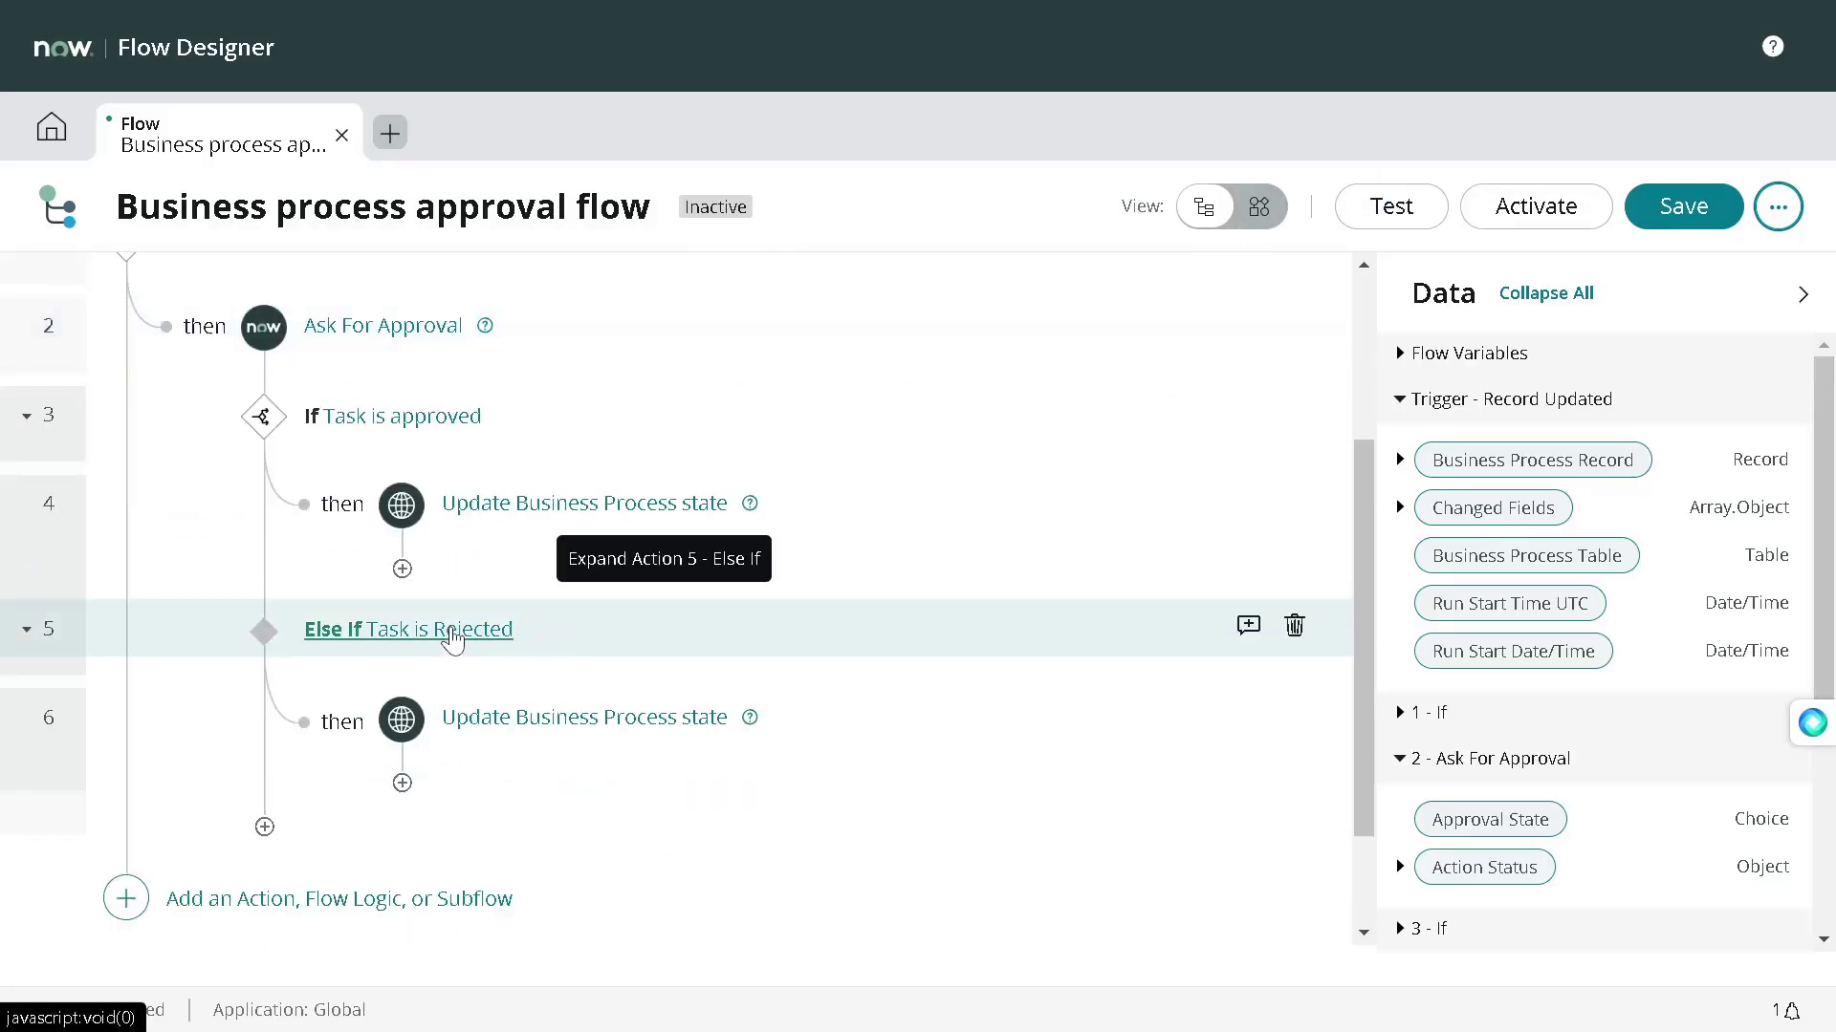
scroll(545, 633, up, 2)
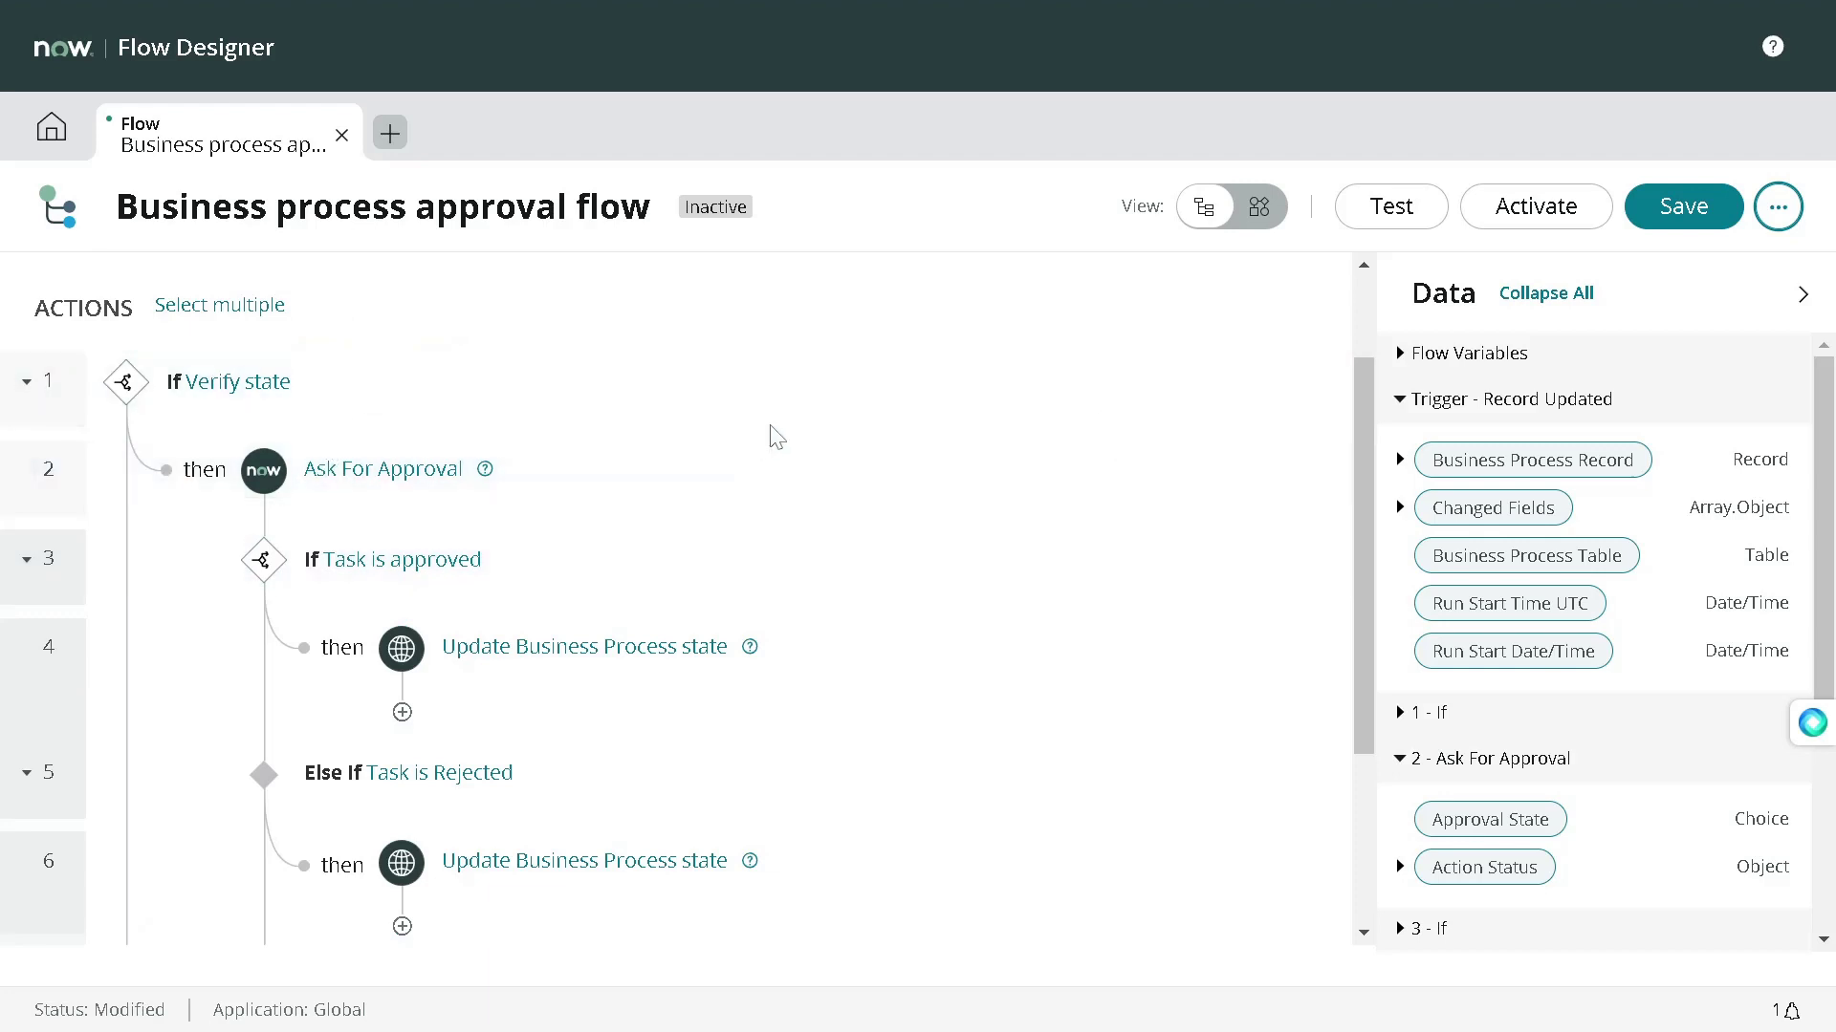
mouse_move(1196, 449)
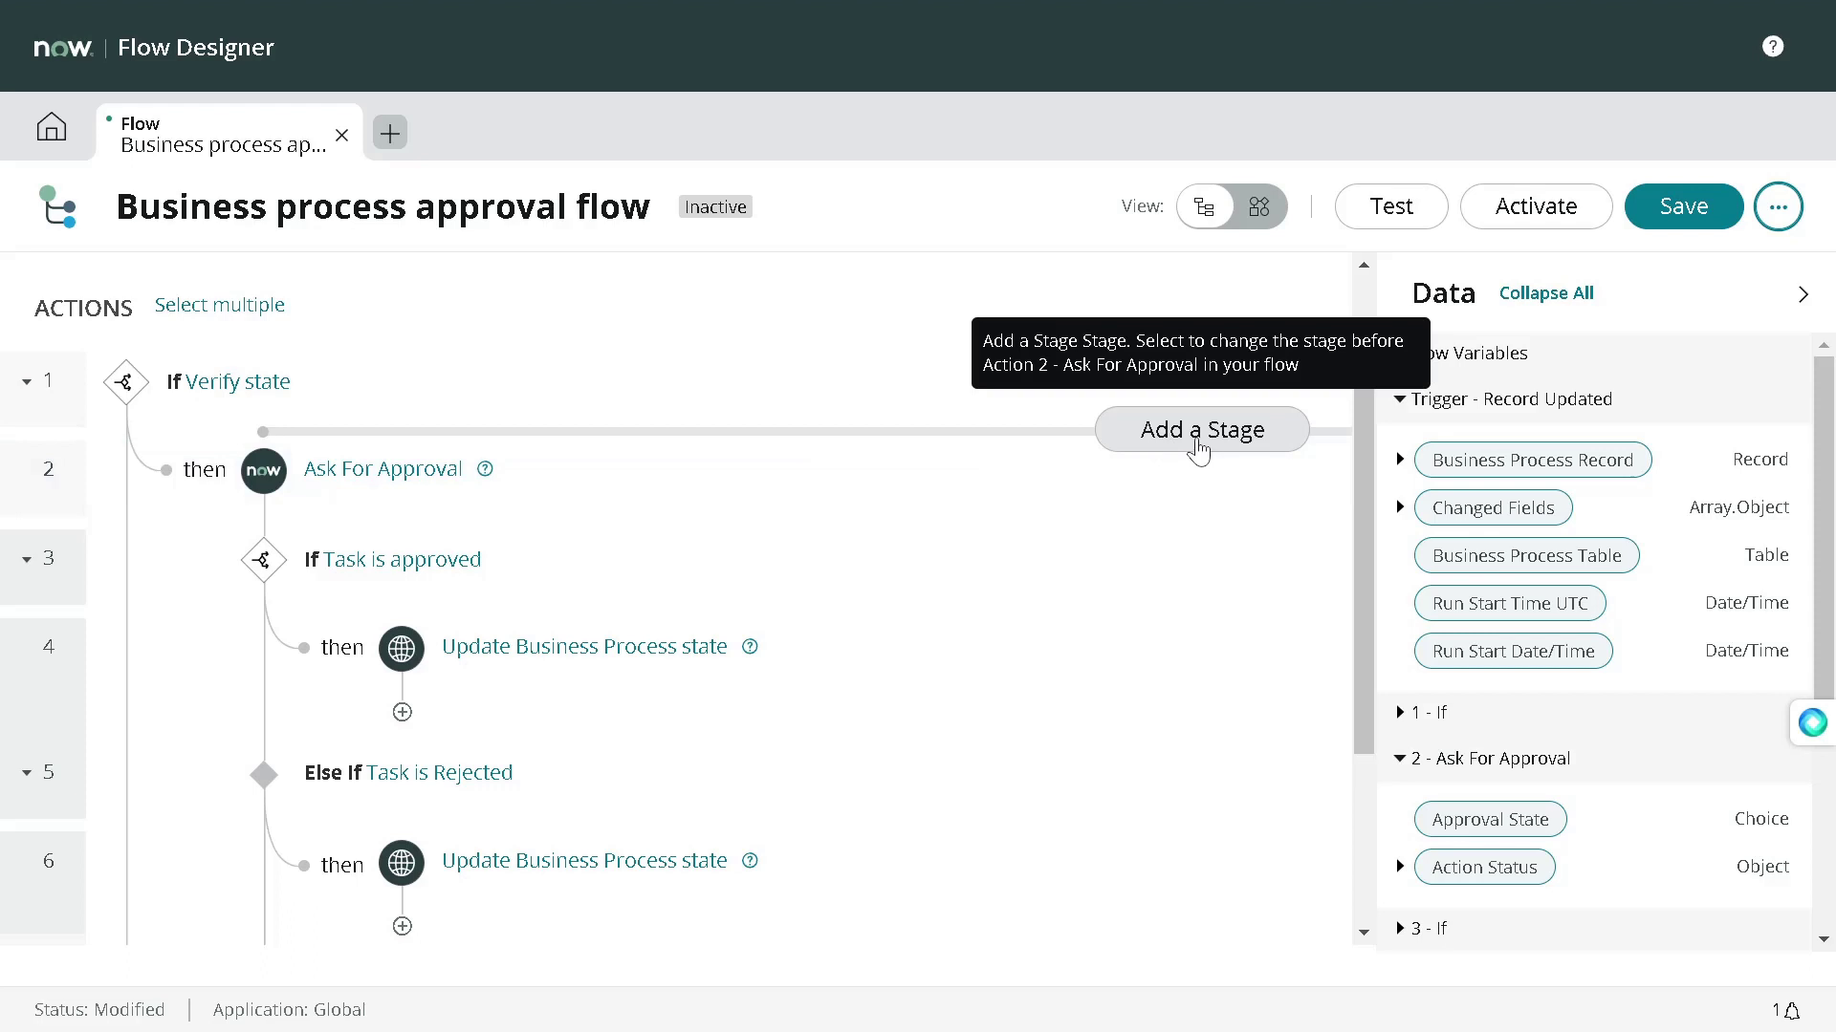
click(1198, 447)
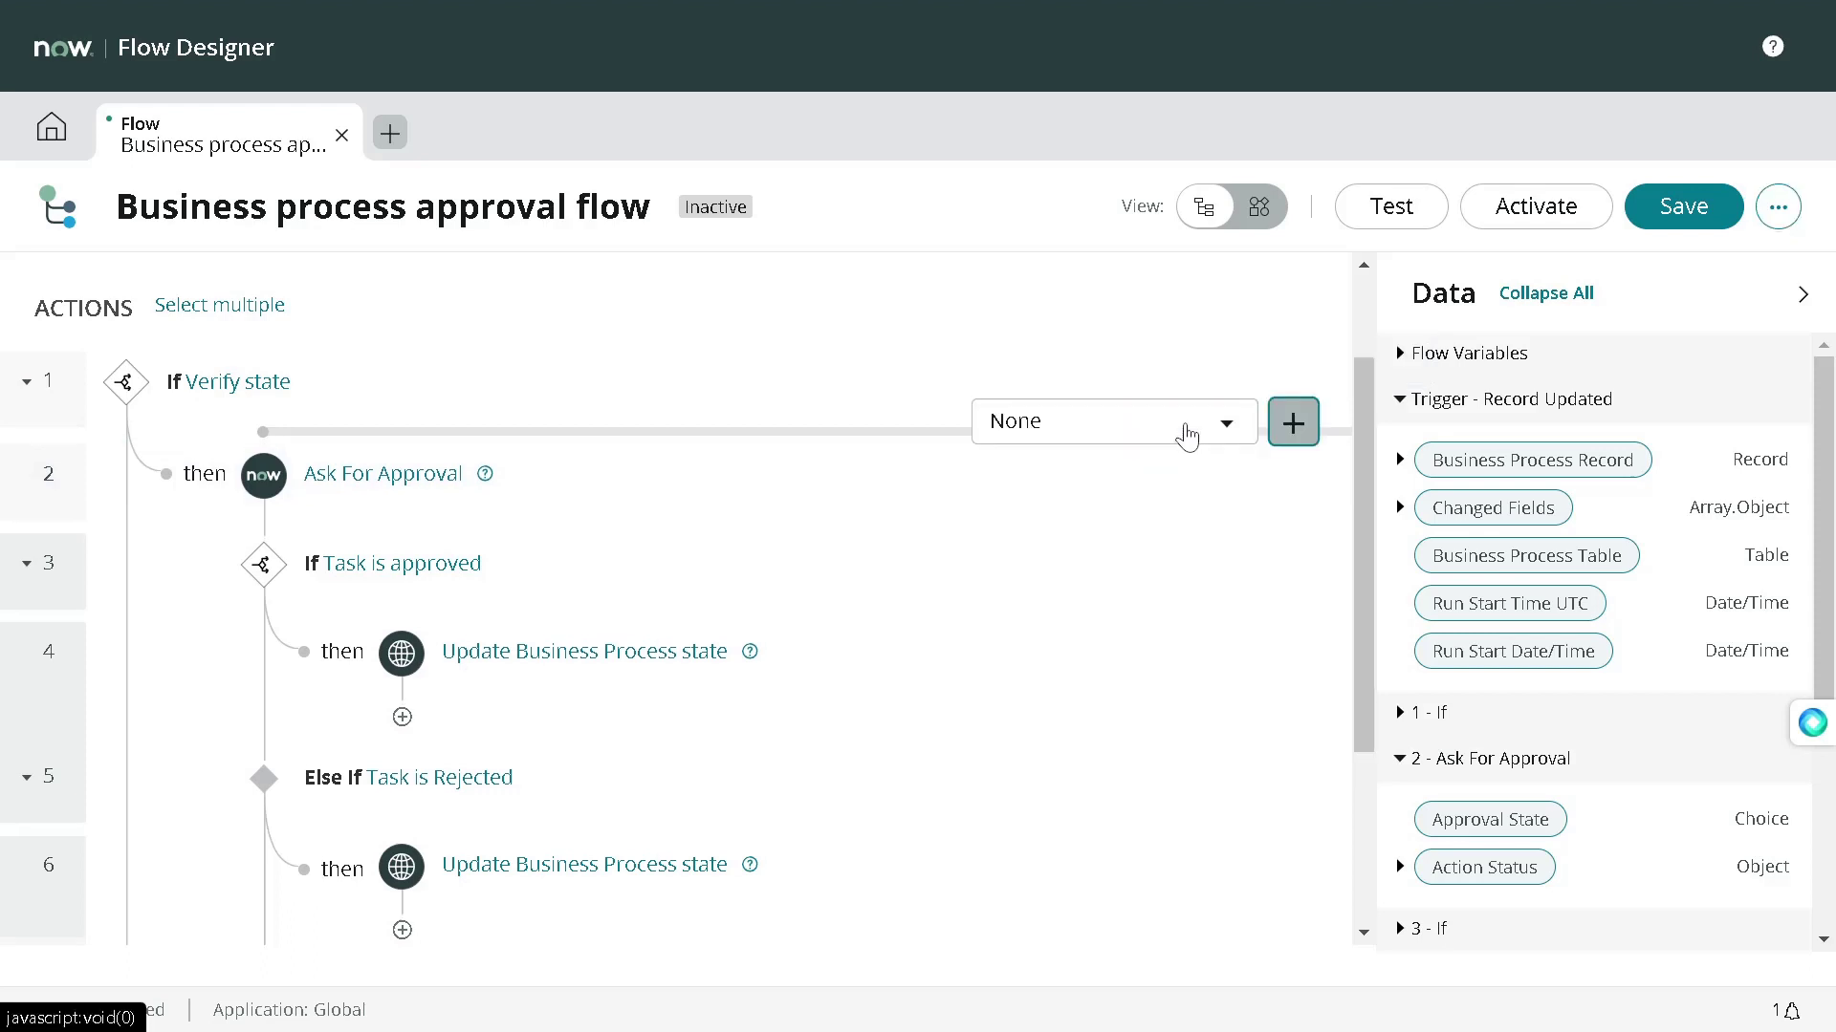
click(1187, 435)
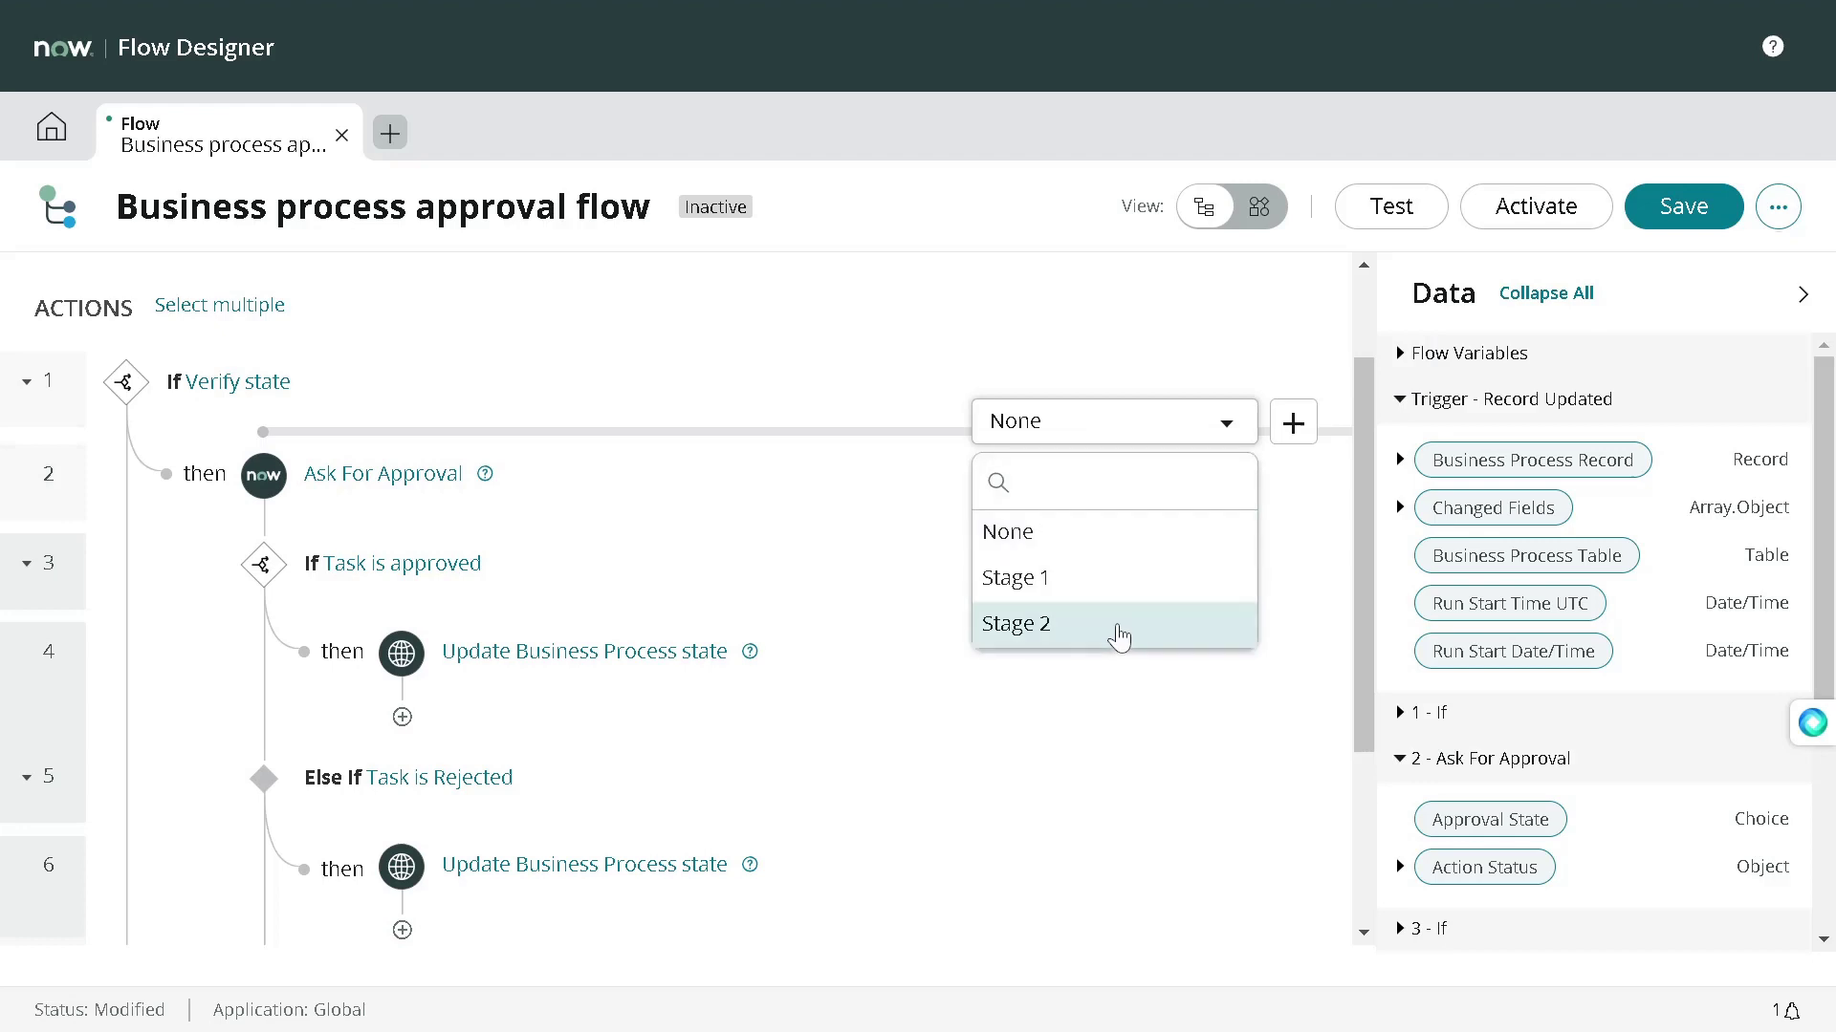
click(1091, 585)
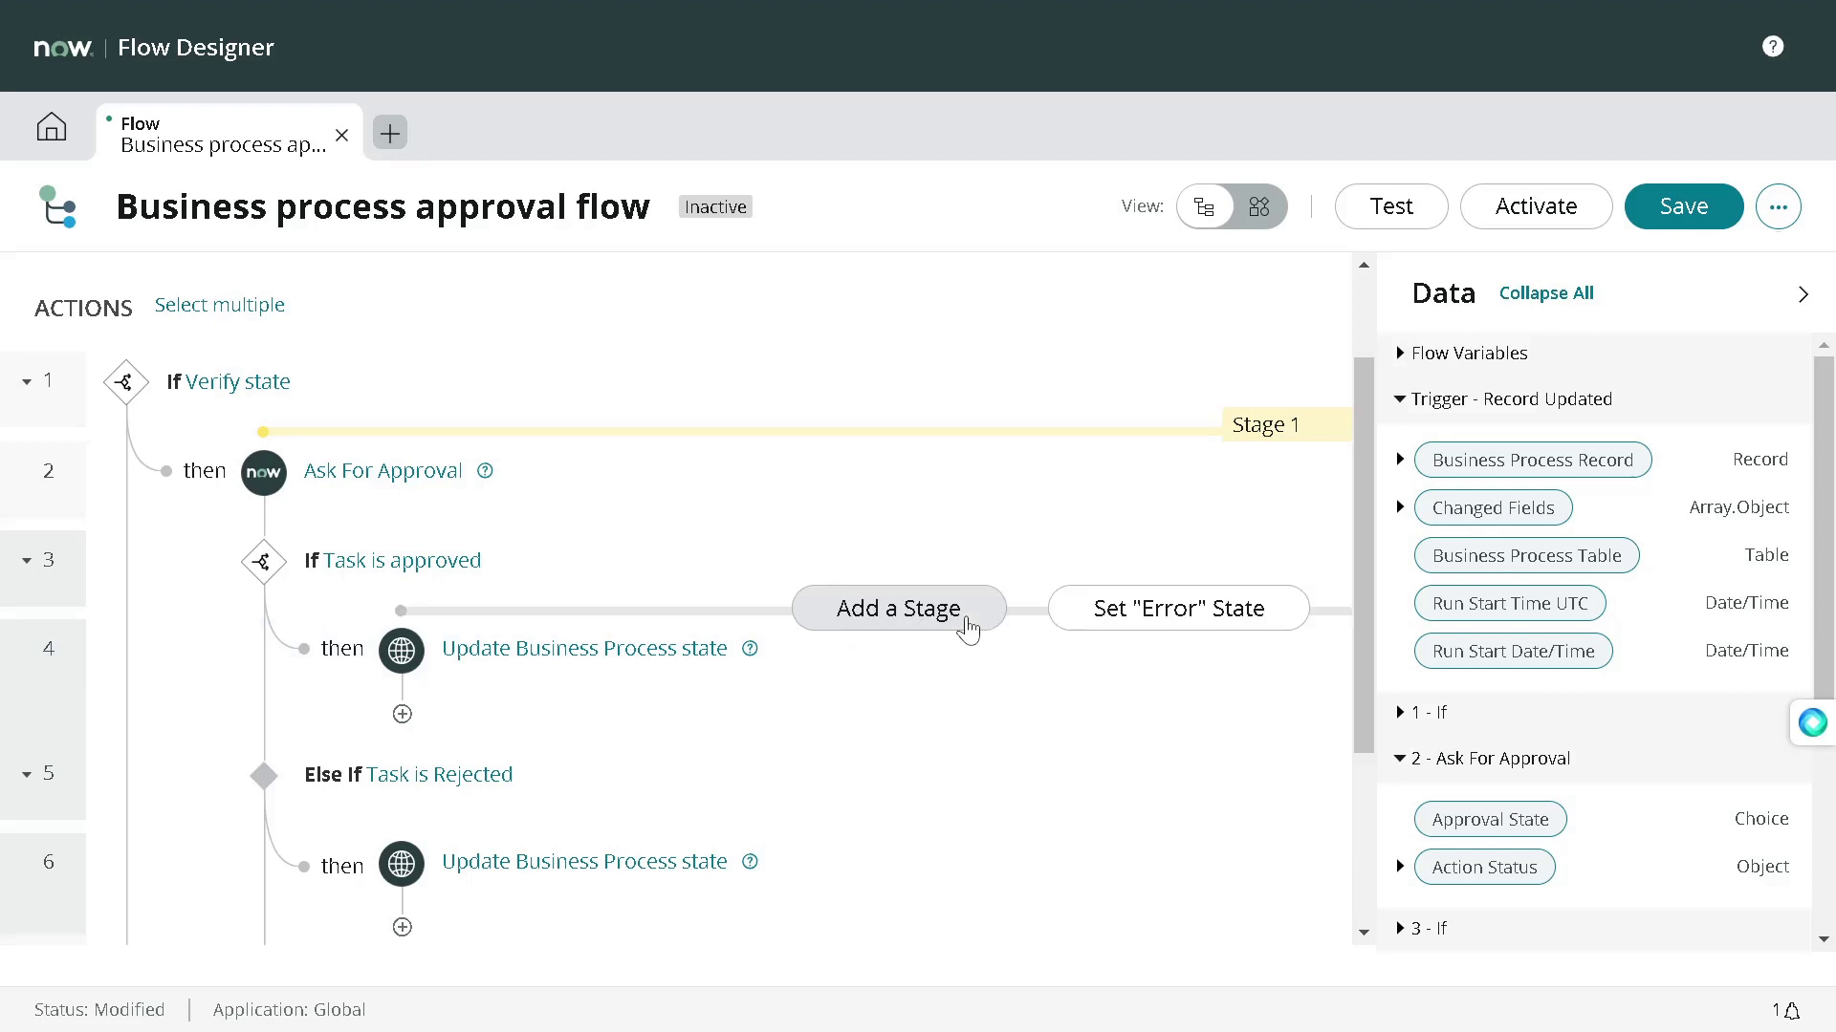
Step: Place Stage 1 before the Update Business Process state action under the Task is approved condition
click(967, 617)
click(1099, 615)
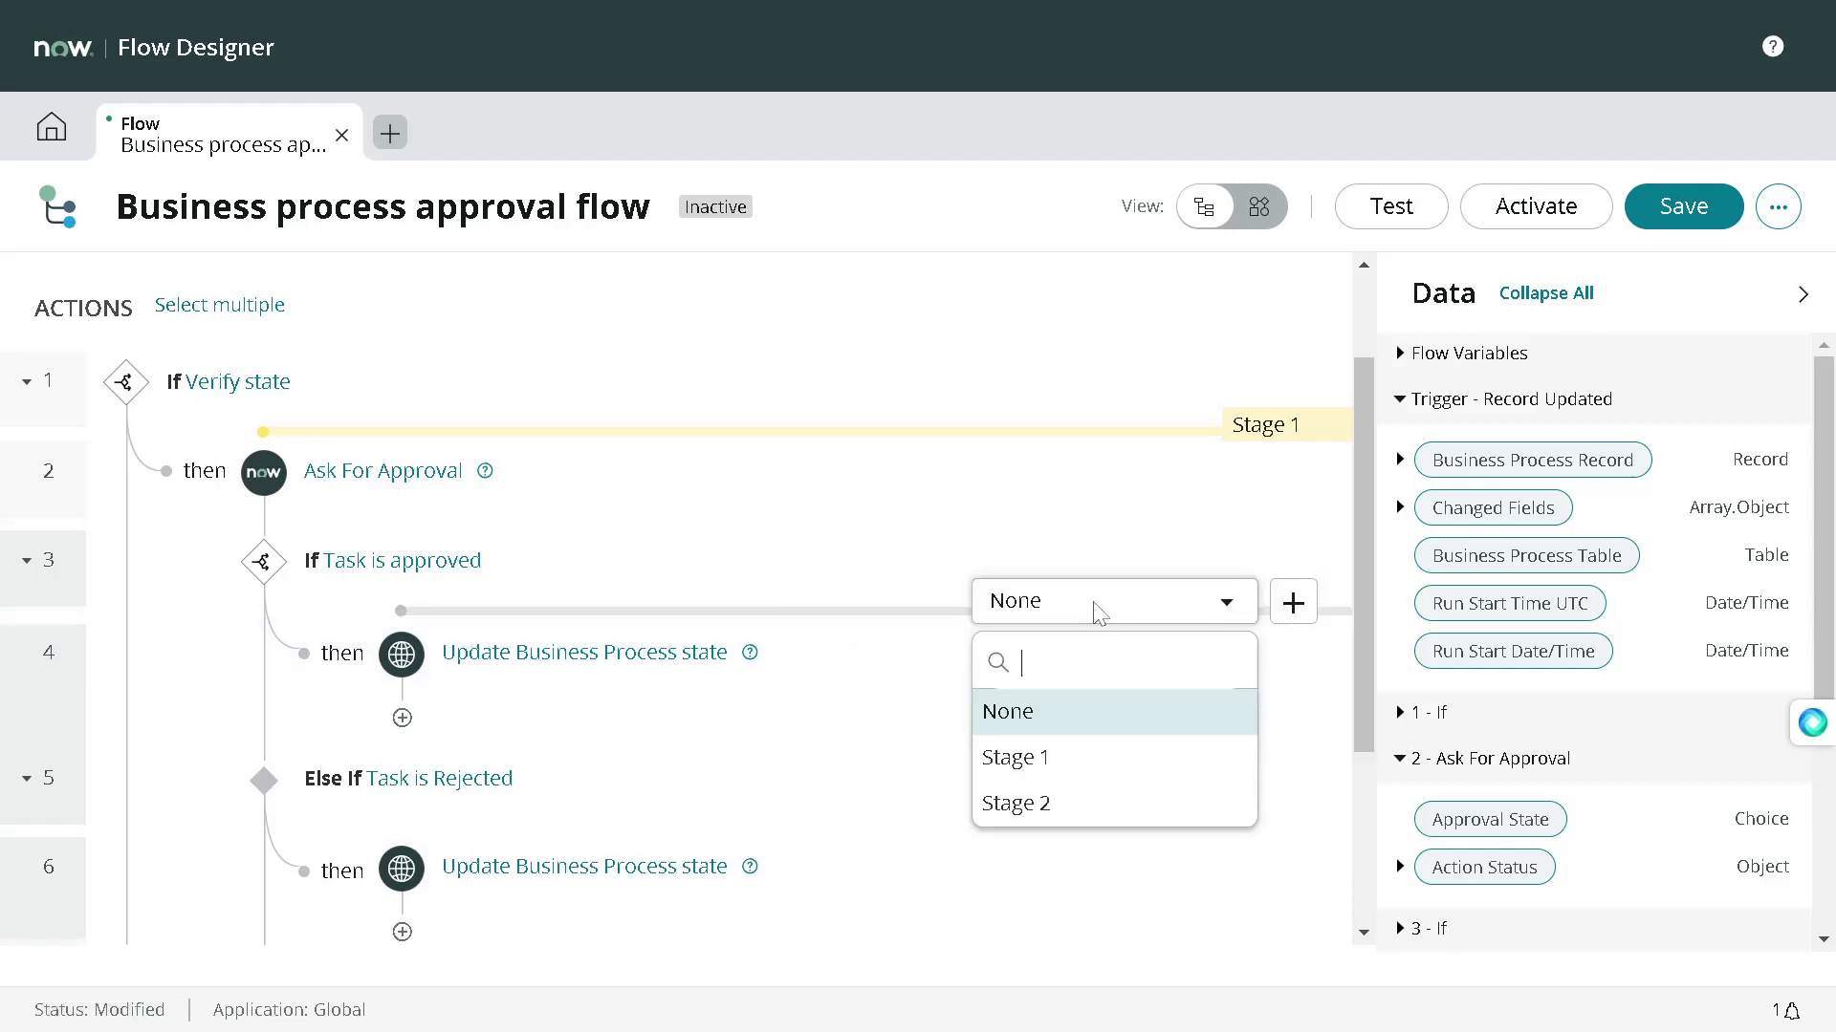
click(1095, 755)
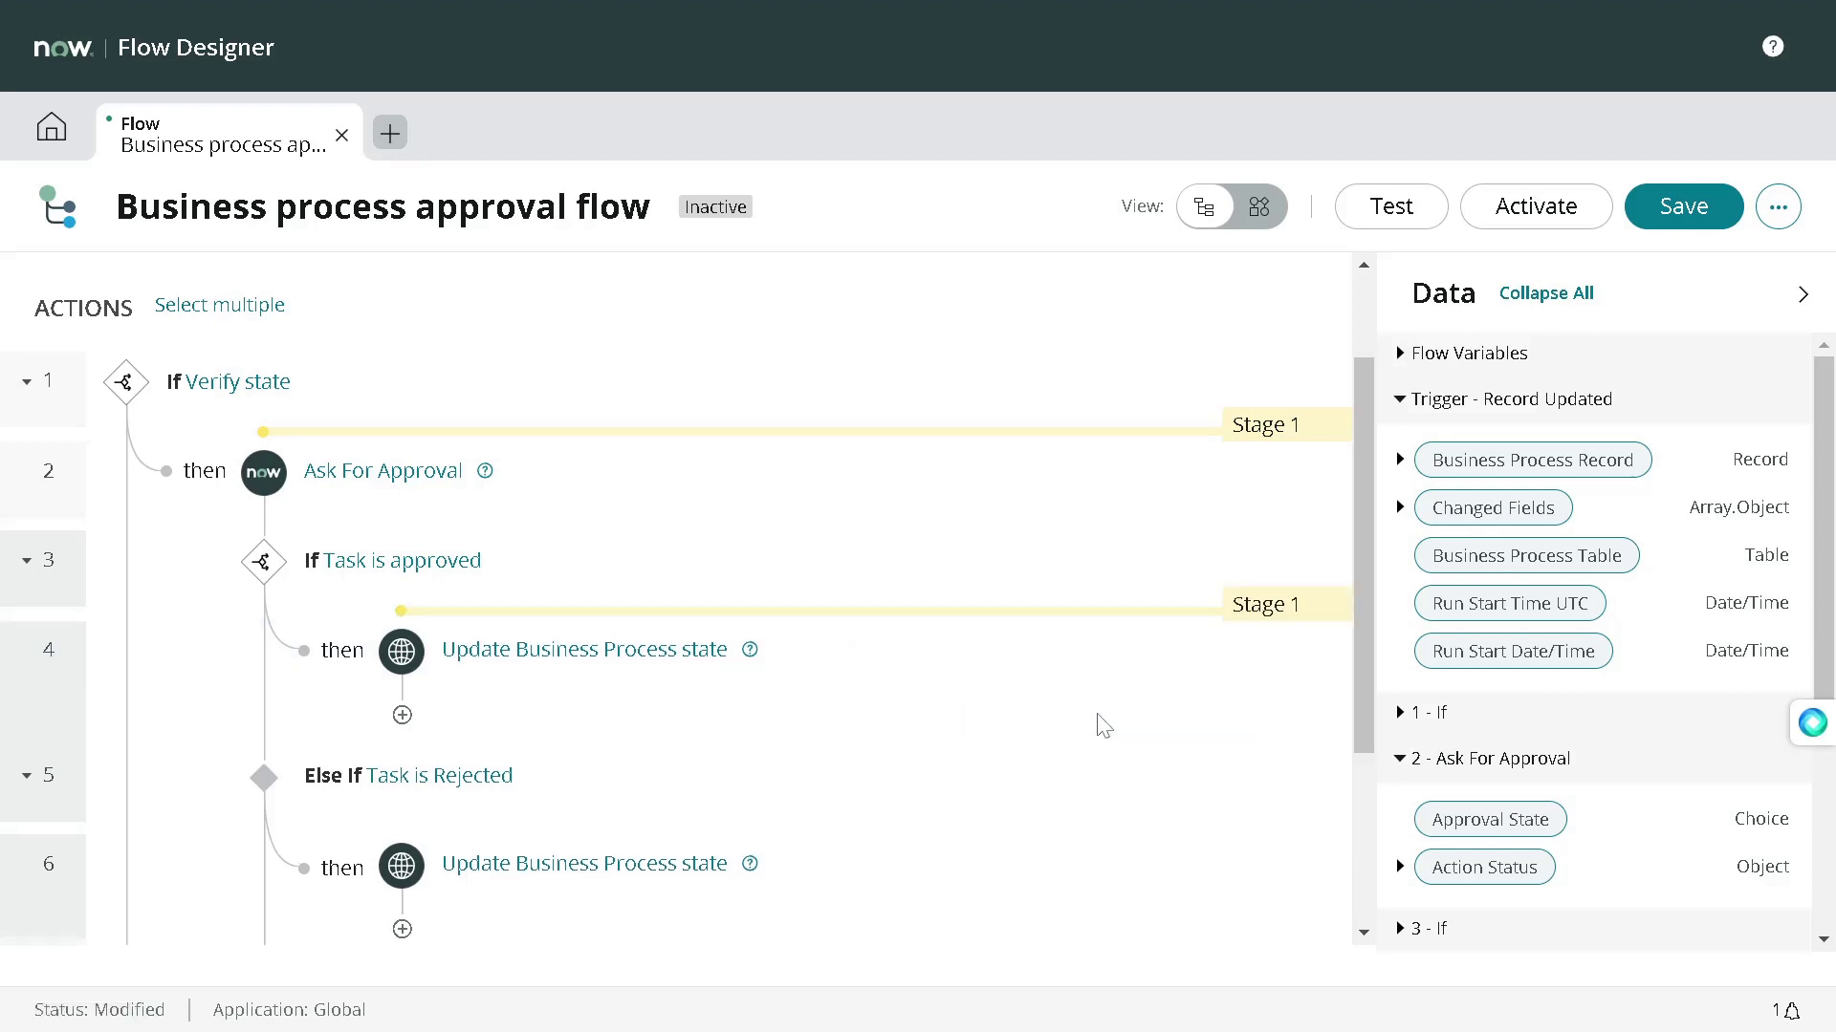
Step: Place Stage 2 before the Update Business Process state action under the Task is Rejected condition
scroll(1048, 678, down, 3)
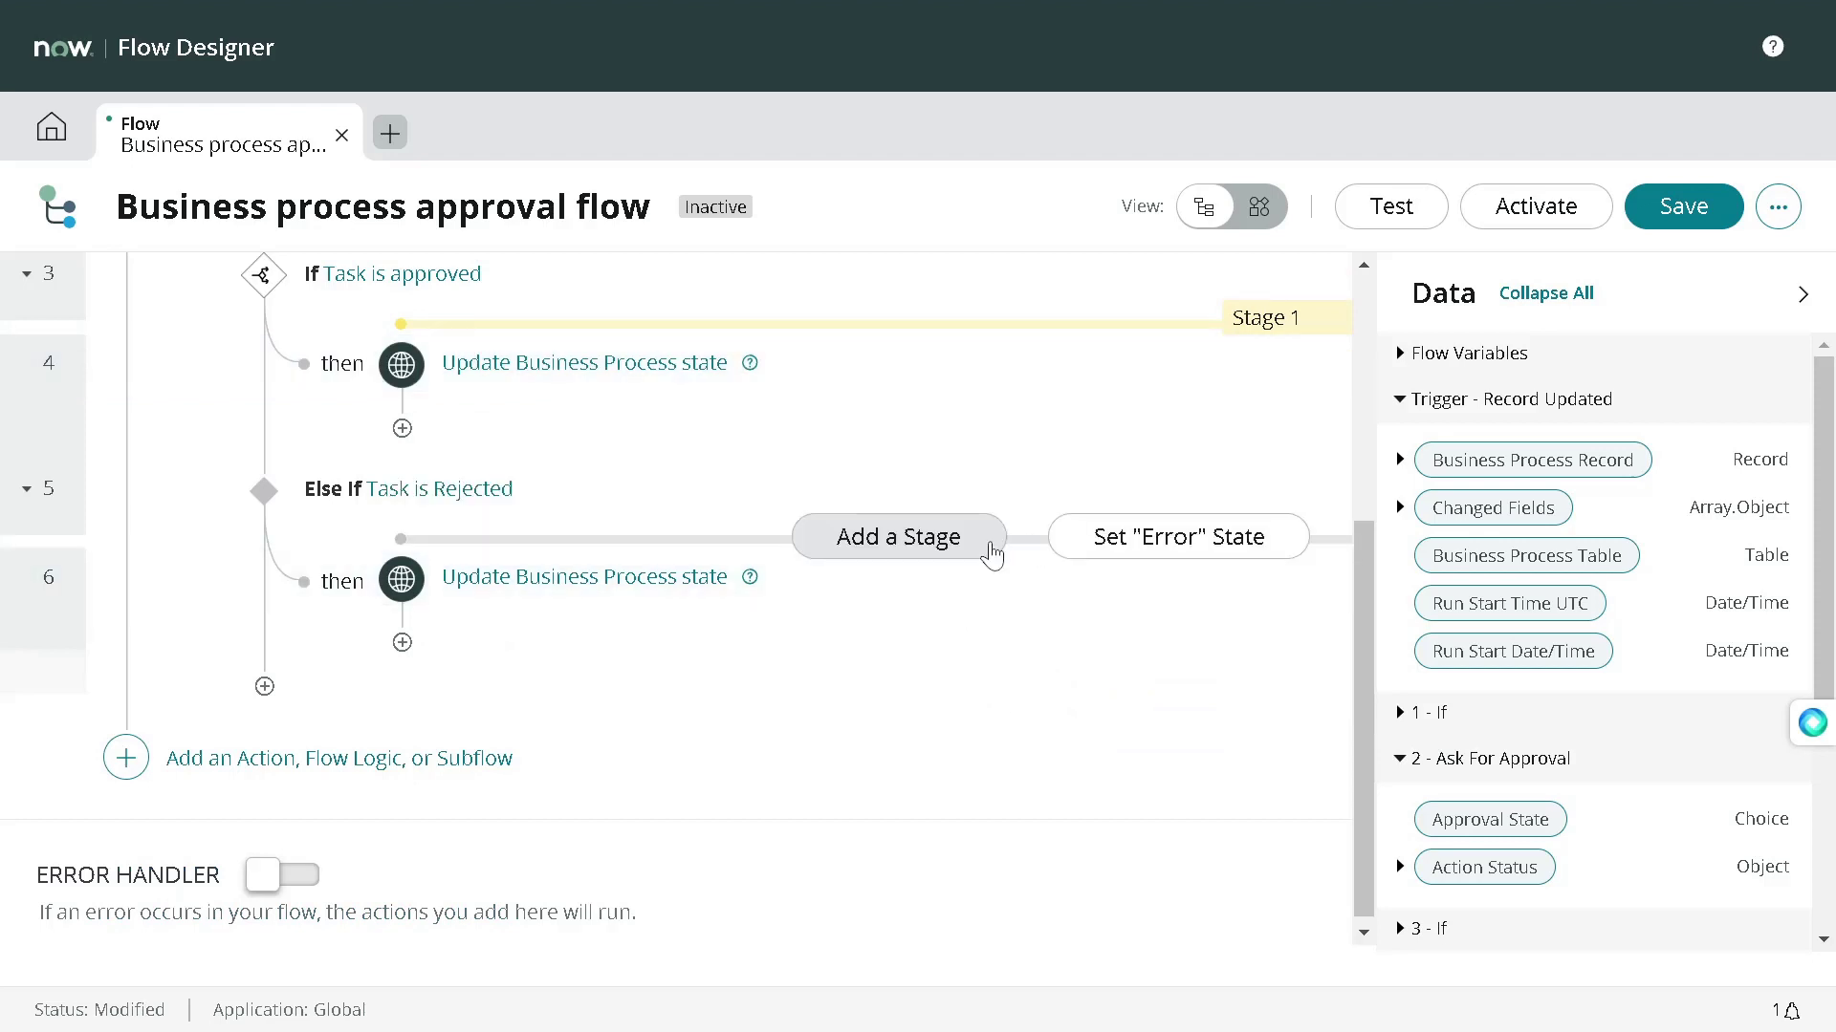
click(987, 542)
click(1104, 550)
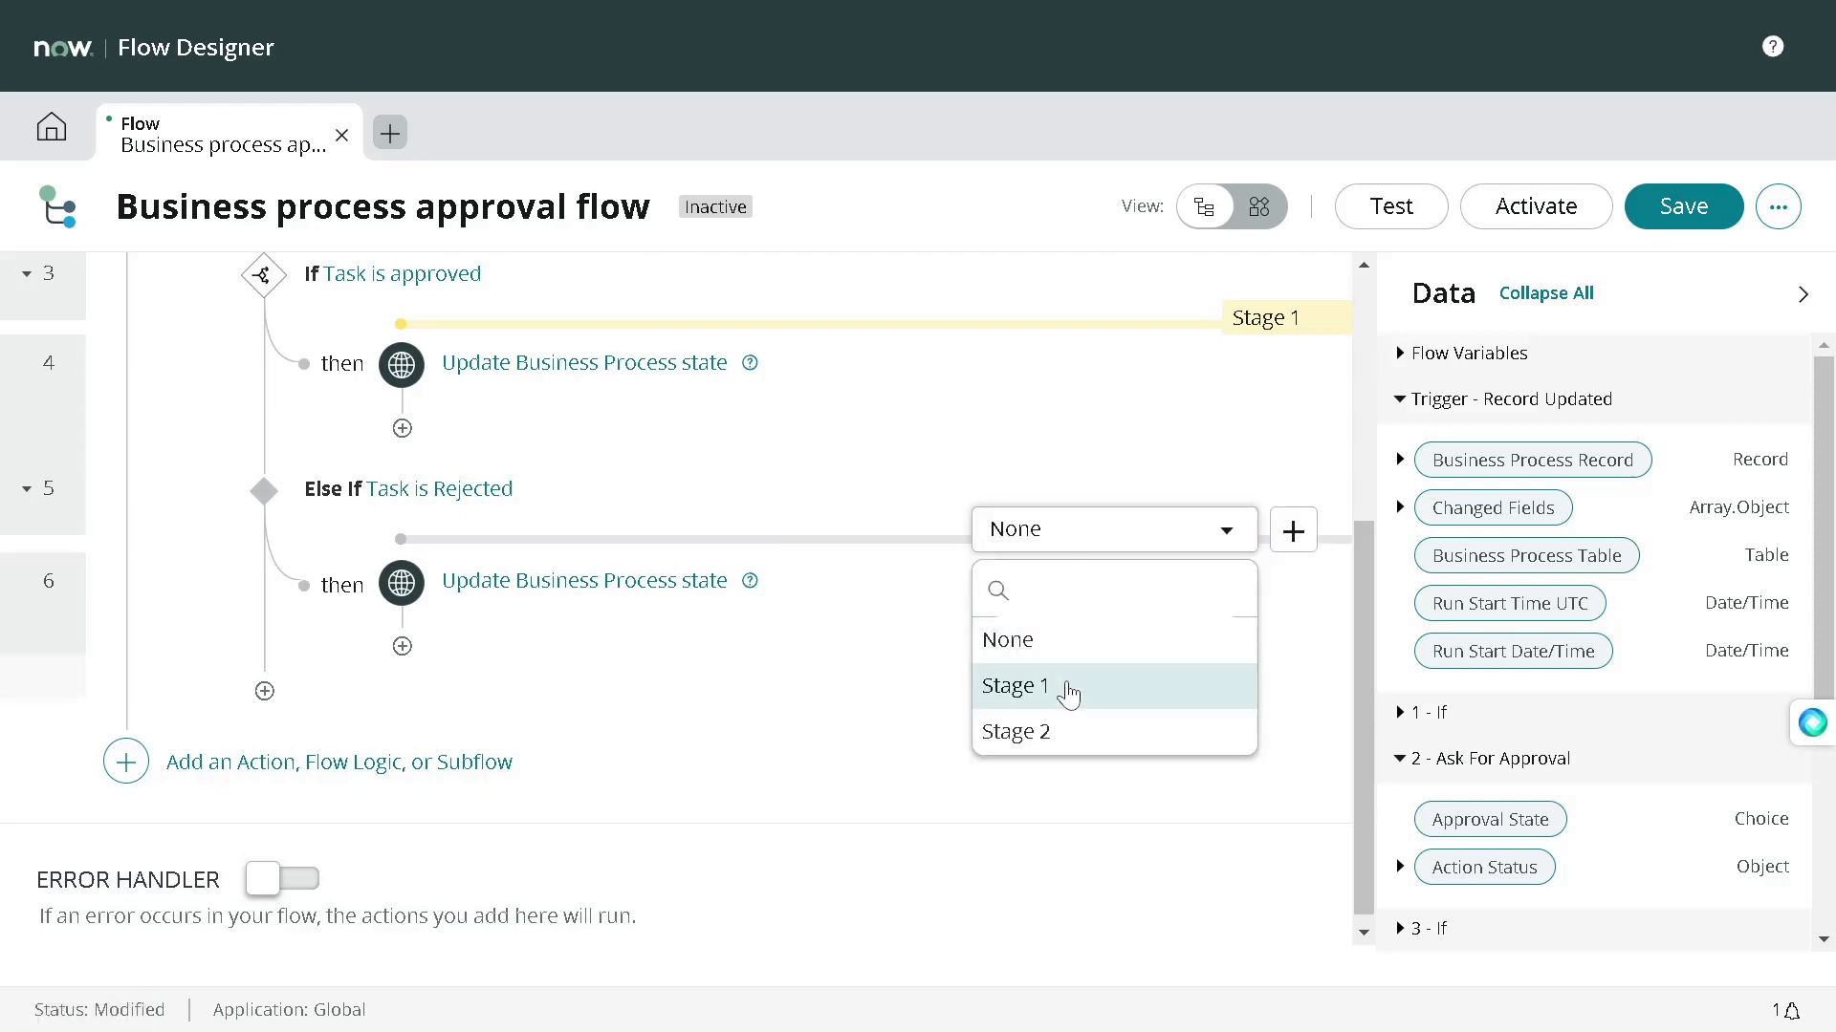
click(1085, 733)
scroll(909, 586, up, 2)
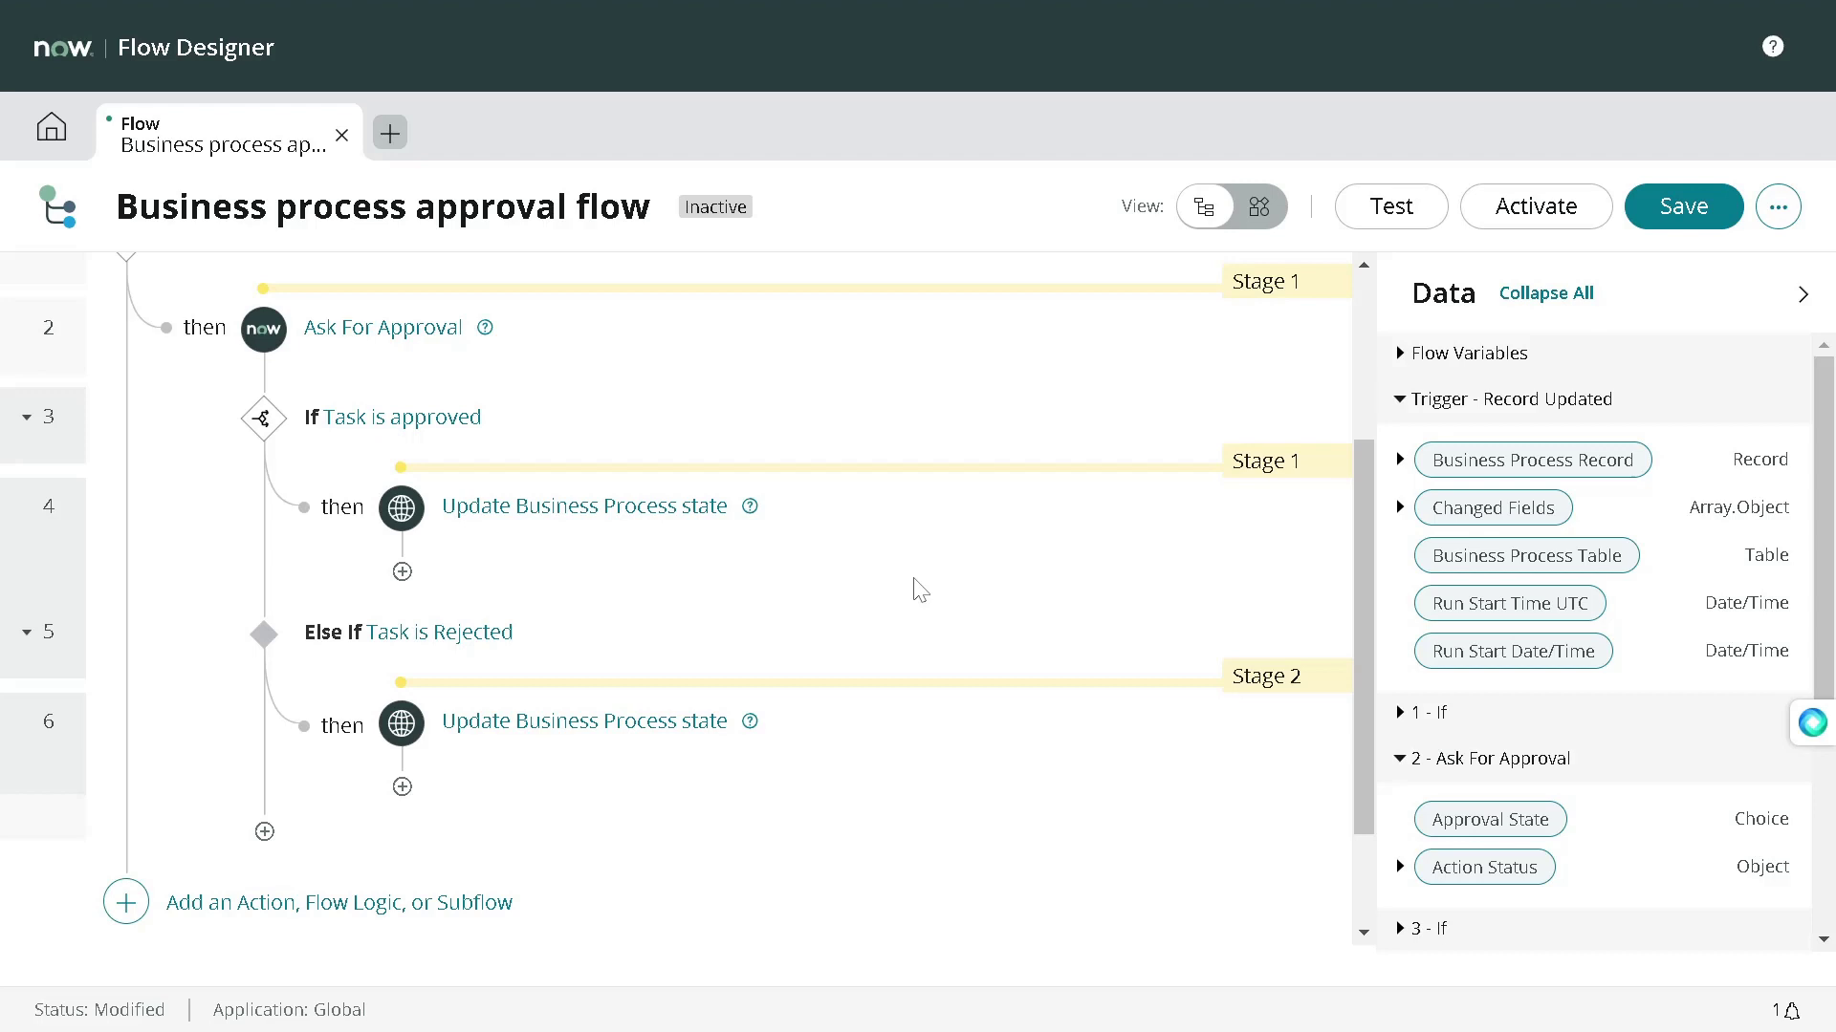
Step: Switch the flow to the diagram view and examine where the stages sit among the actions
click(1261, 230)
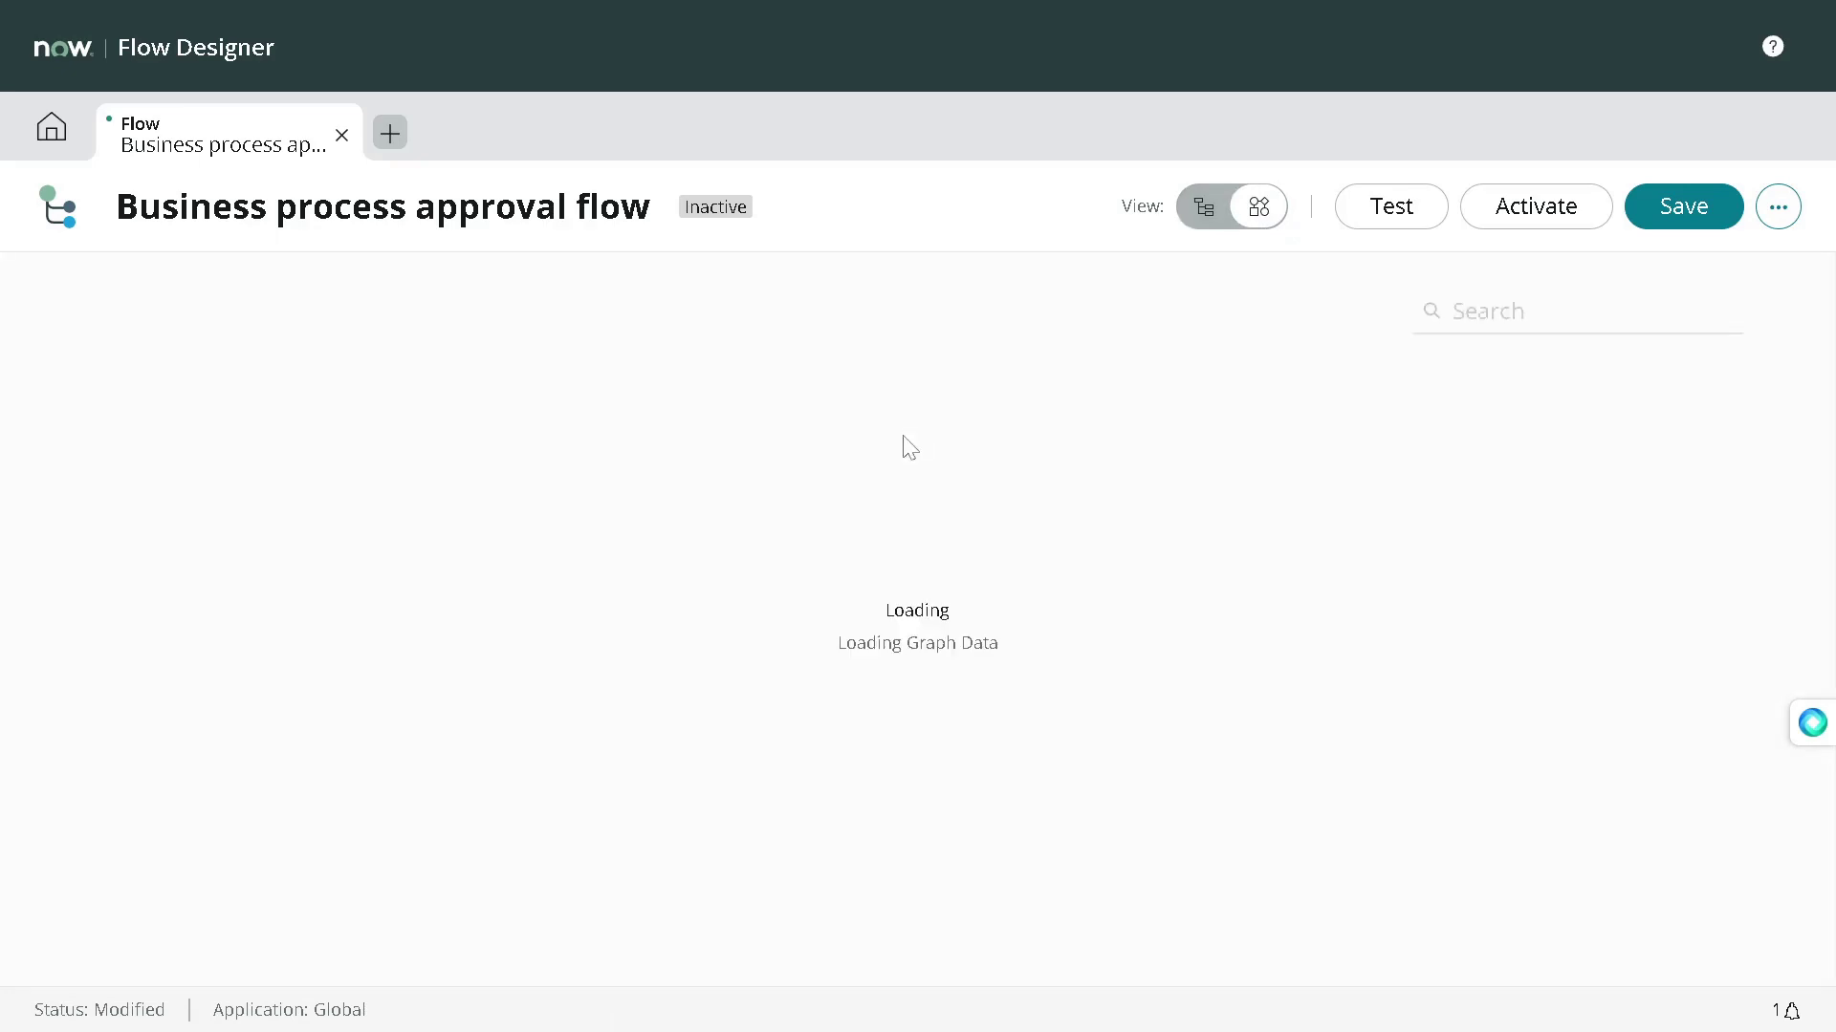
scroll(583, 536, down, 5)
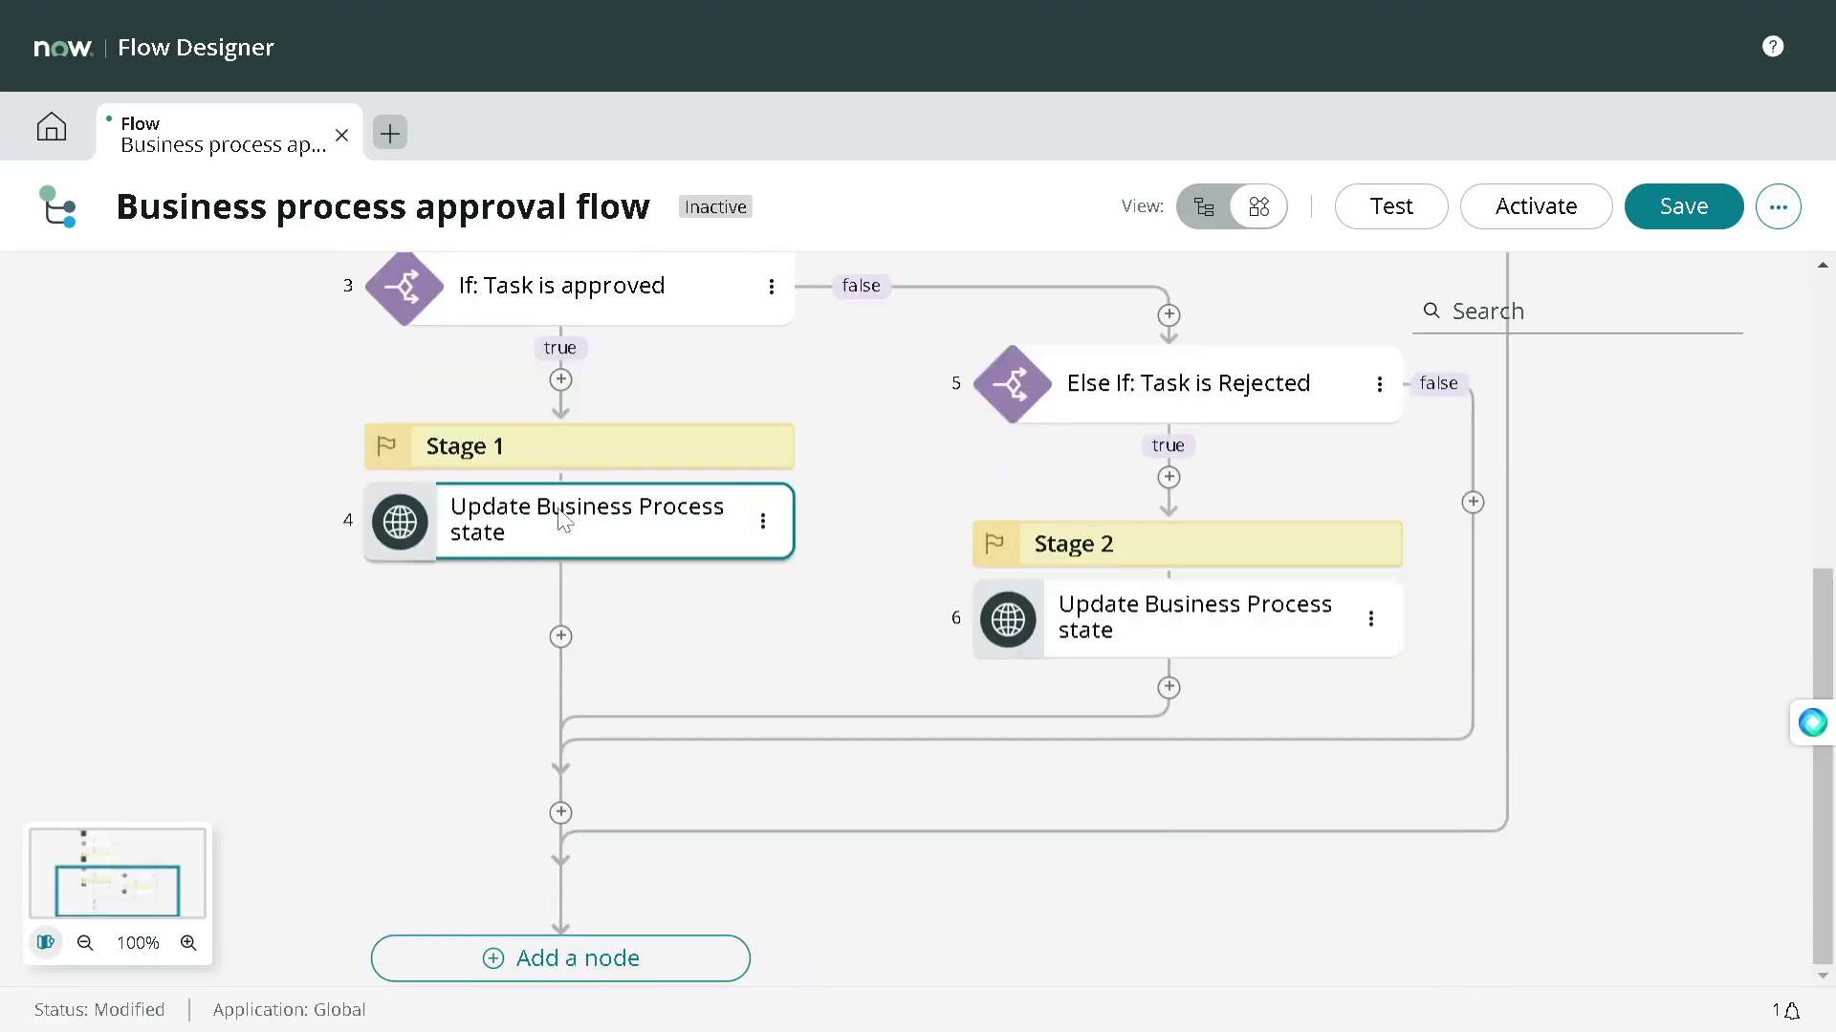
scroll(564, 519, up, 4)
scroll(564, 519, up, 1)
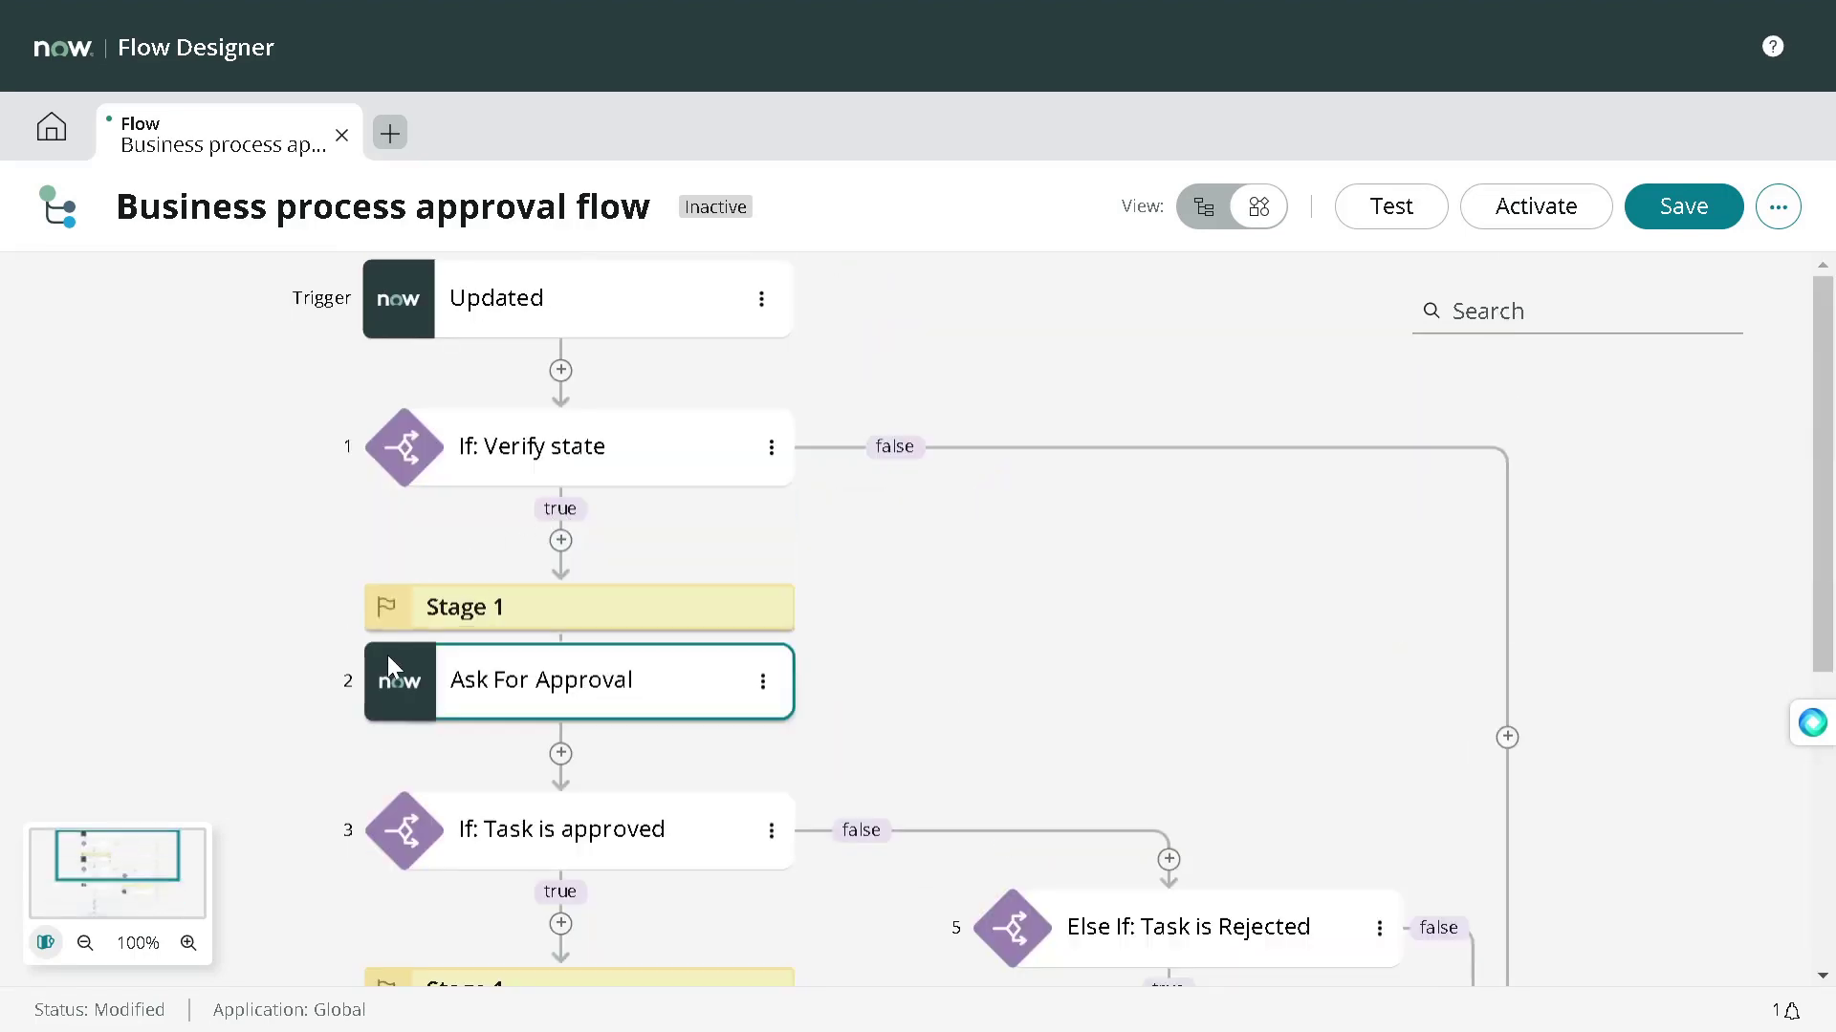
Step: Add the existing Stage 1 between the Ask For Approval action and the Task is approved condition in the diagram
scroll(578, 621, down, 2)
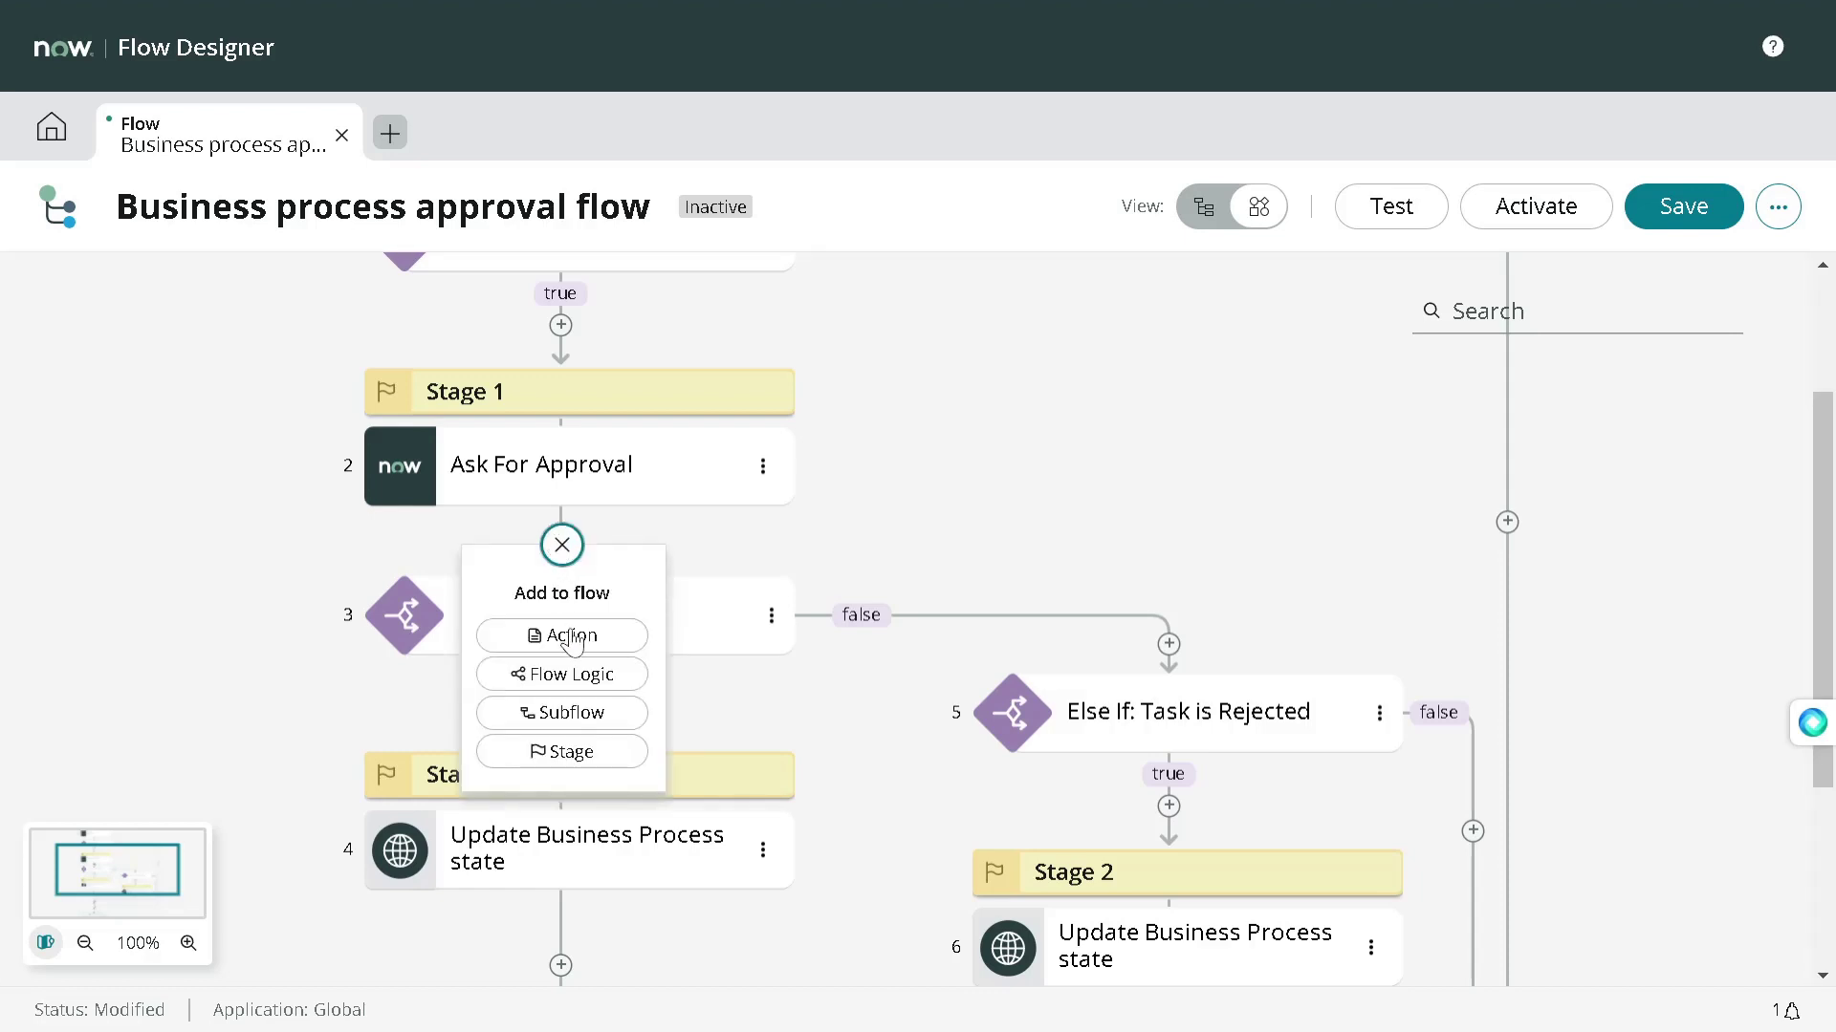
click(577, 752)
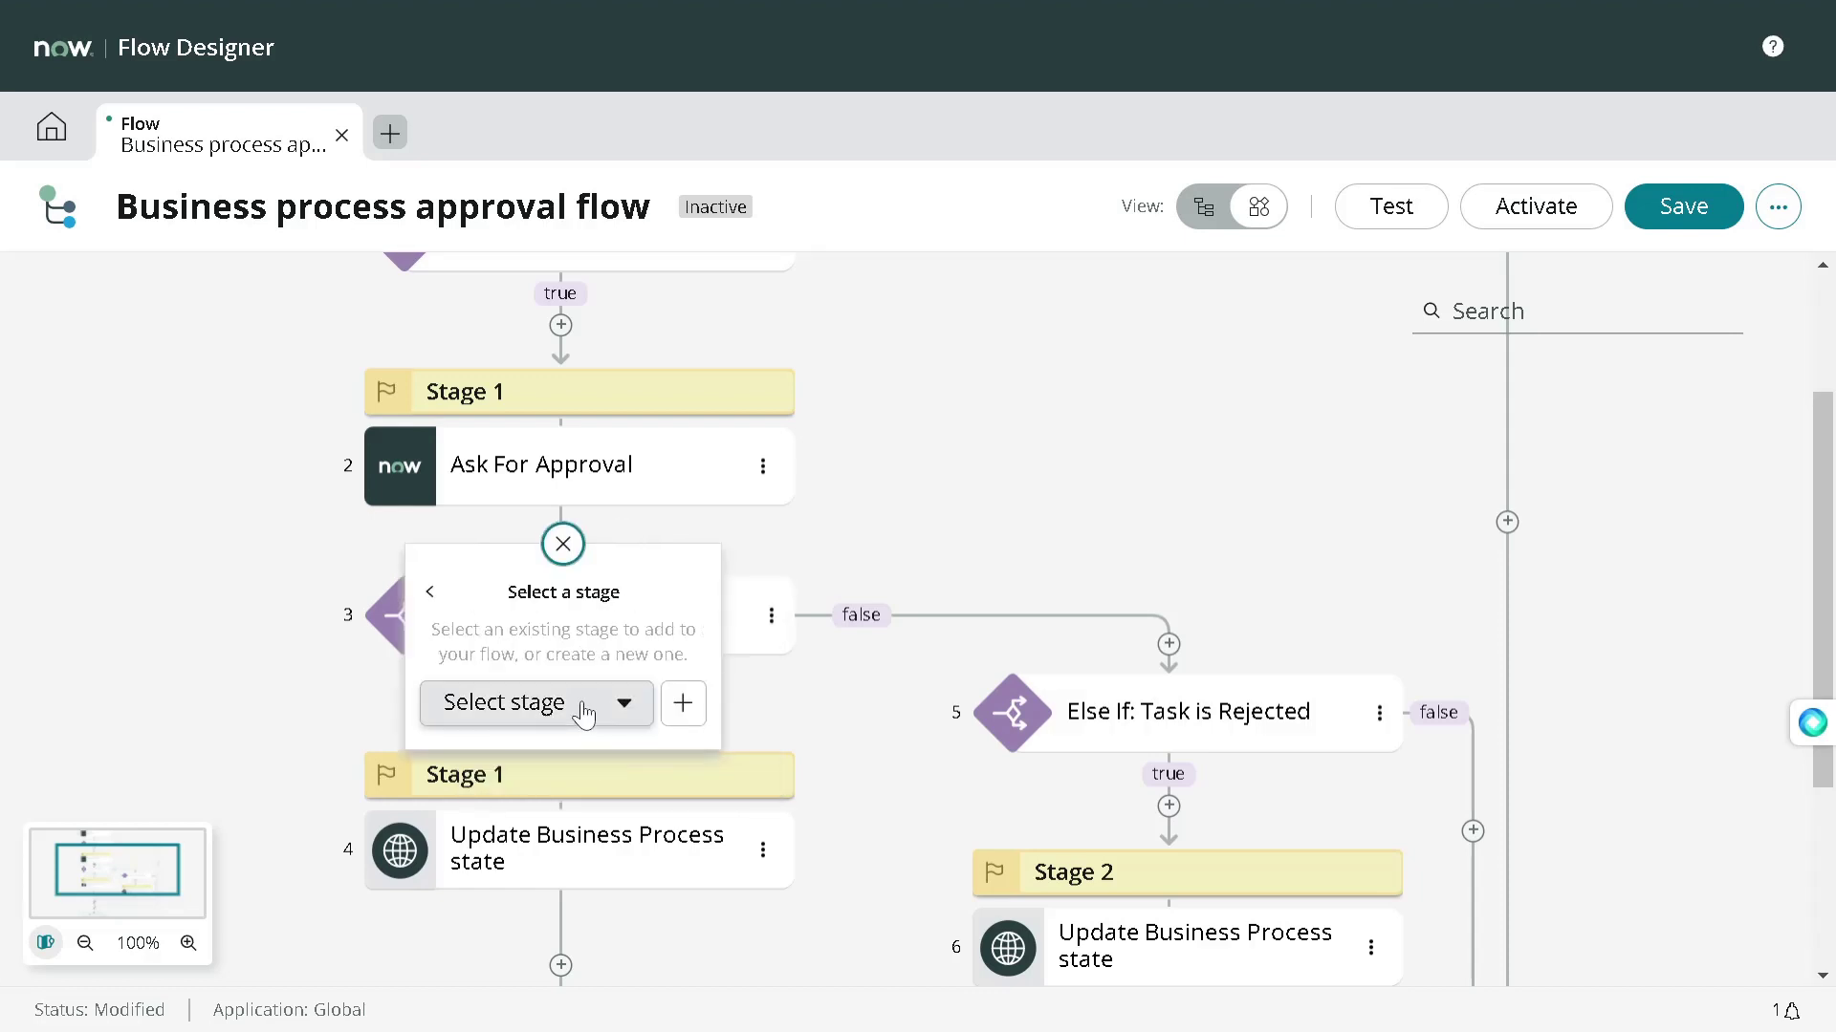
click(586, 705)
click(569, 755)
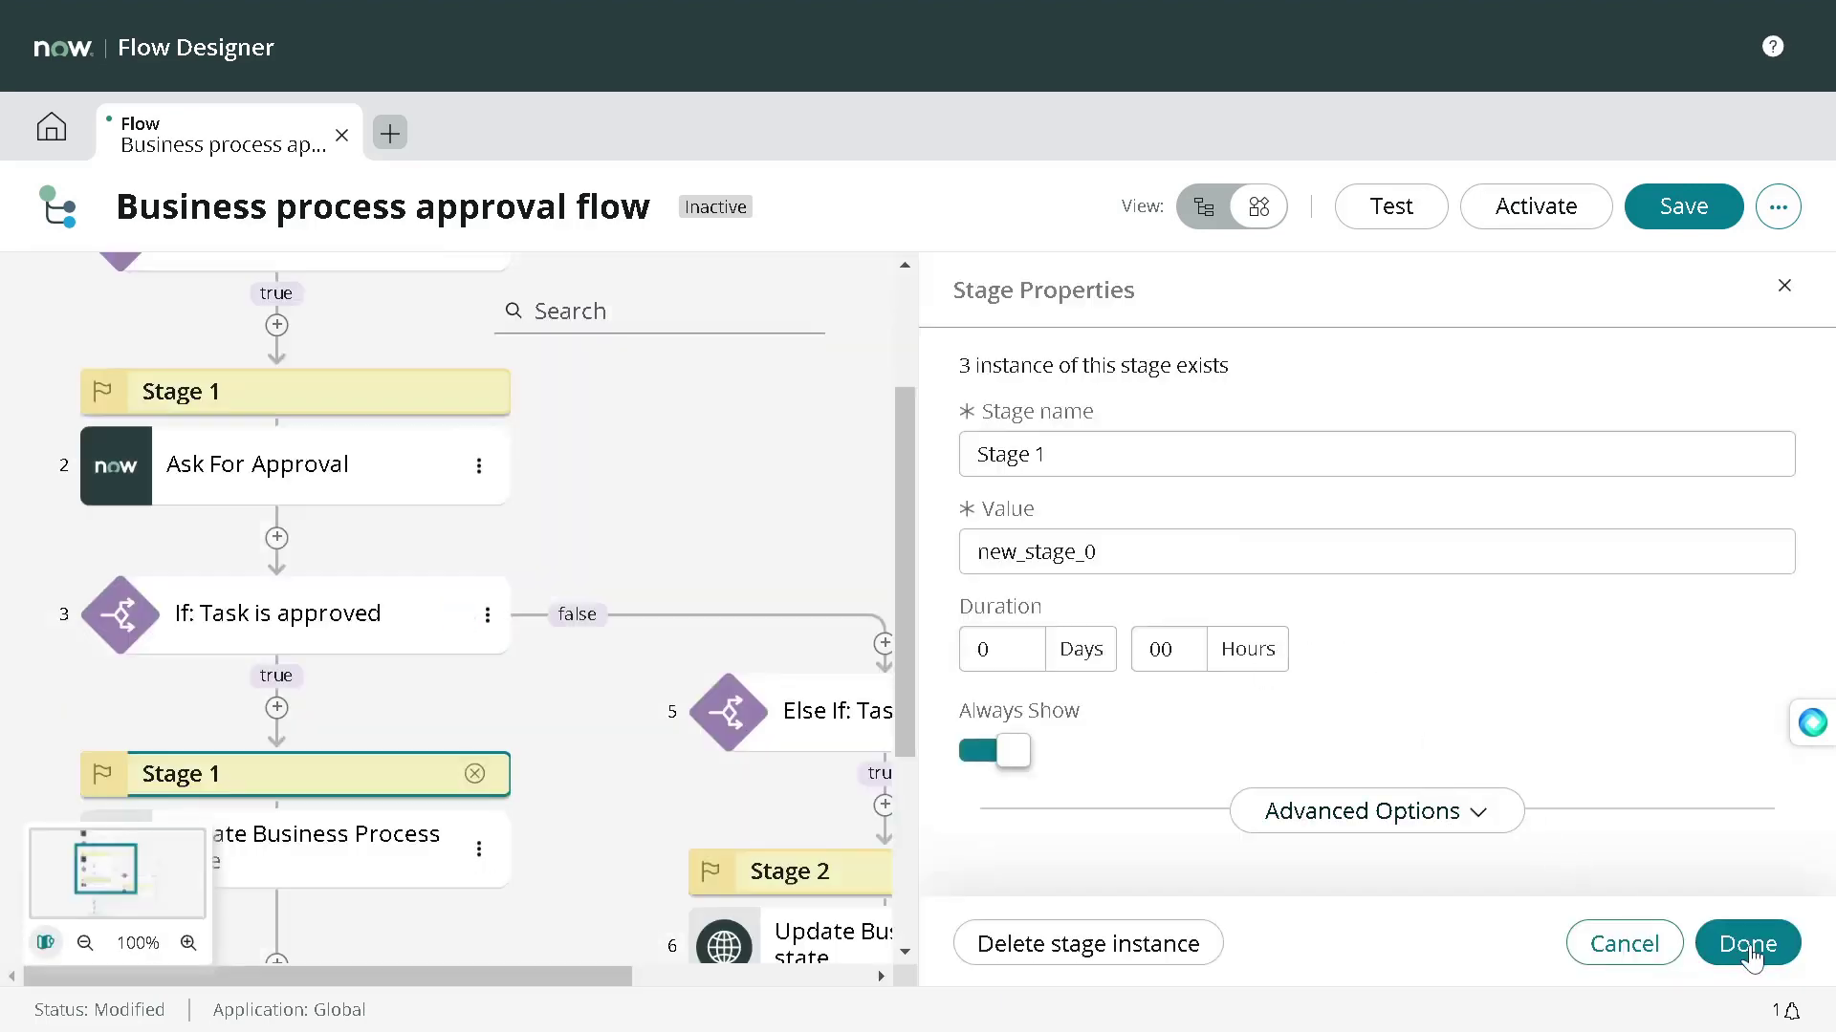
click(1746, 943)
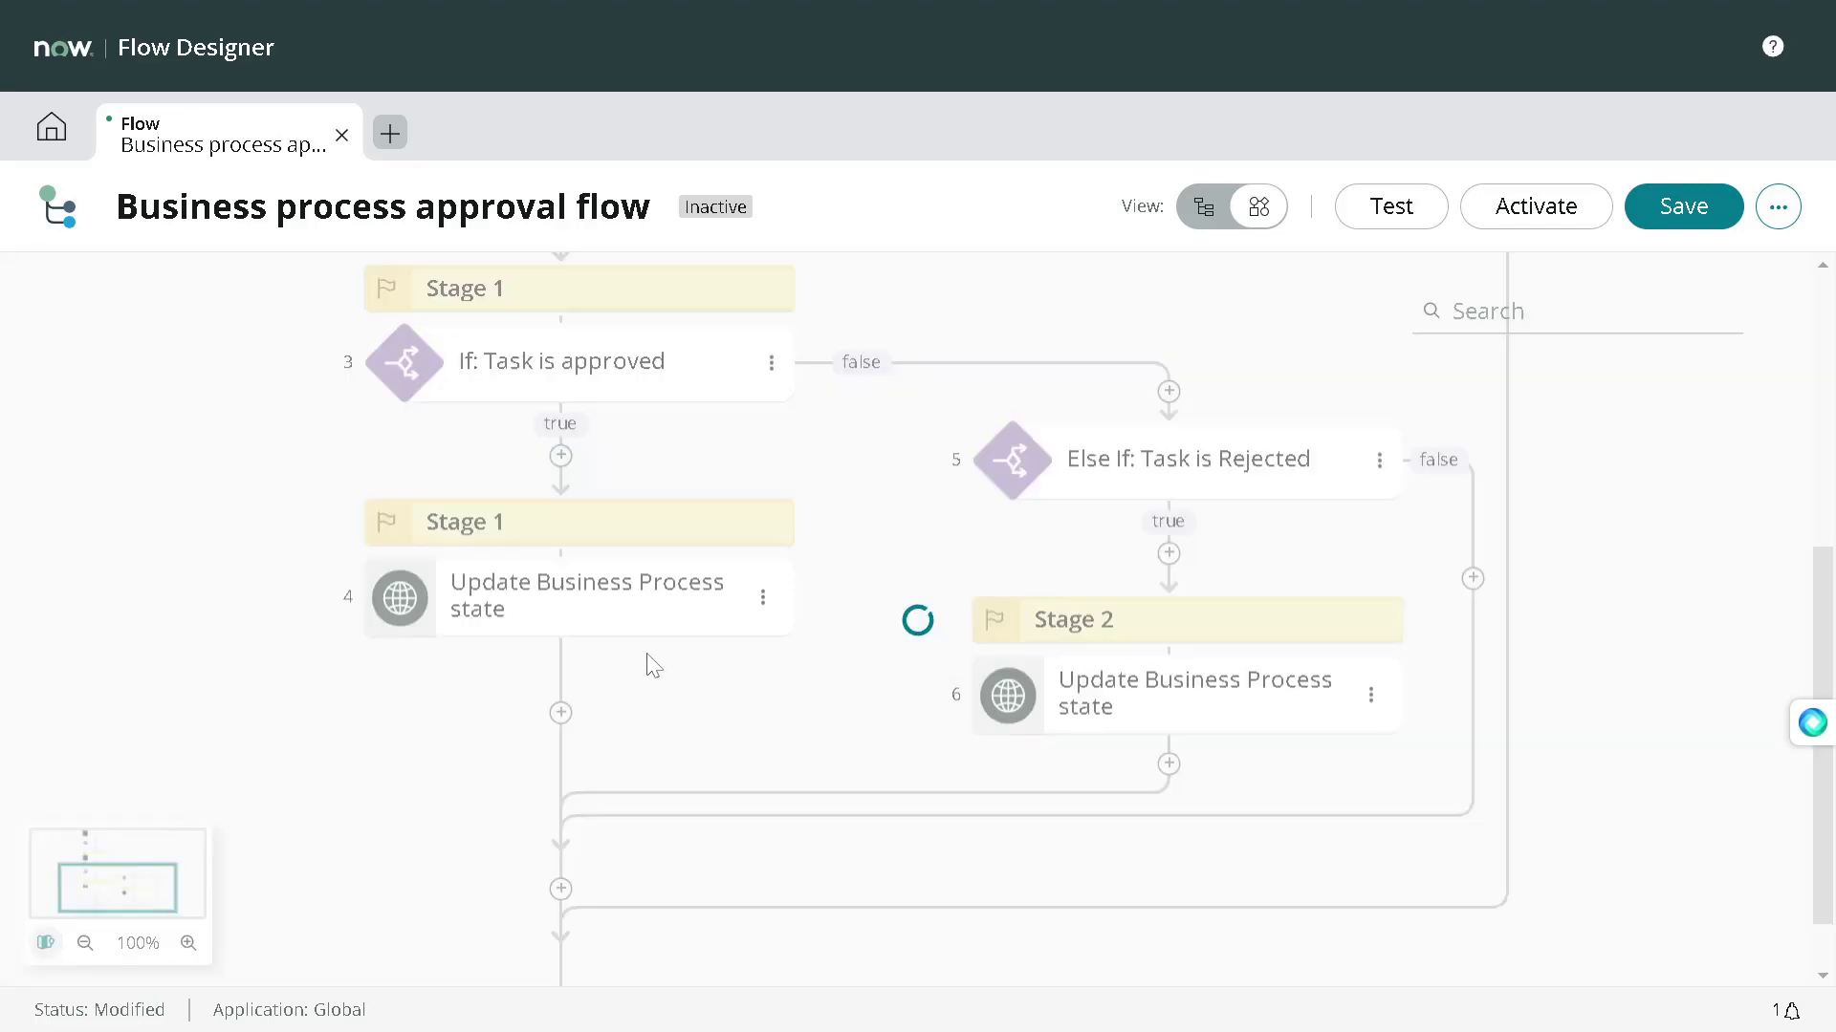
scroll(581, 524, down, 1)
scroll(582, 524, up, 6)
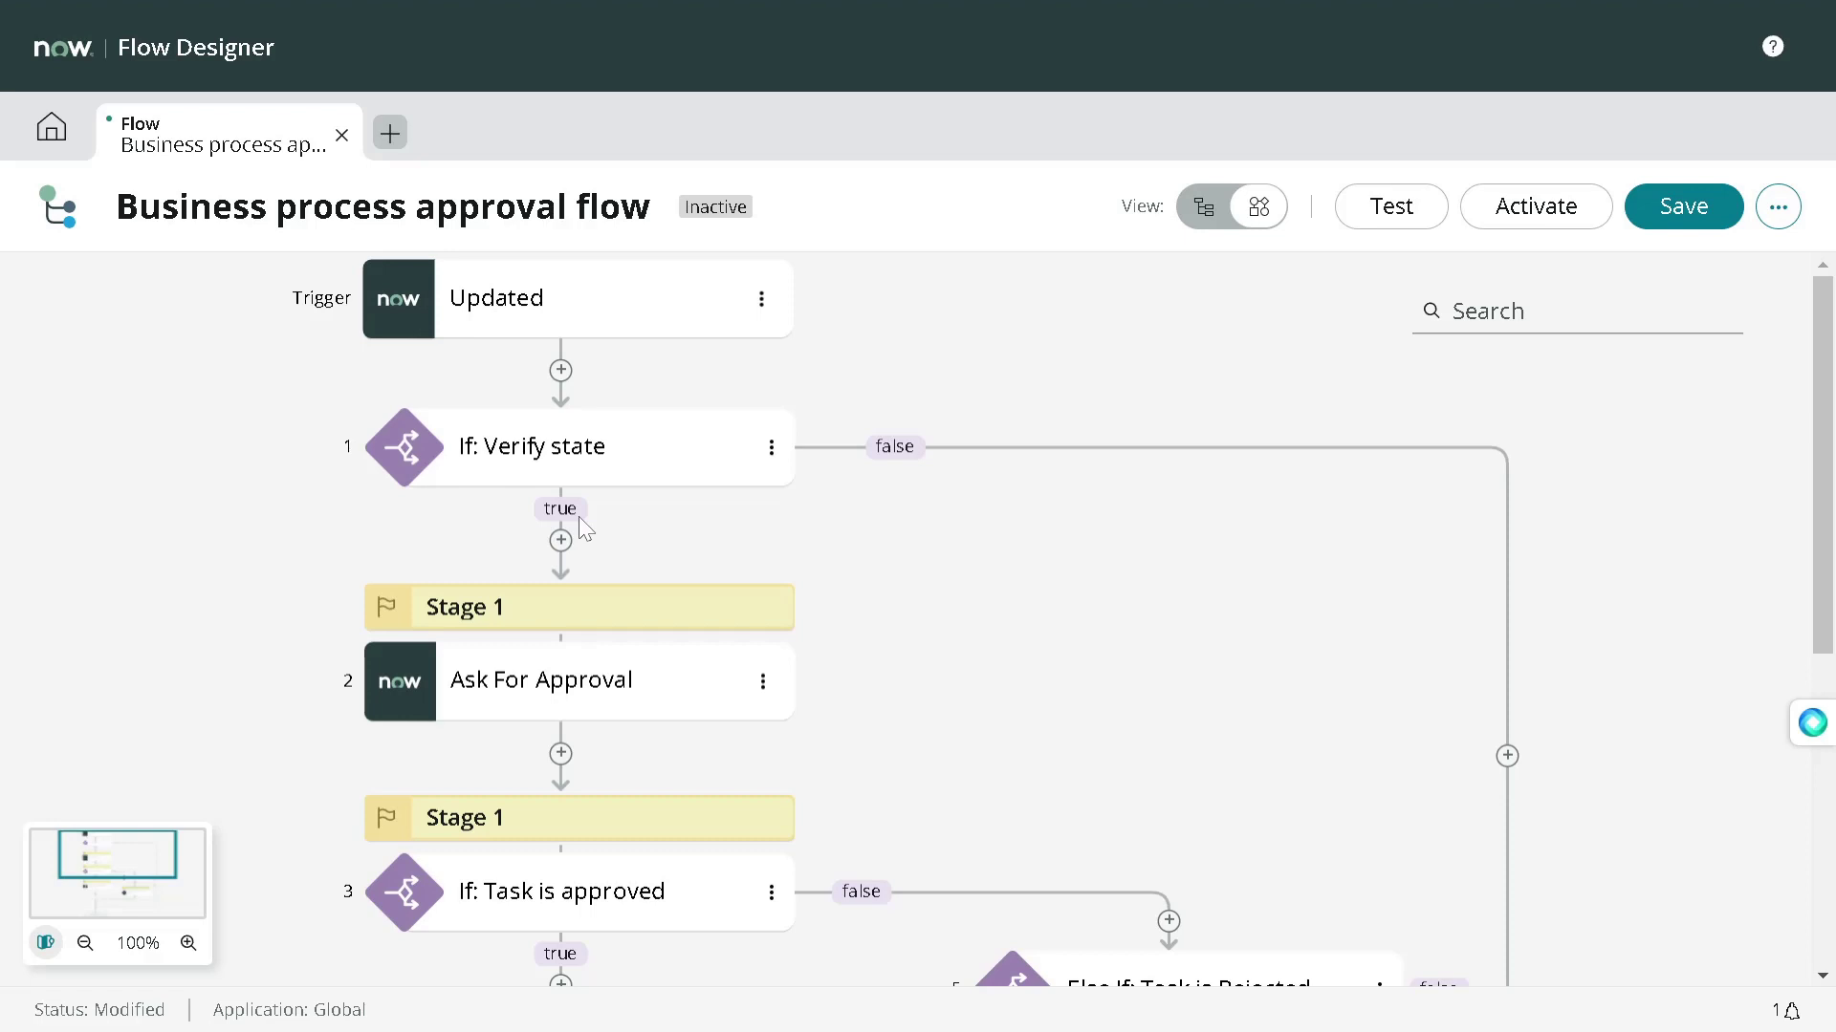
Step: Open the Add Comment action from the actions list and check which flows use it
click(58, 129)
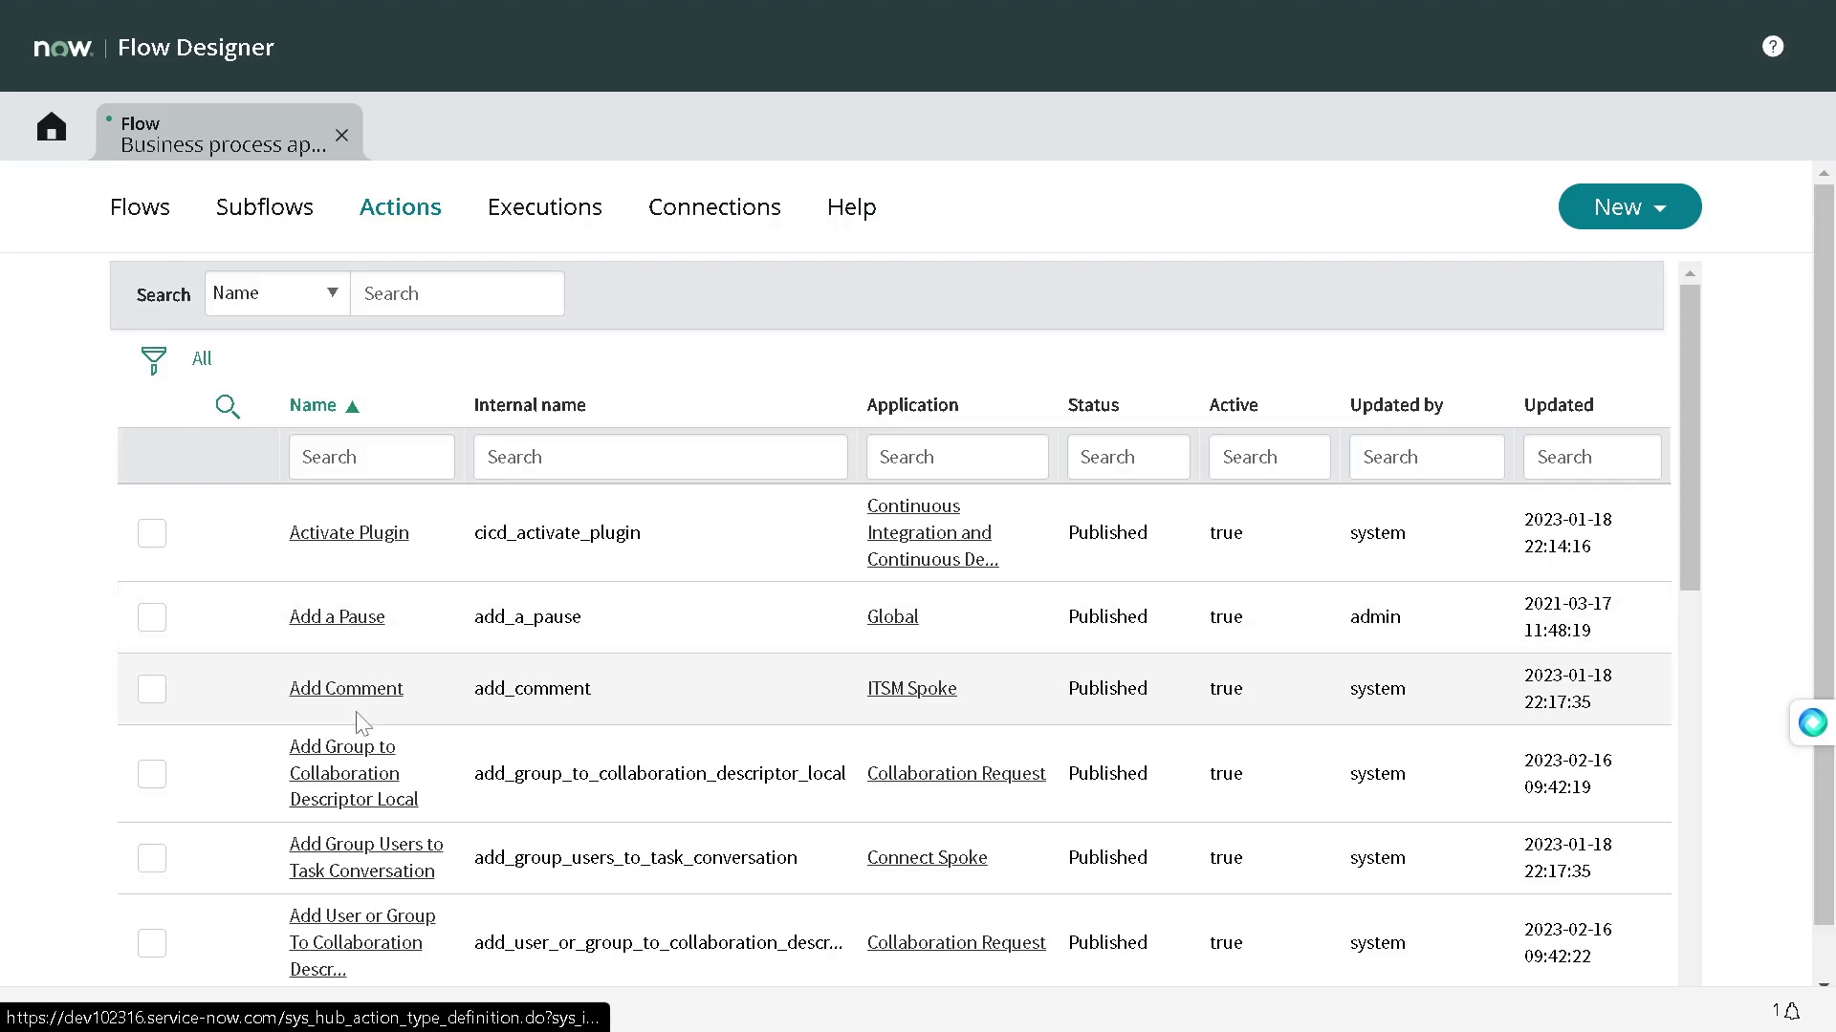
click(359, 701)
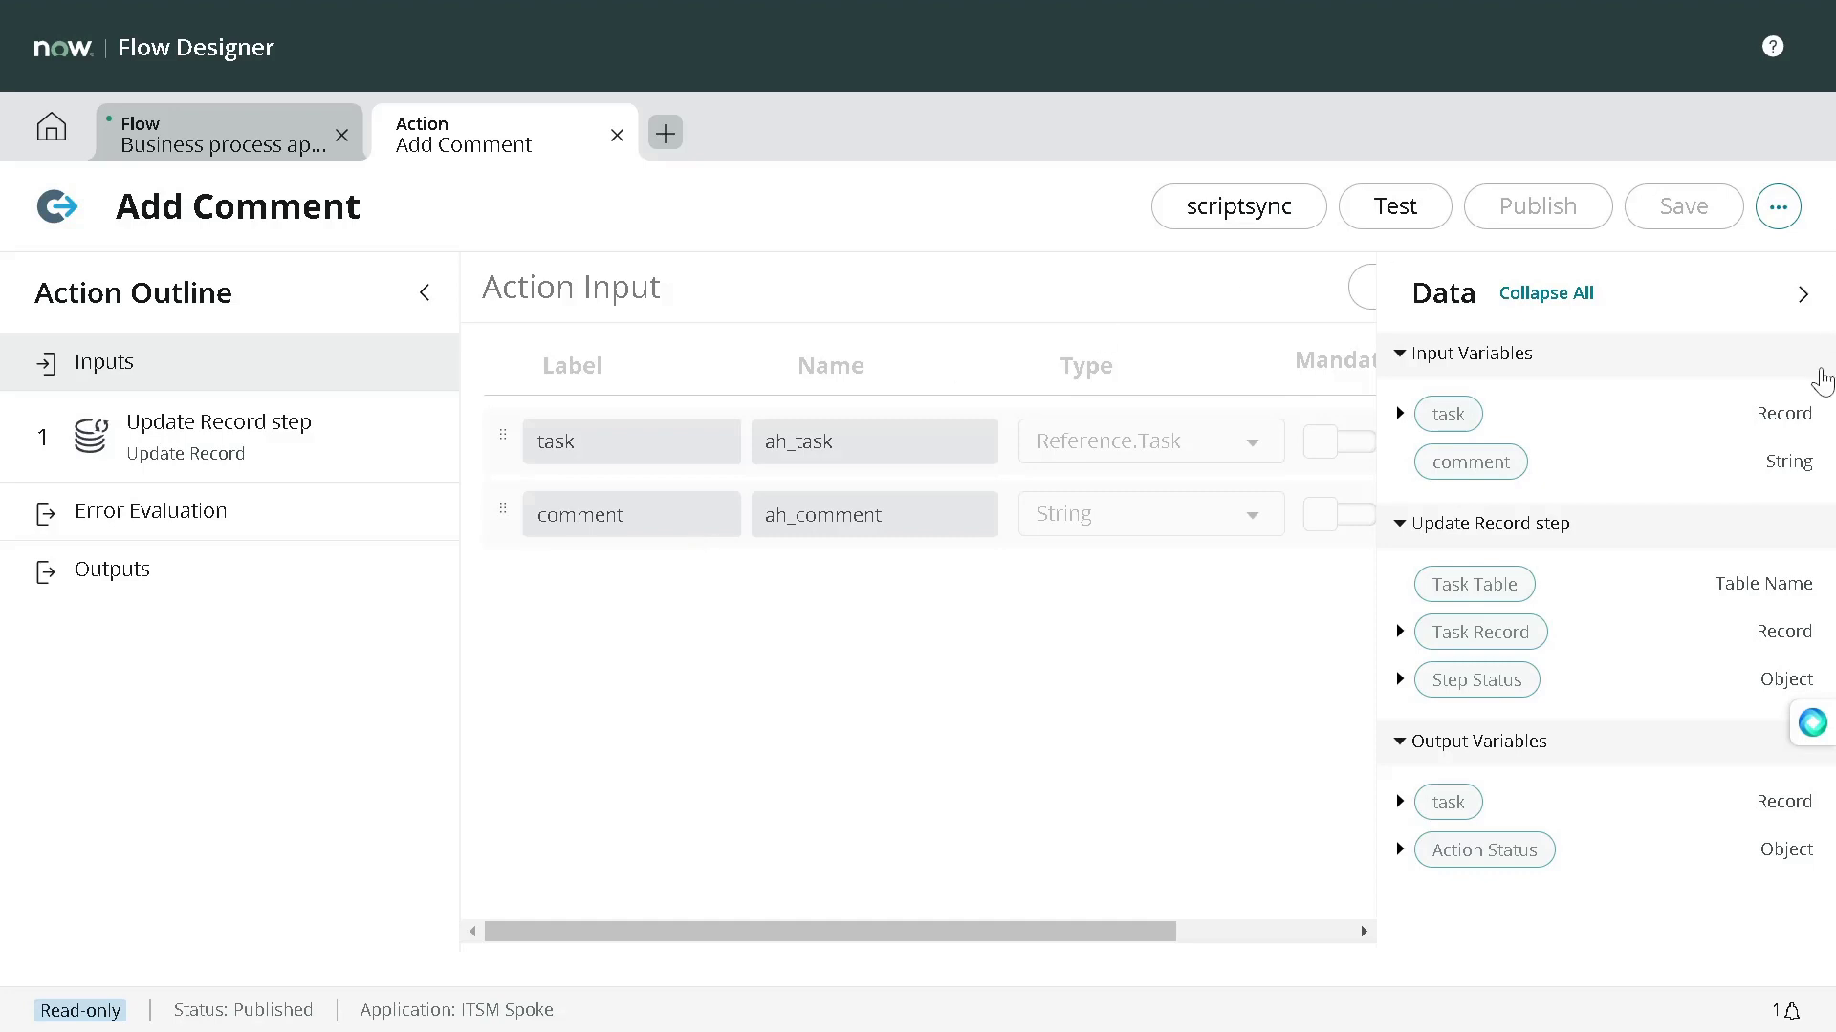
click(1776, 216)
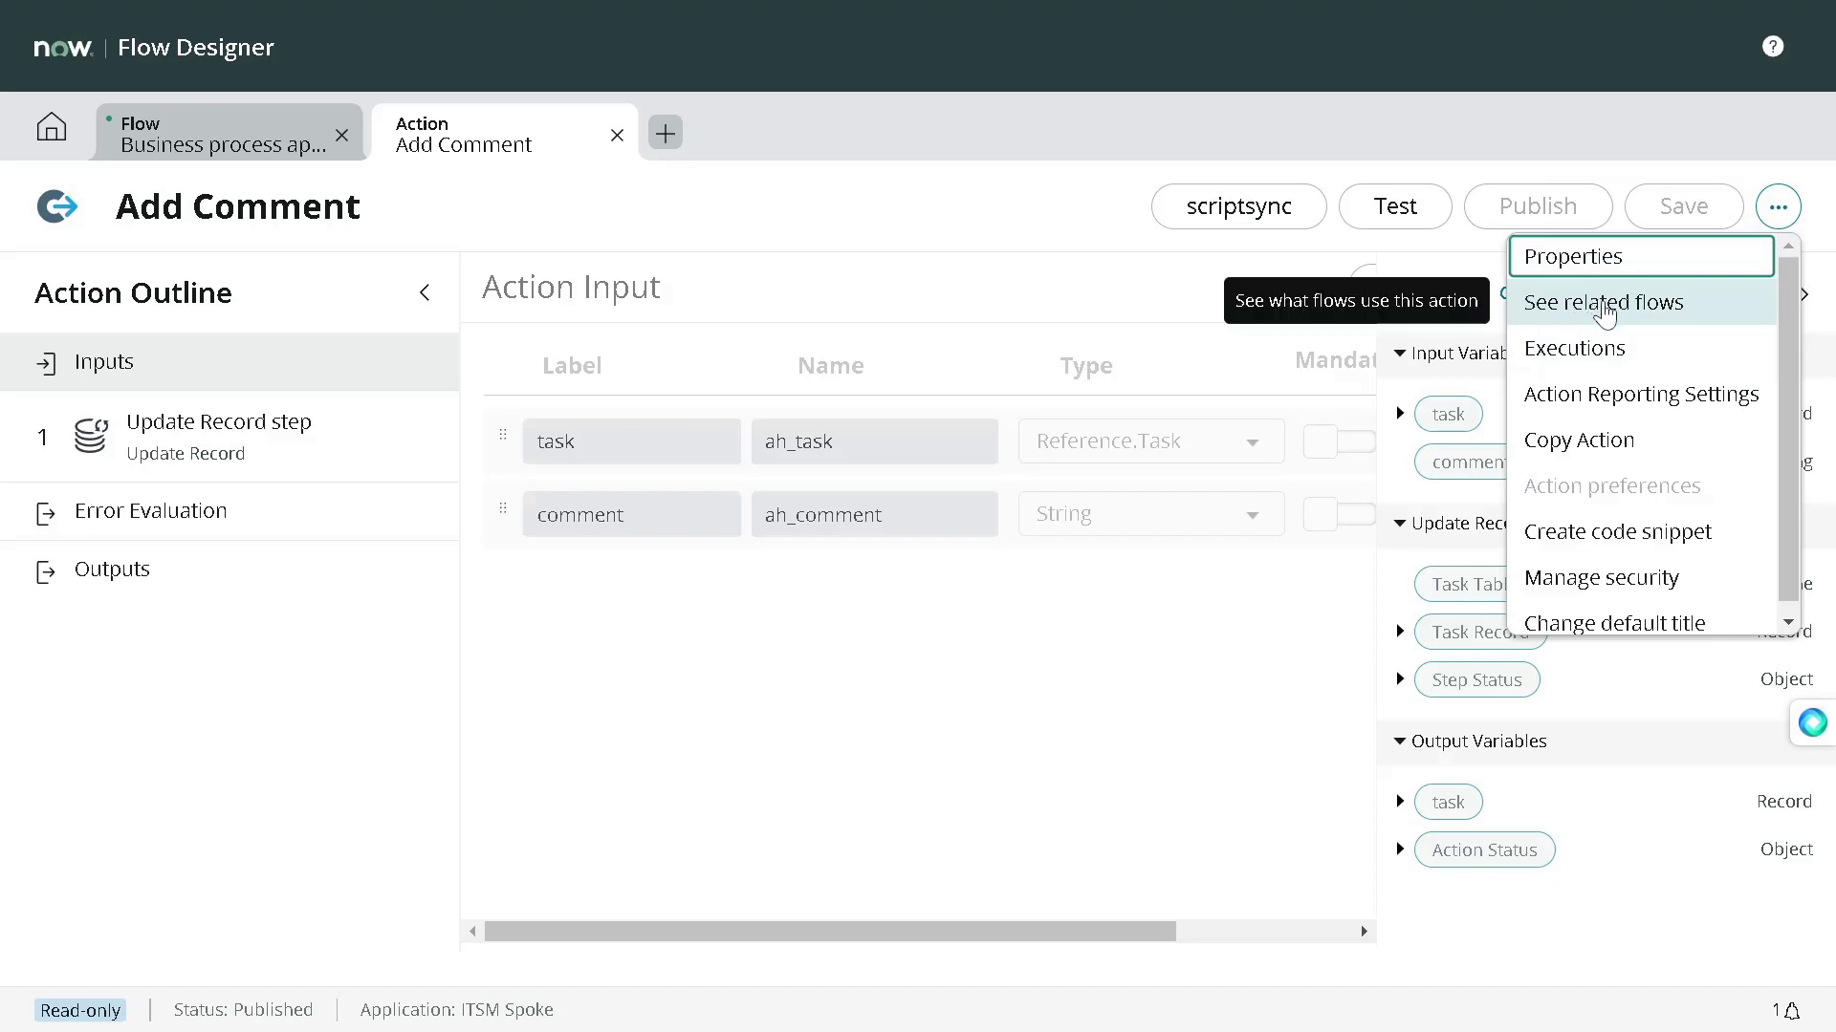
click(1603, 304)
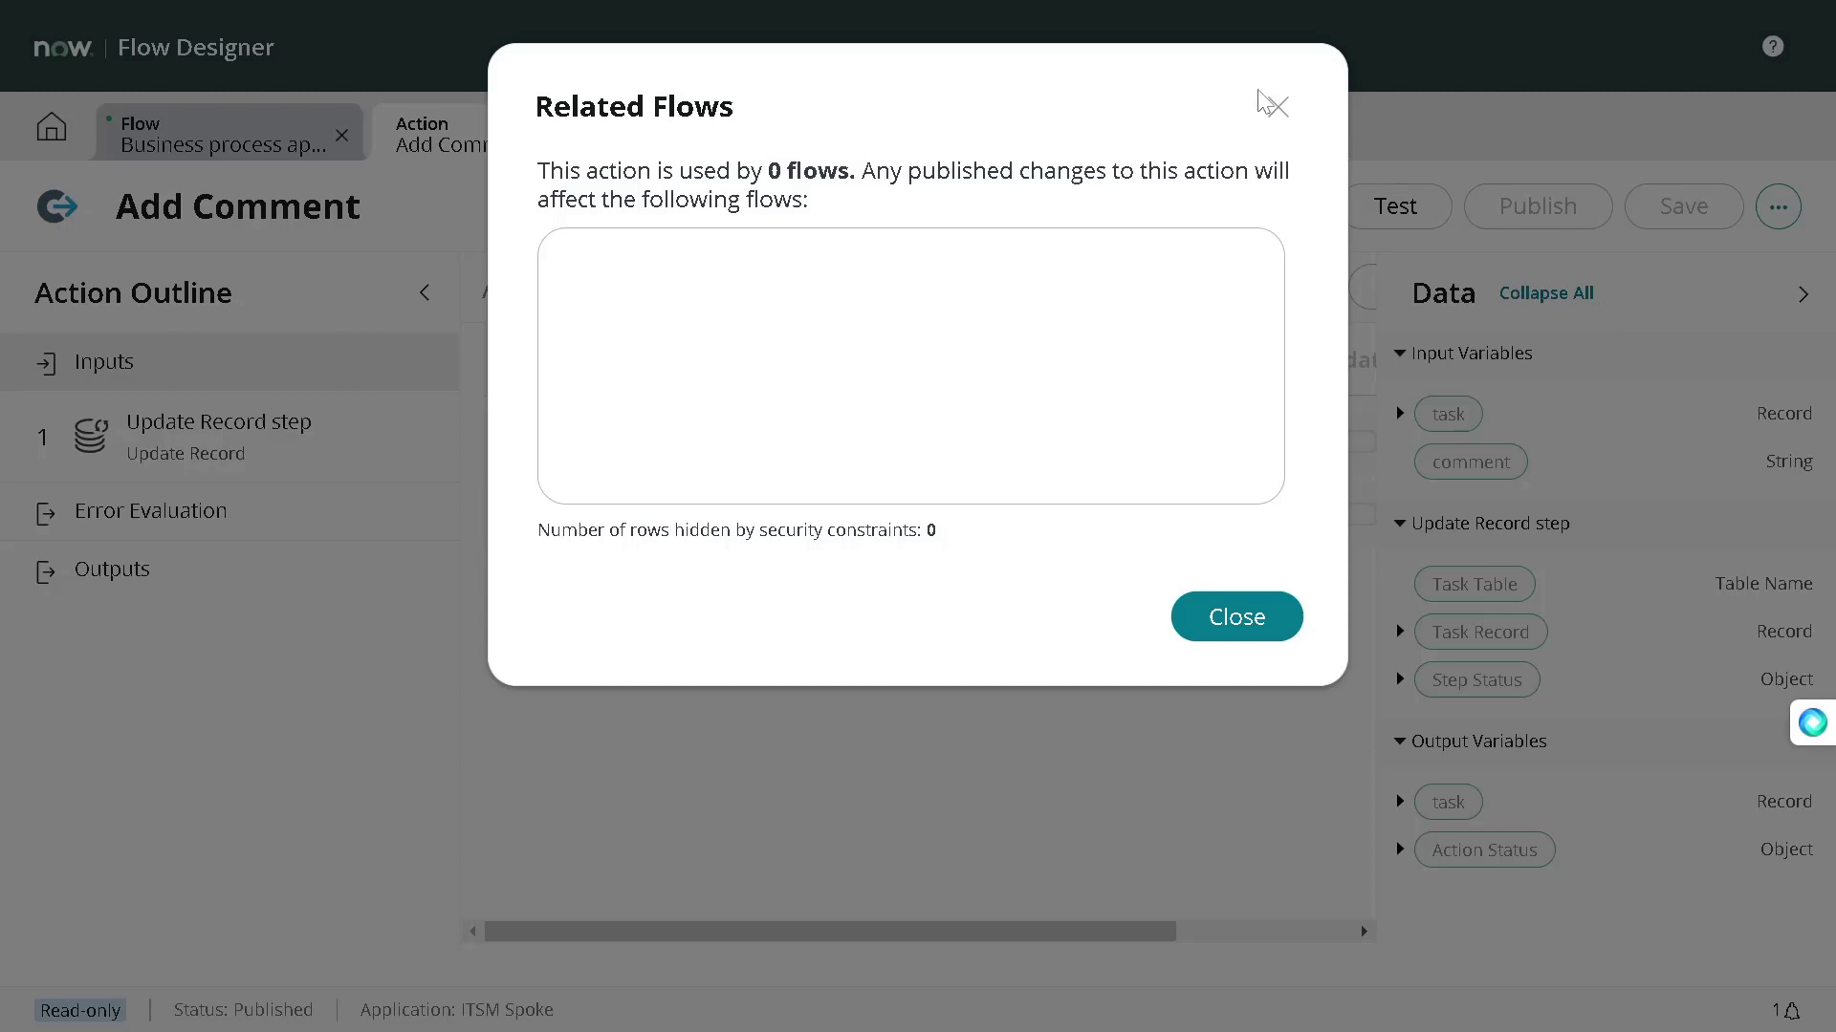
click(1277, 107)
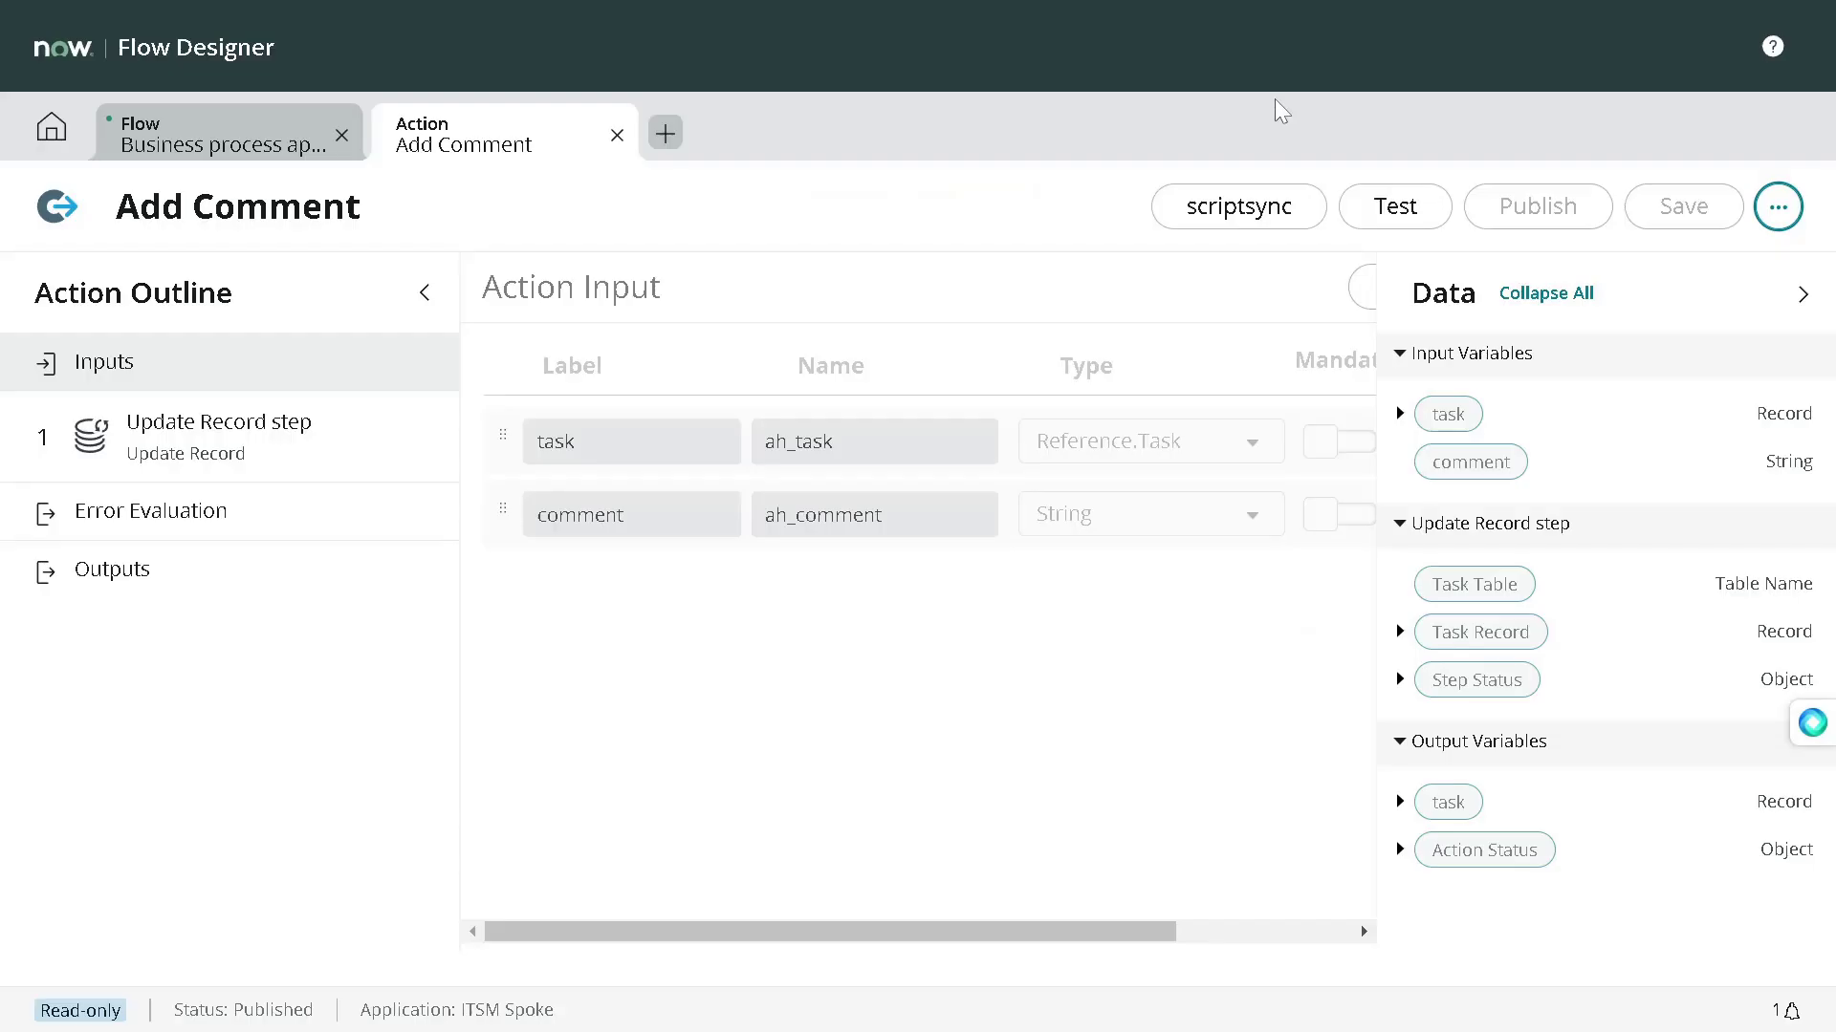
Step: Open the Add a Pause action from the actions list and check its related flows
click(46, 144)
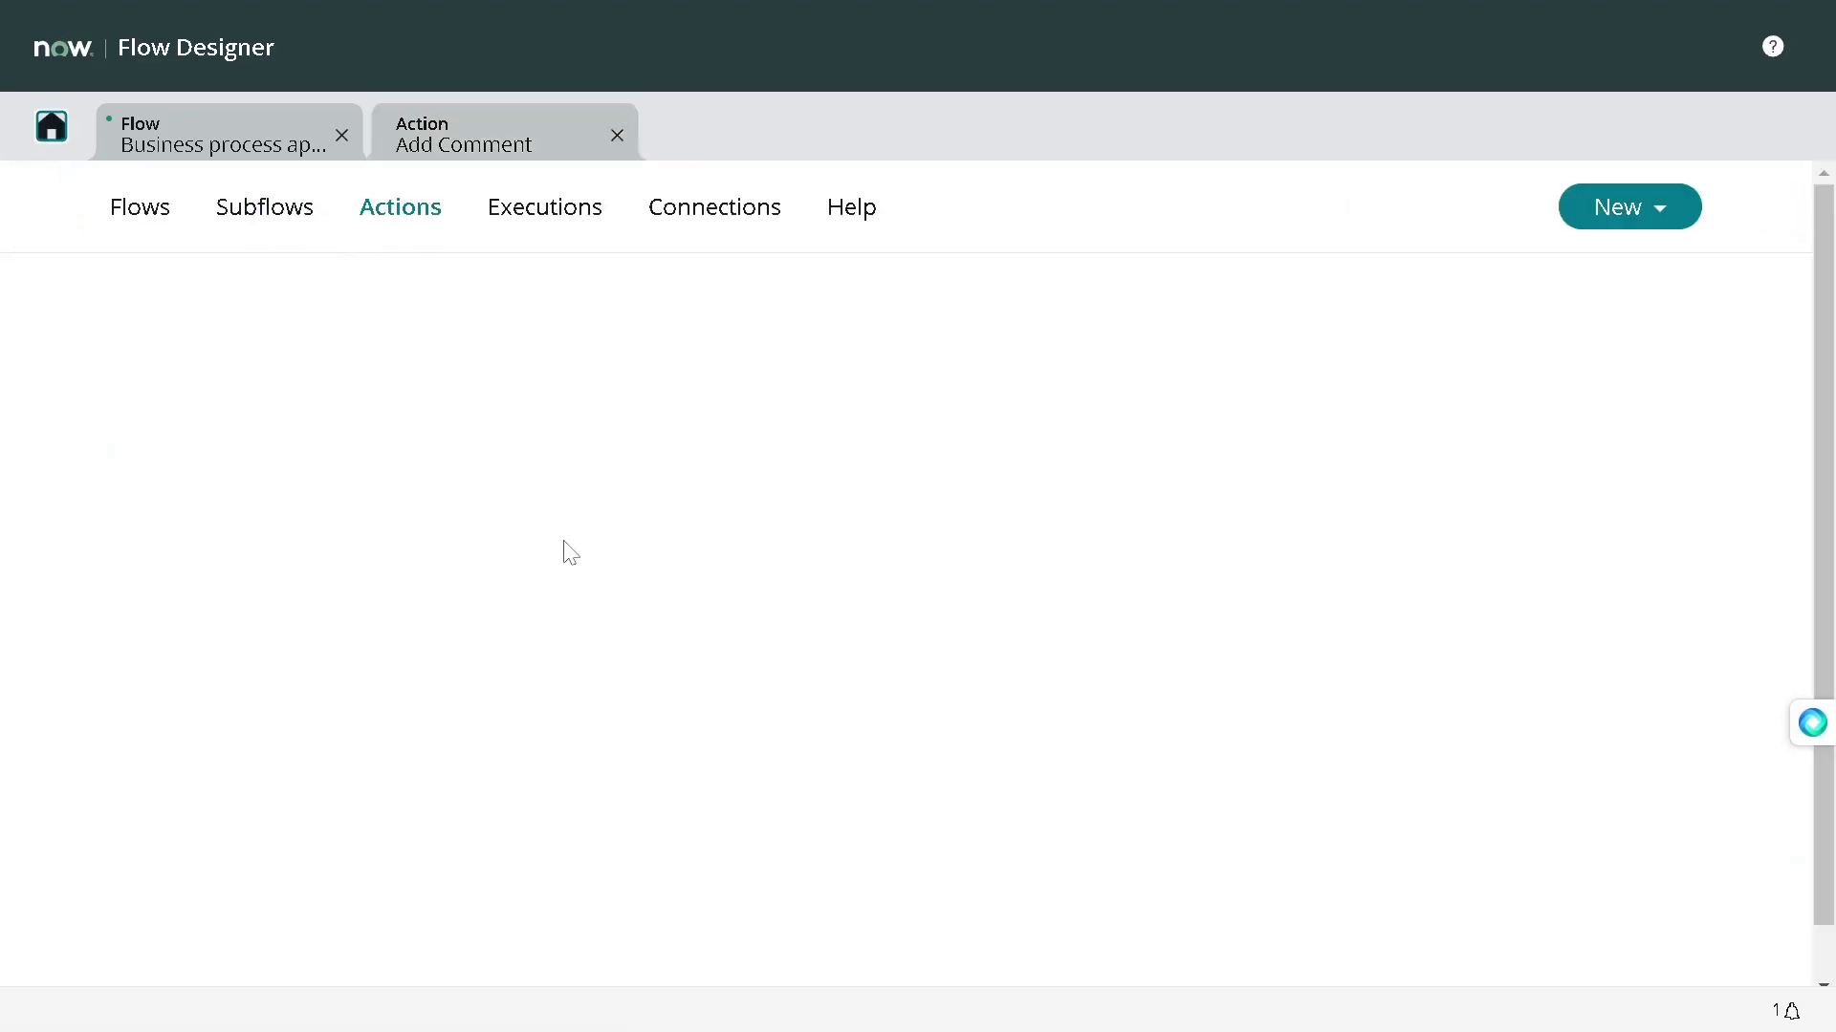
scroll(686, 542, down, 3)
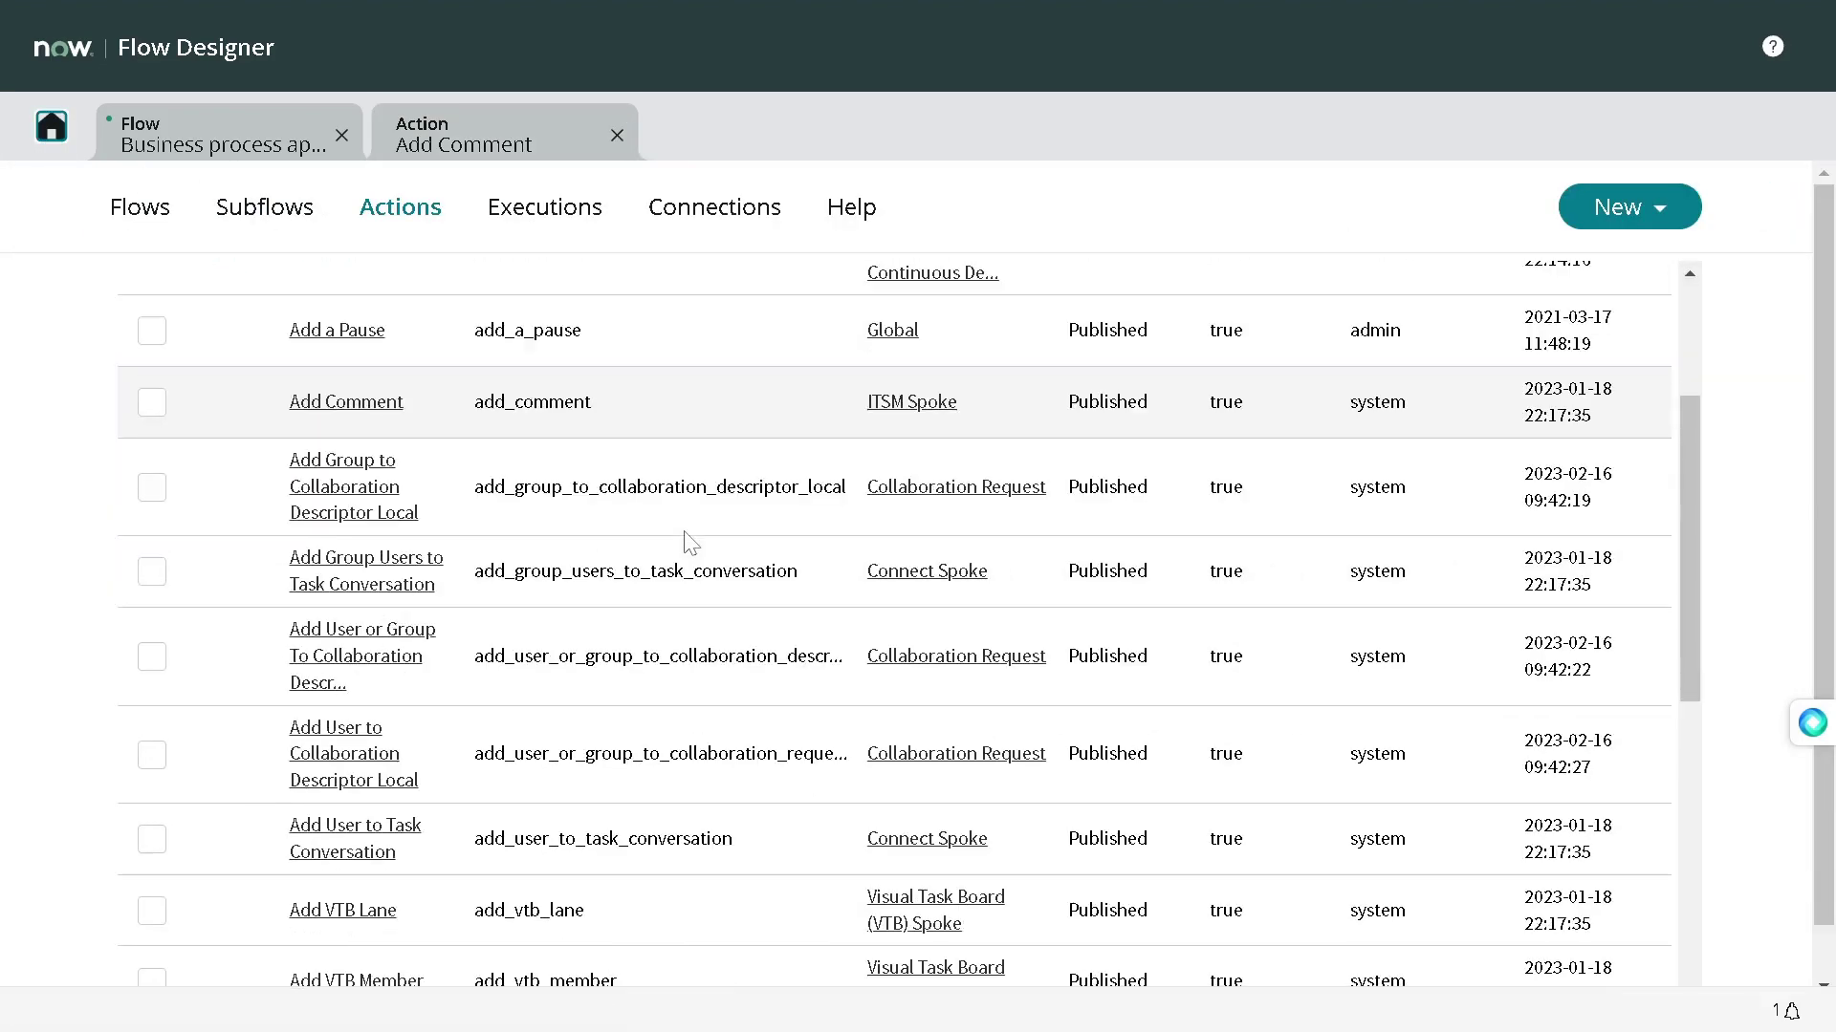
scroll(690, 543, up, 2)
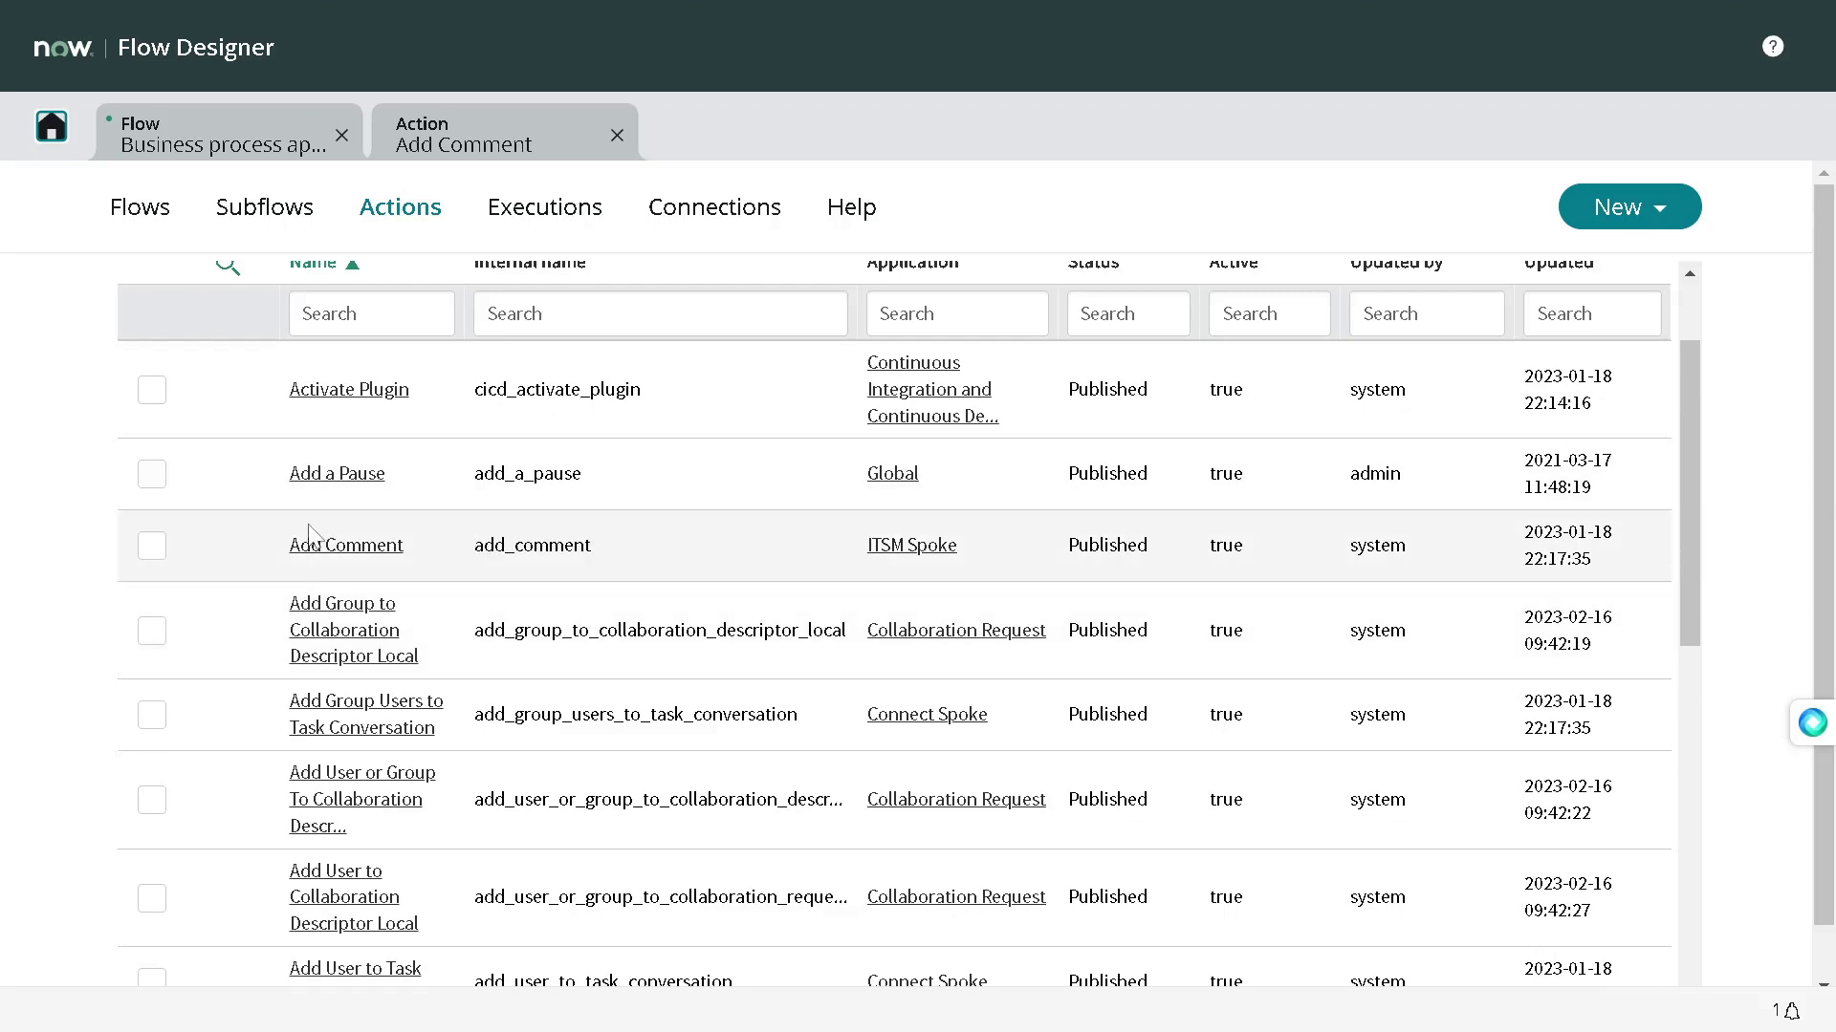
click(346, 476)
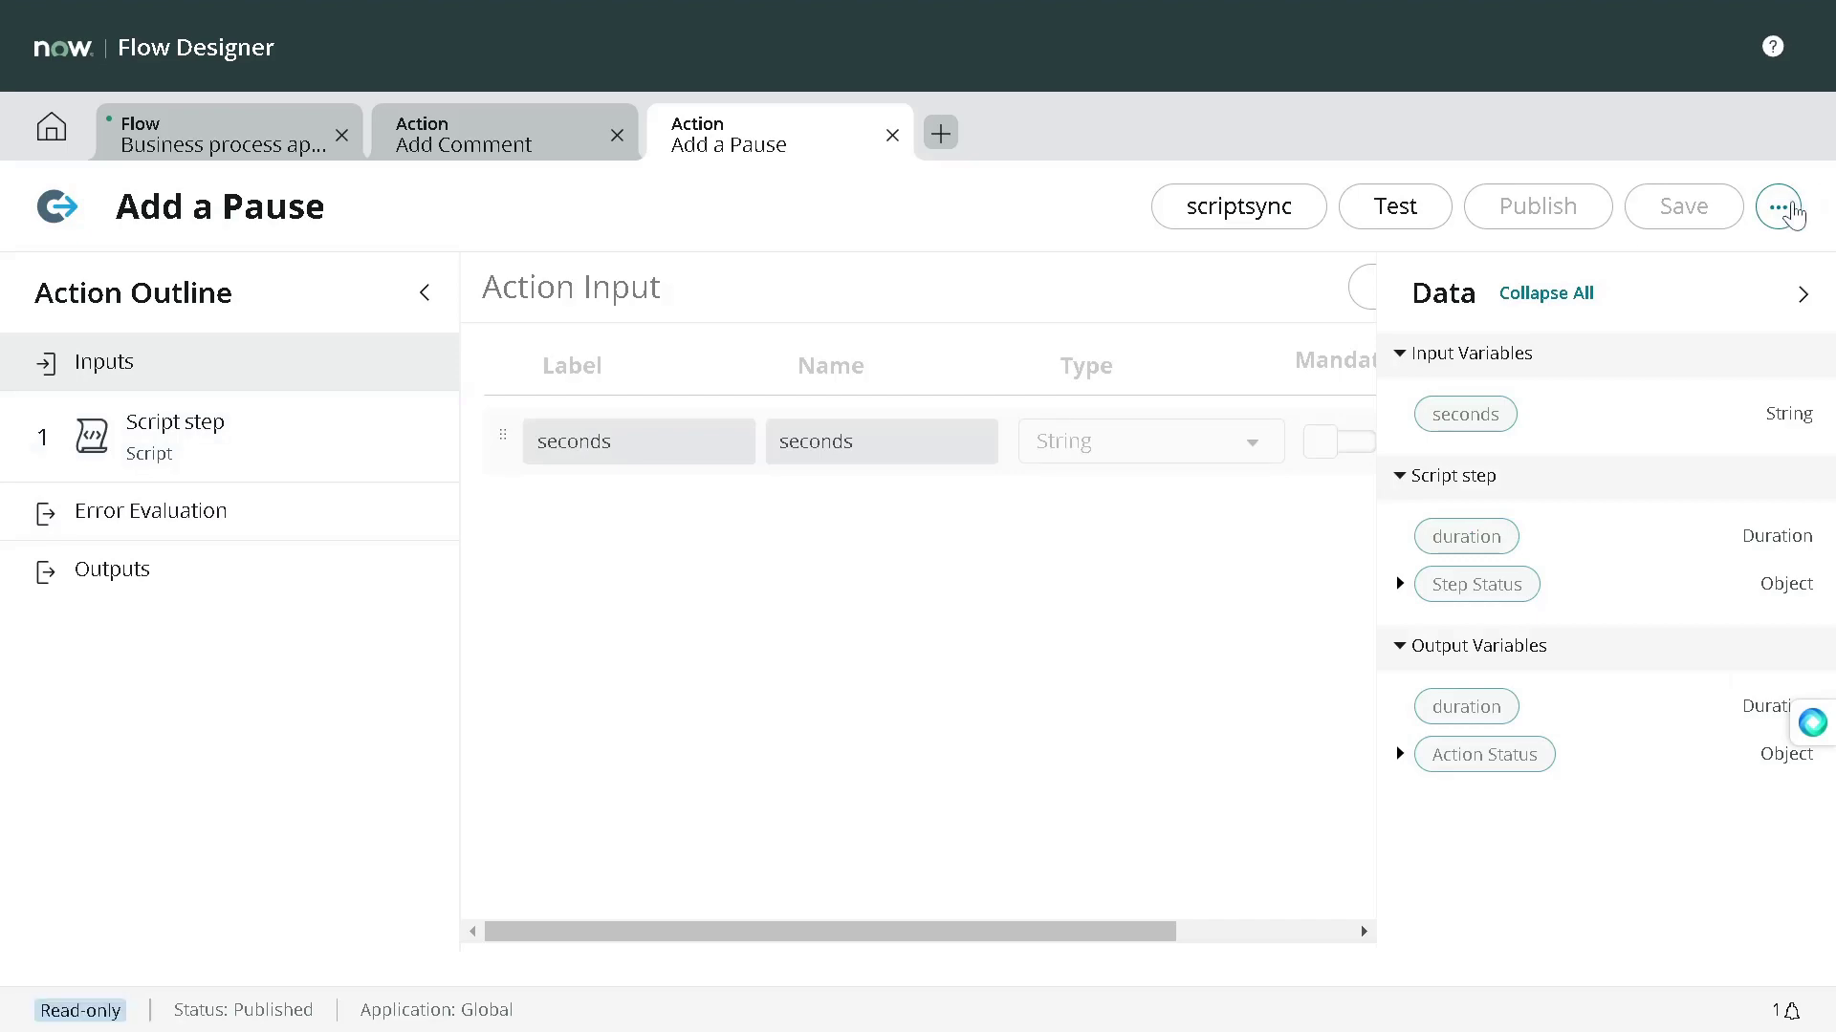
click(1778, 207)
click(1633, 314)
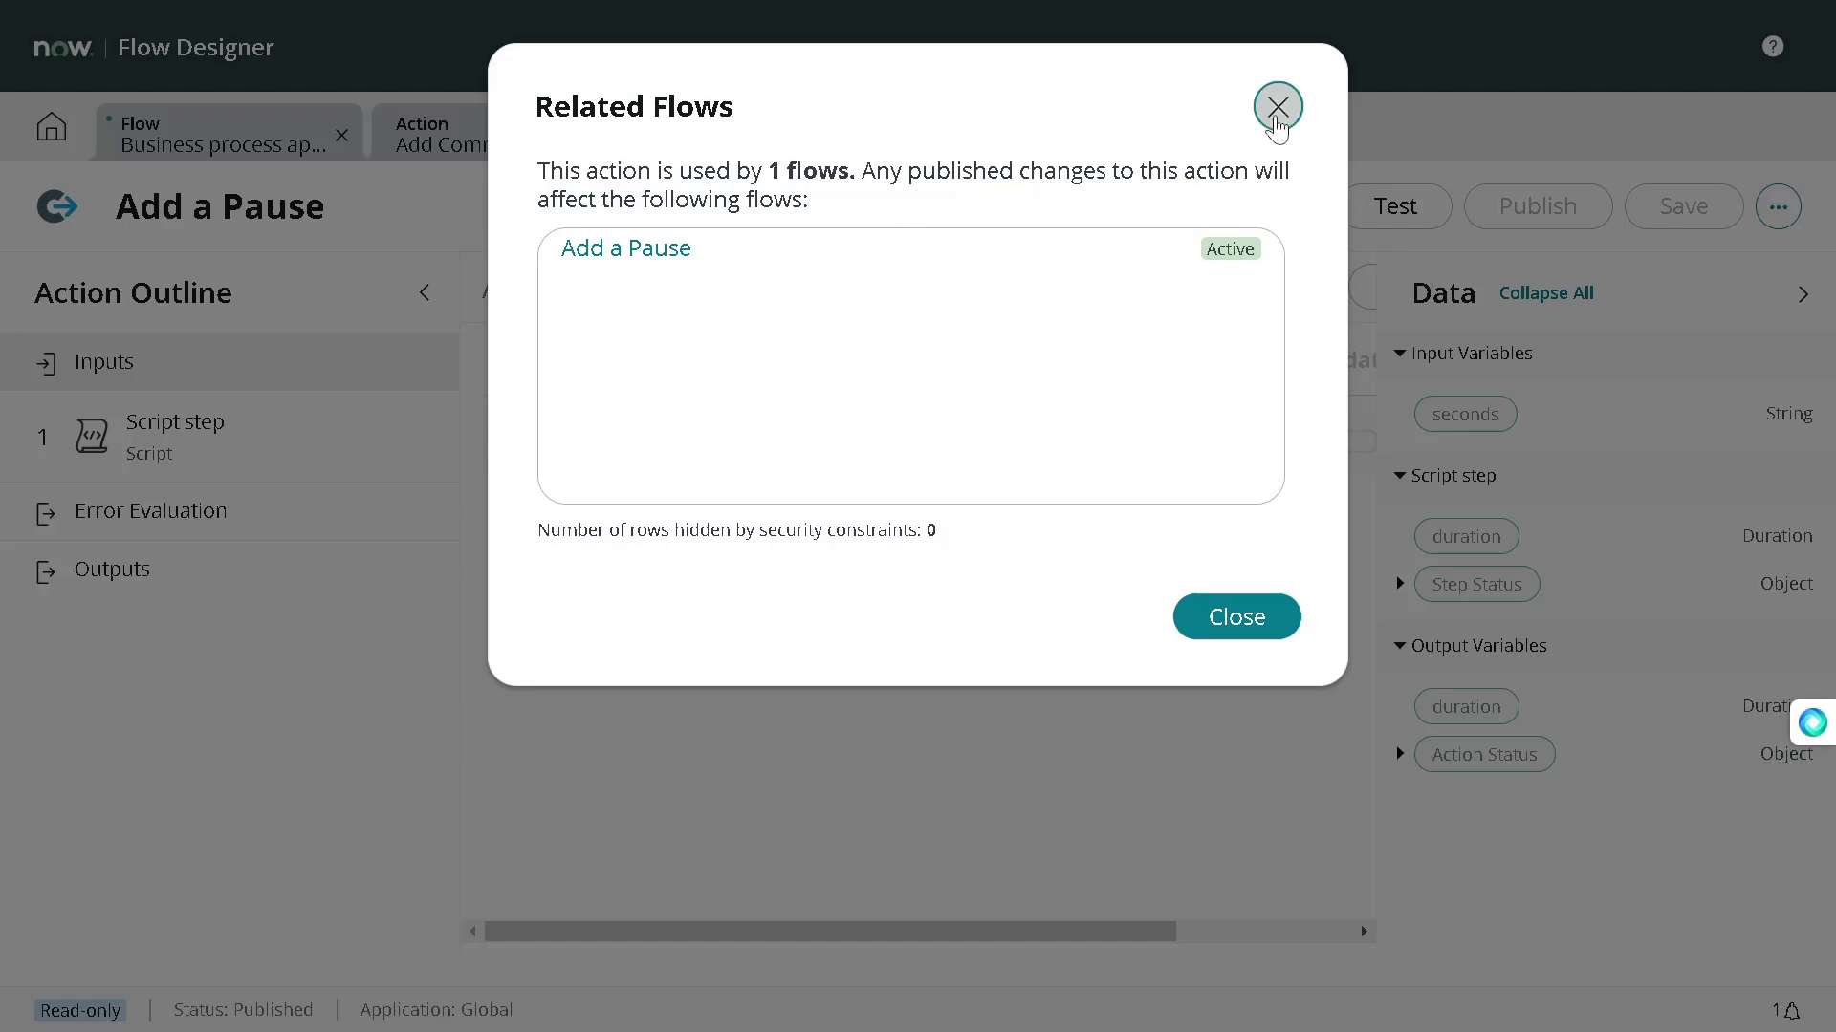
click(1277, 108)
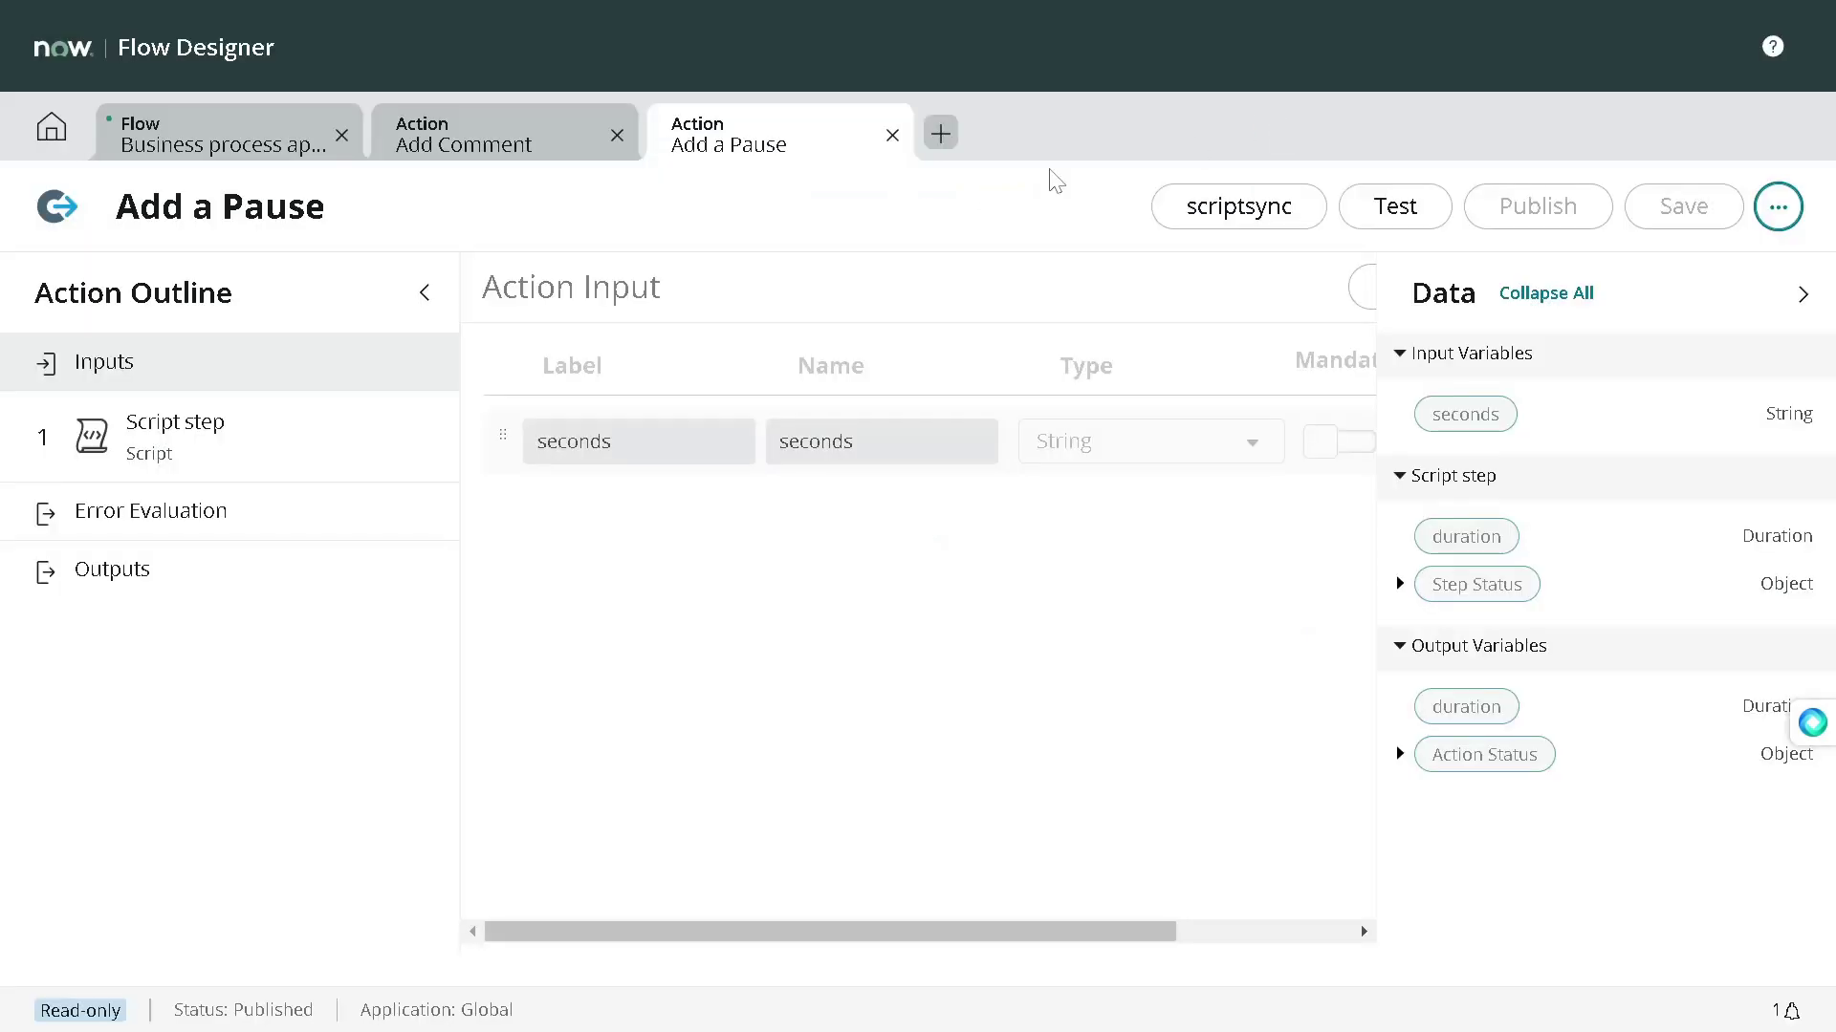
click(271, 151)
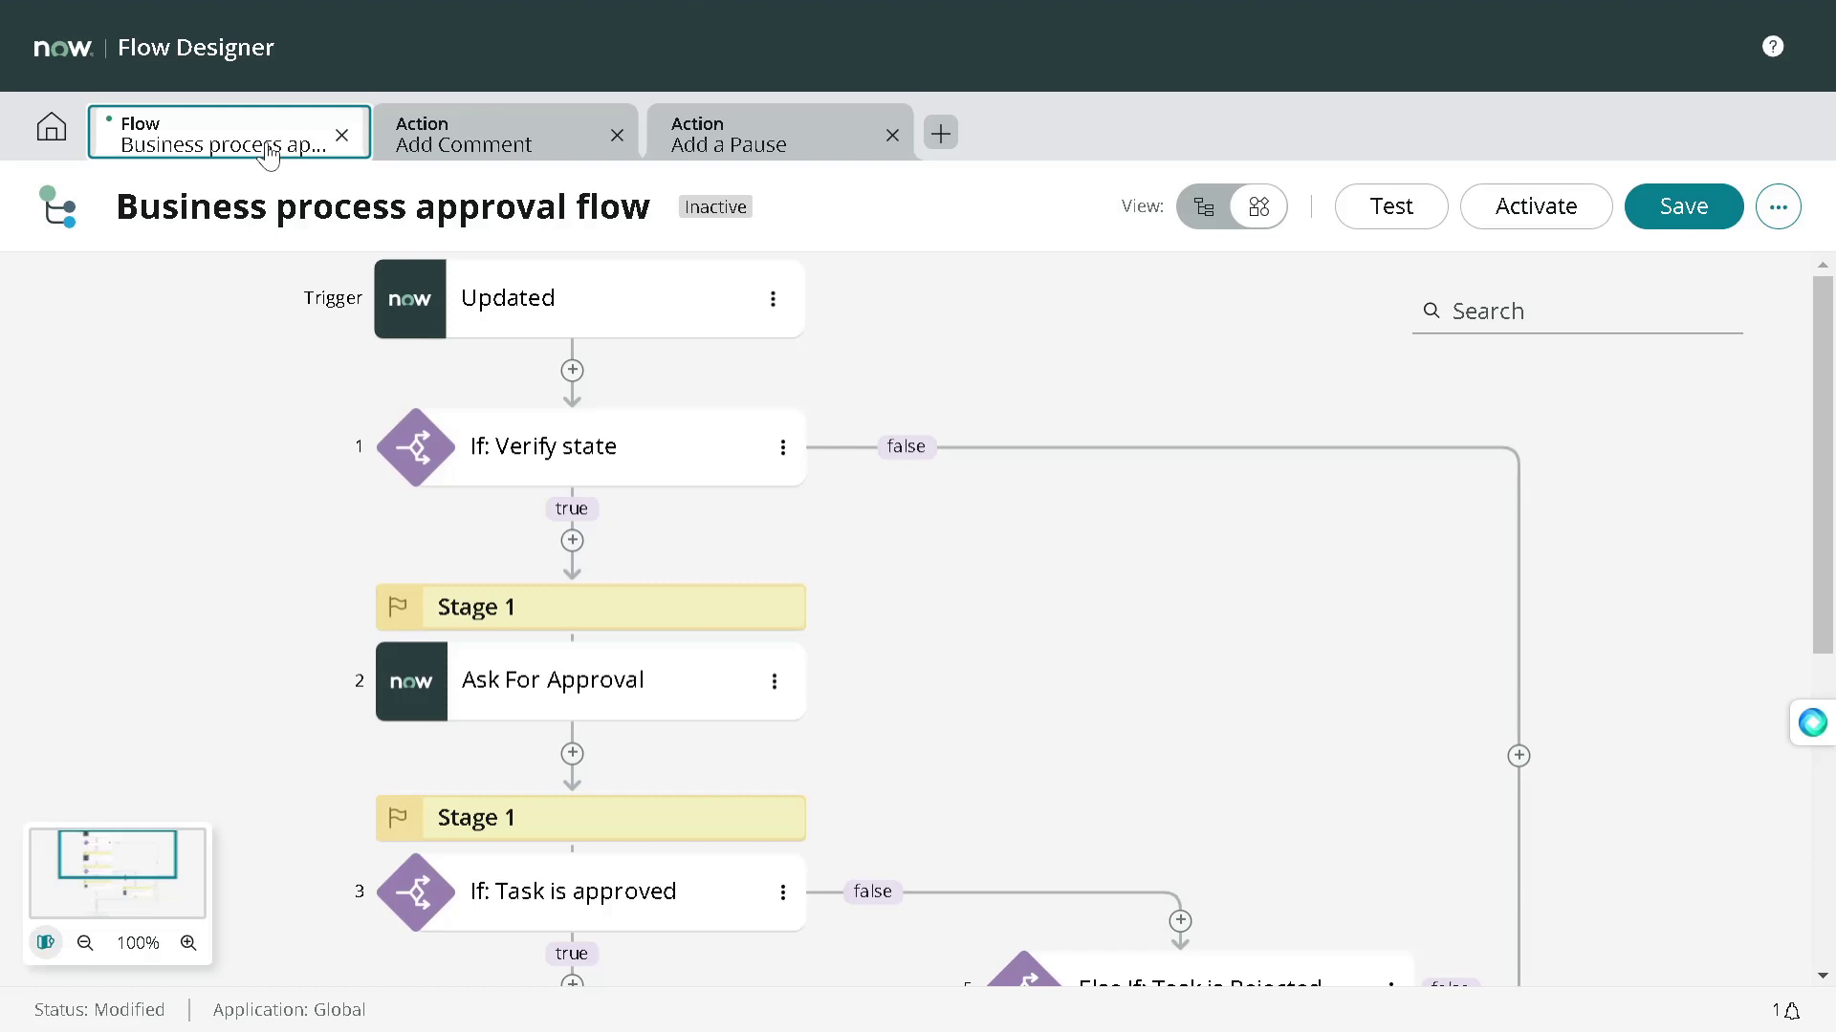
click(48, 127)
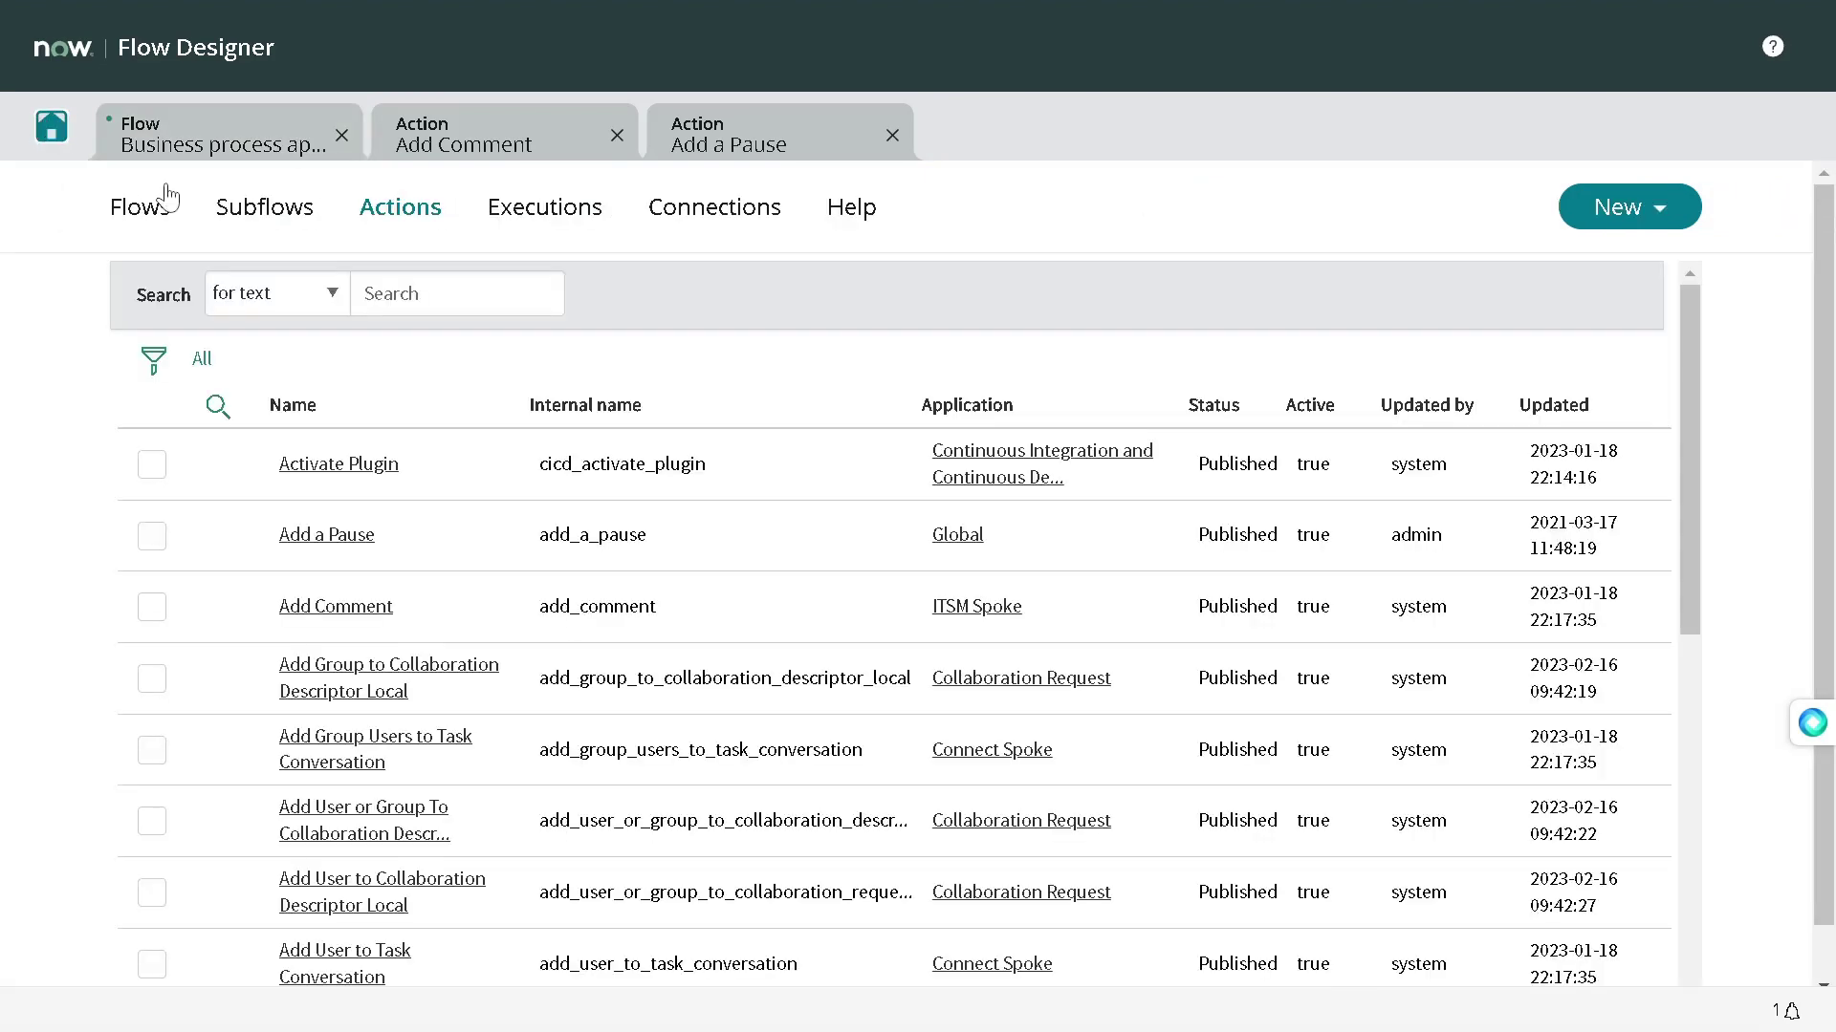
scroll(387, 593, down, 3)
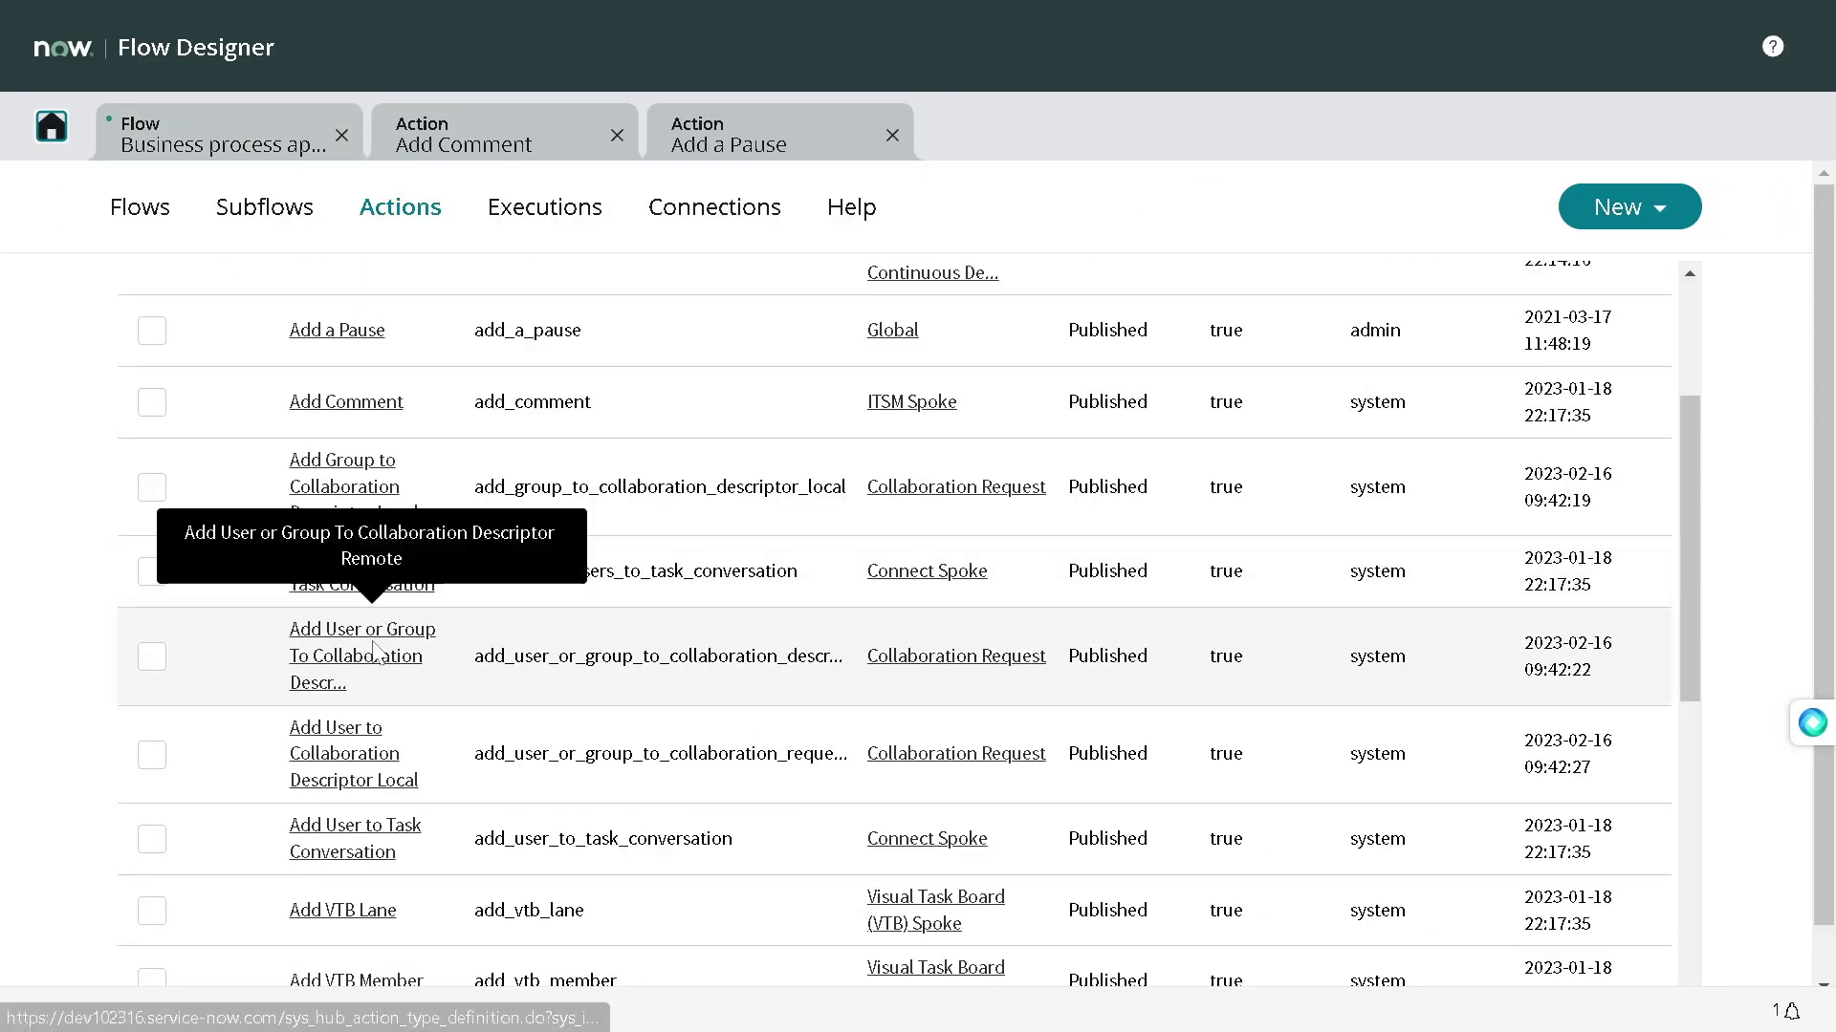
click(375, 656)
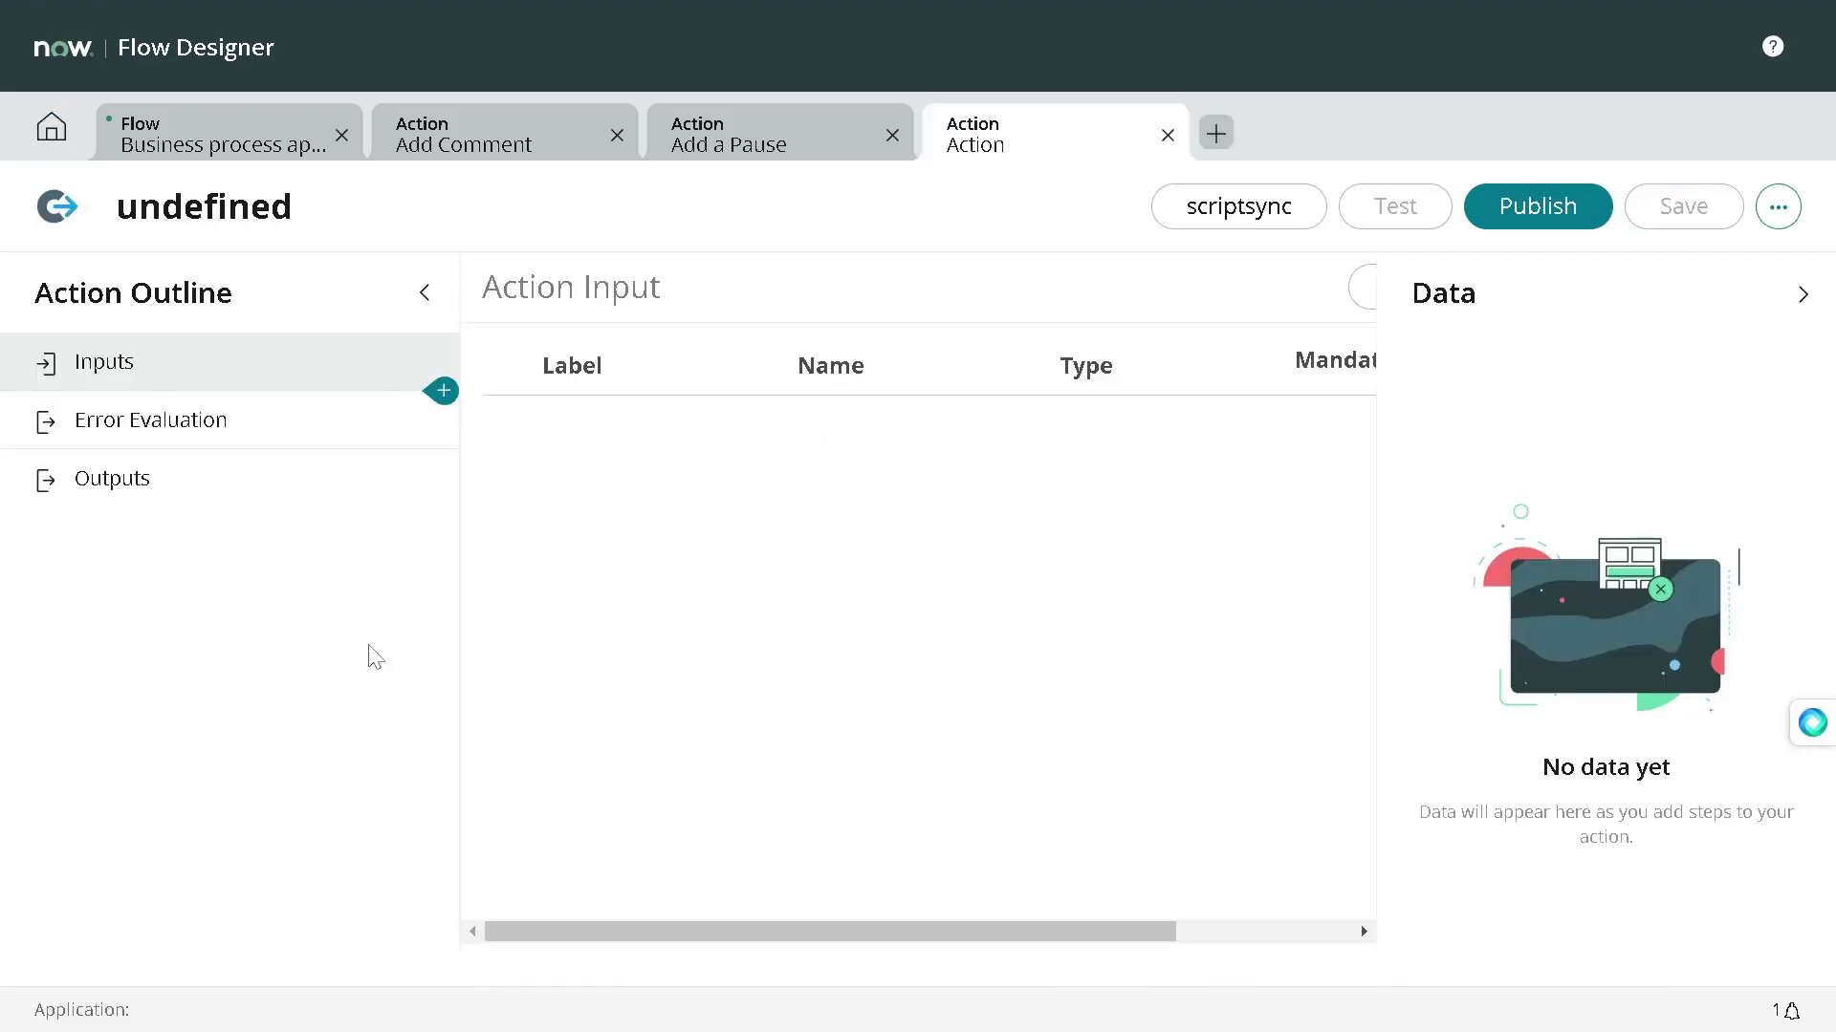
Step: Open the Default SLA flow from the flows list and review its actions and stages
click(55, 130)
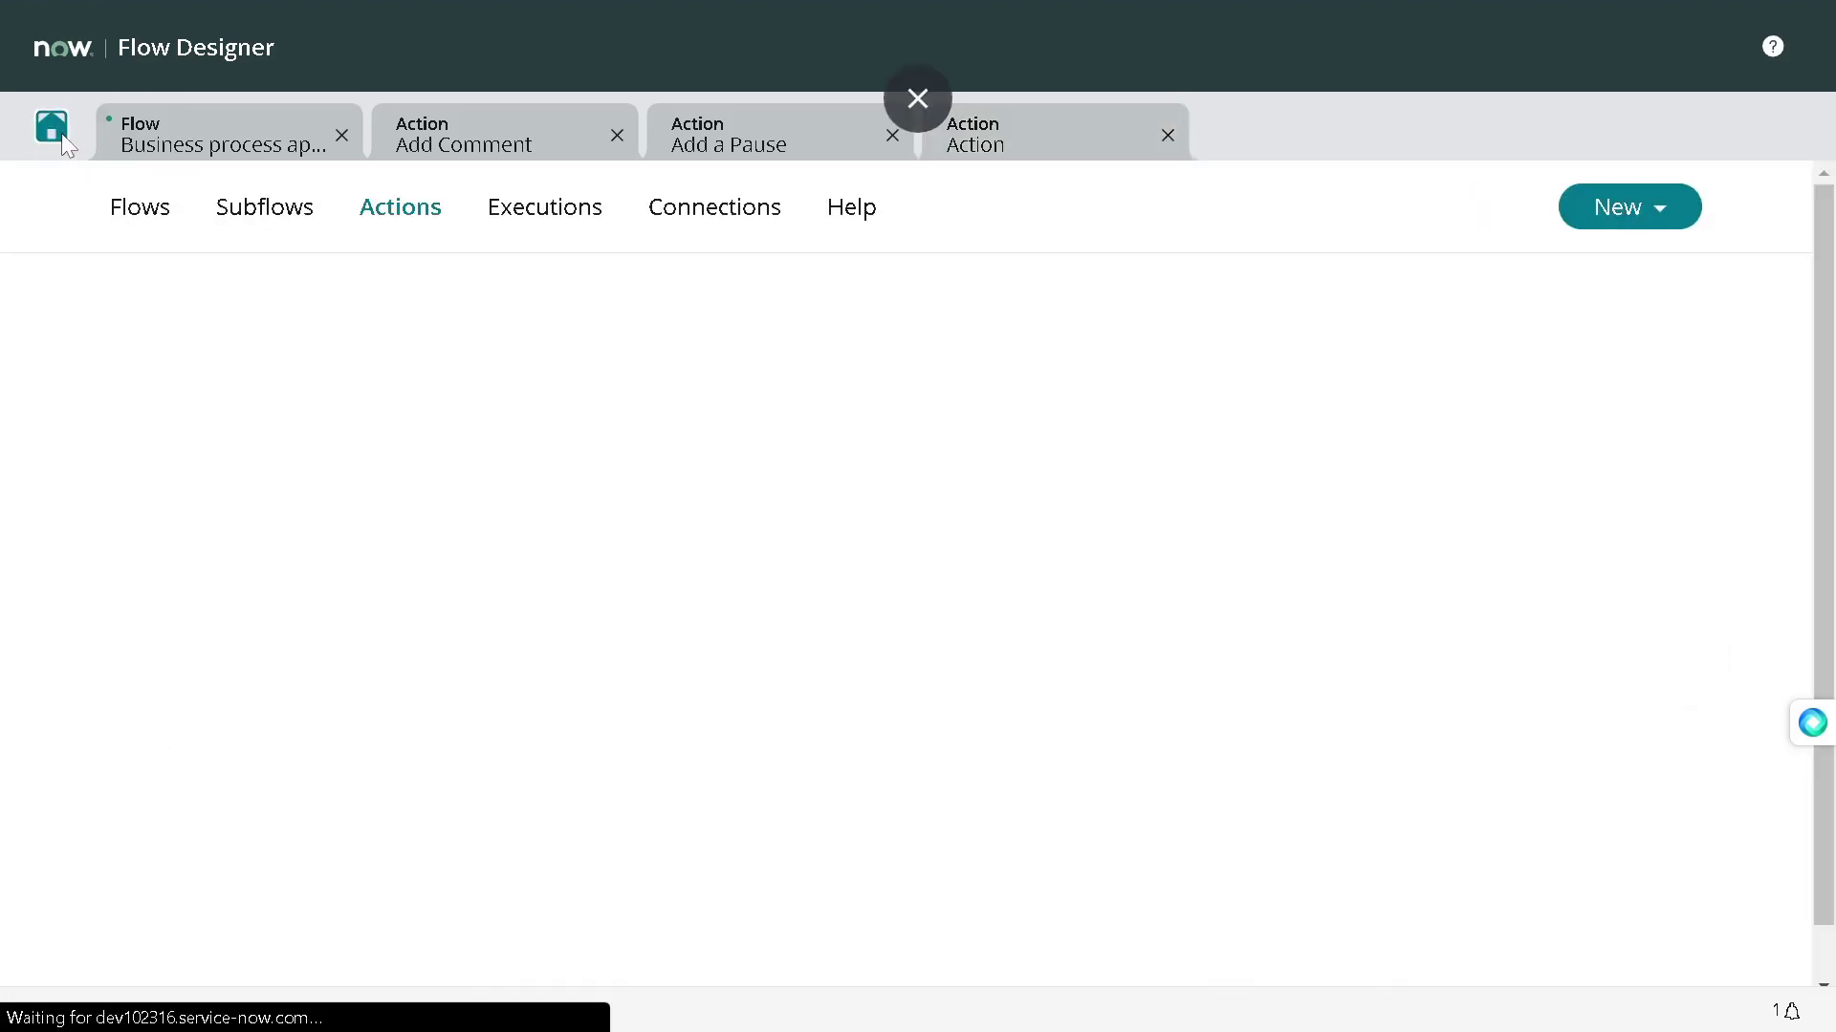
click(151, 210)
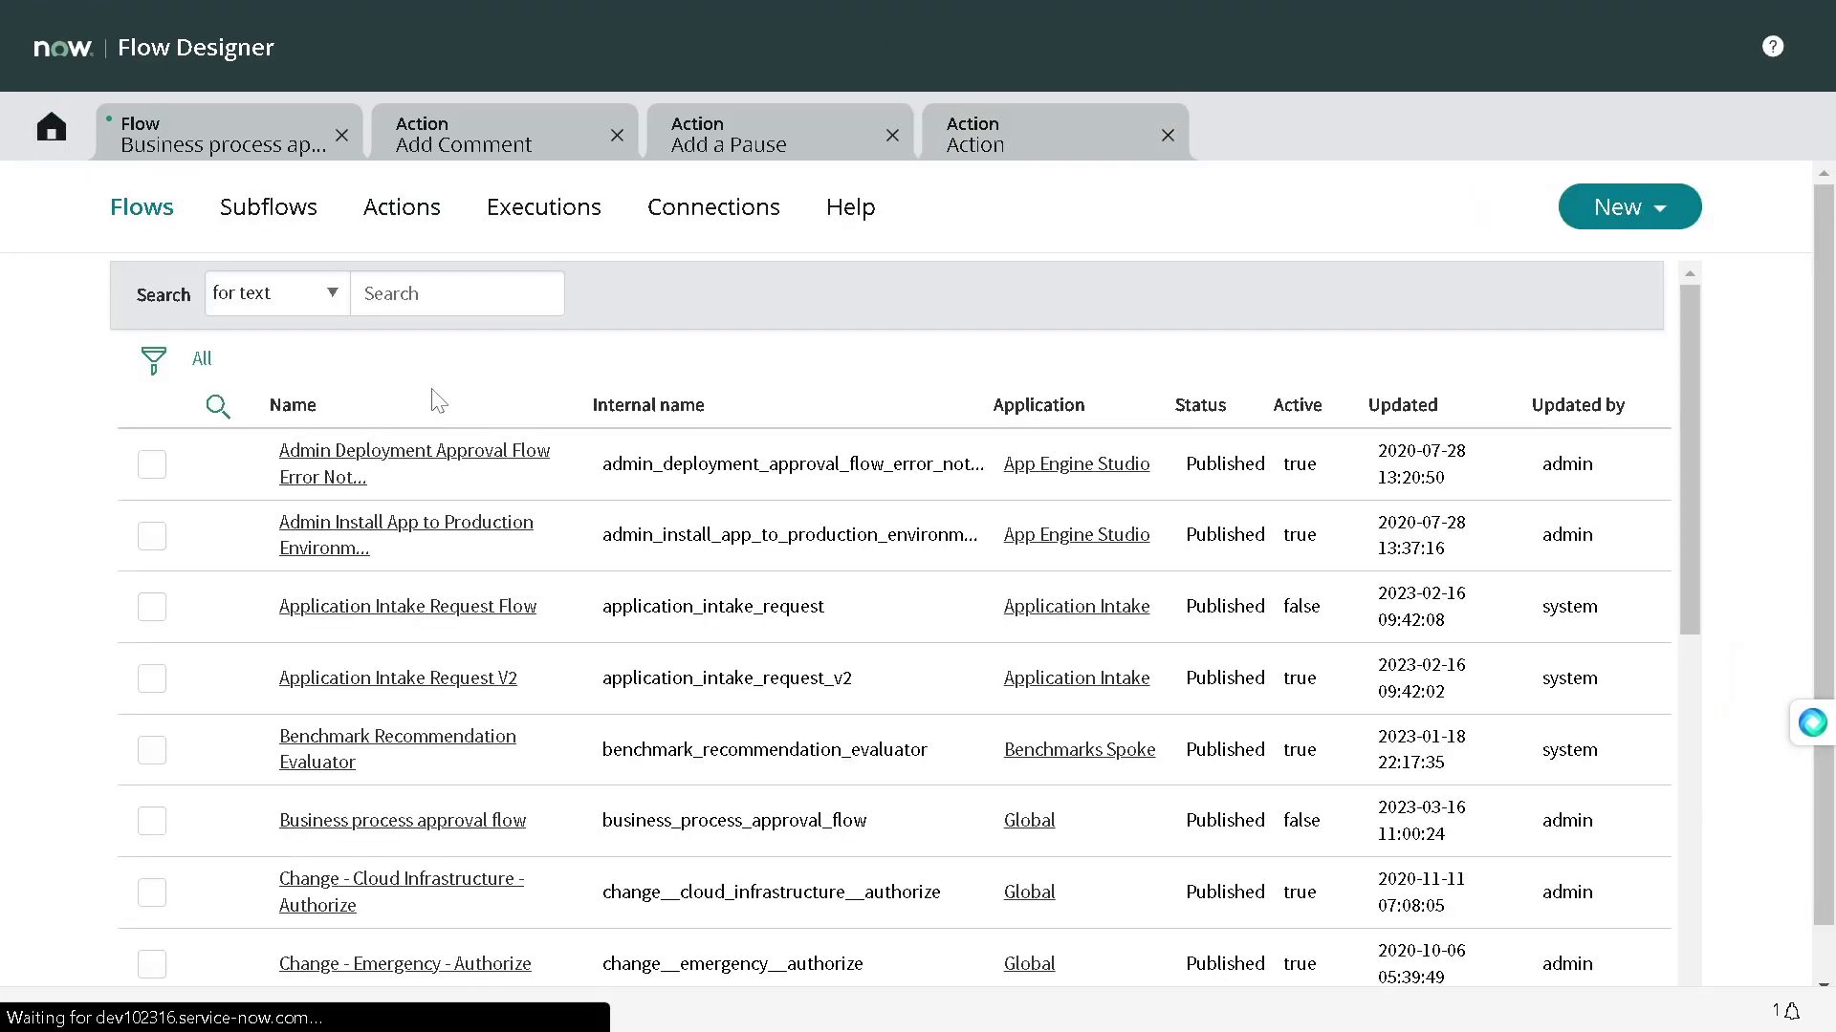
scroll(459, 405, down, 9)
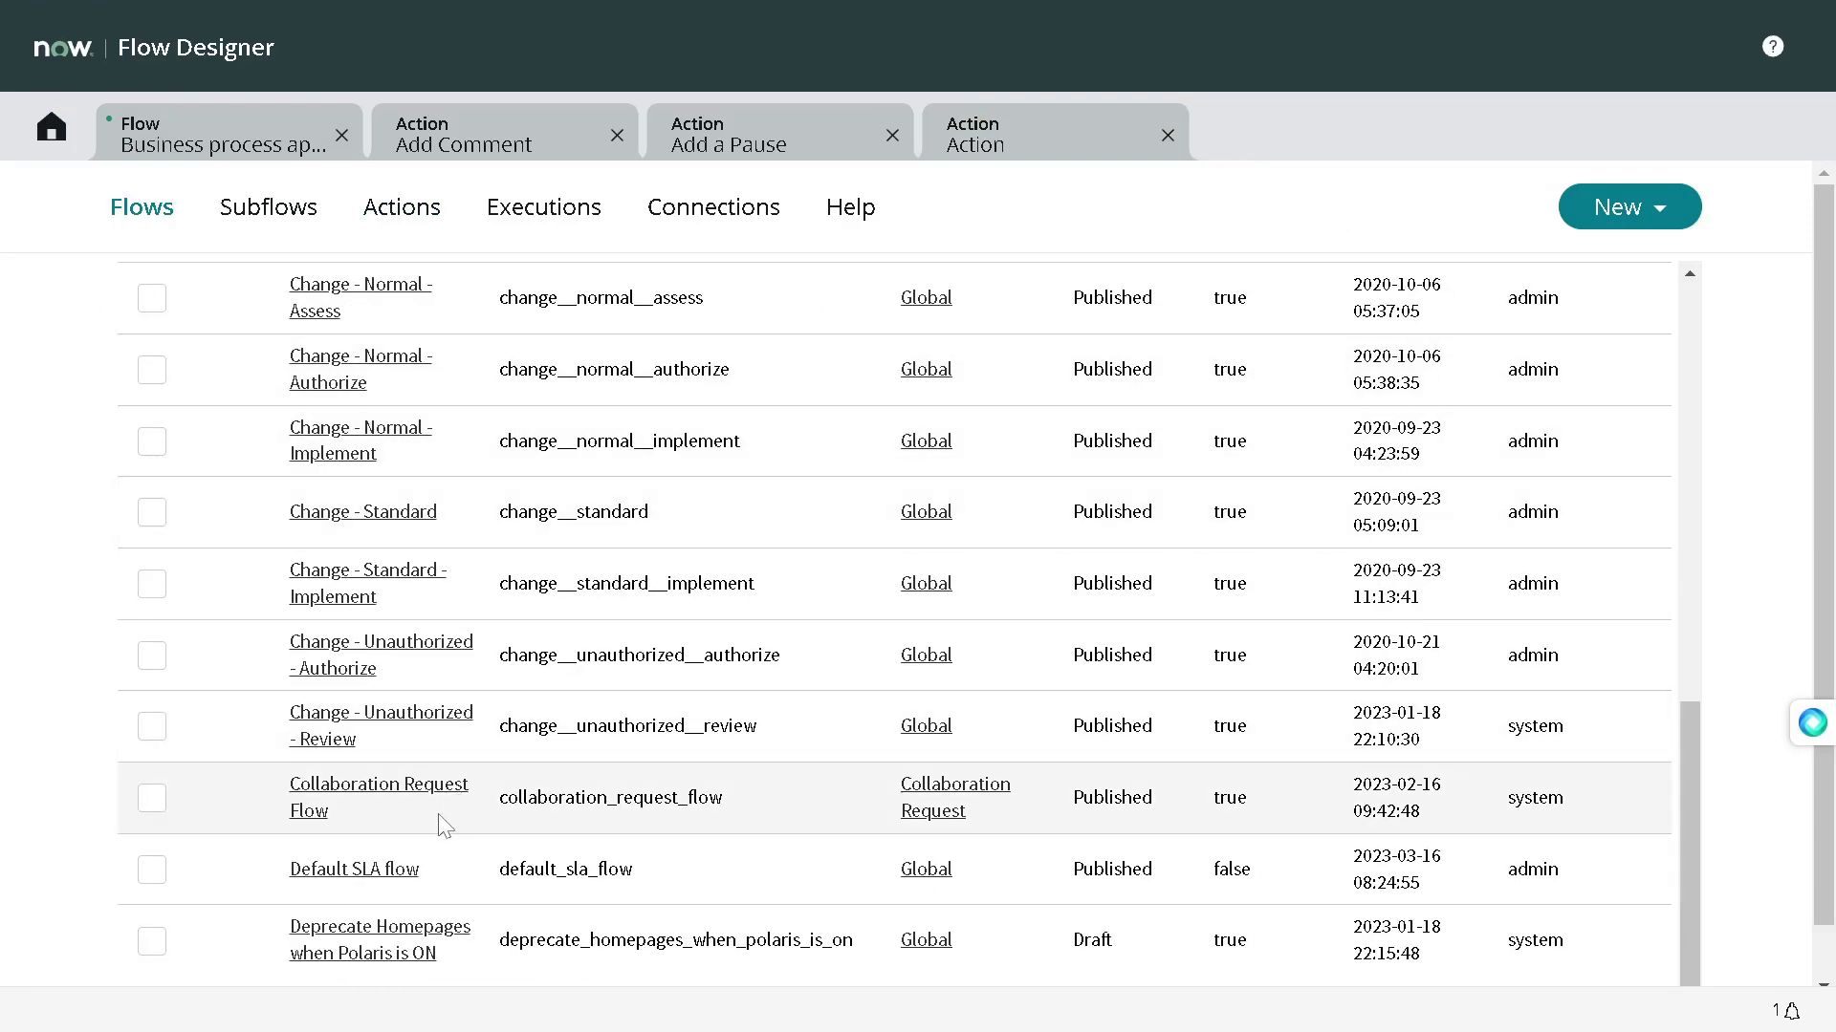
scroll(417, 808, down, 1)
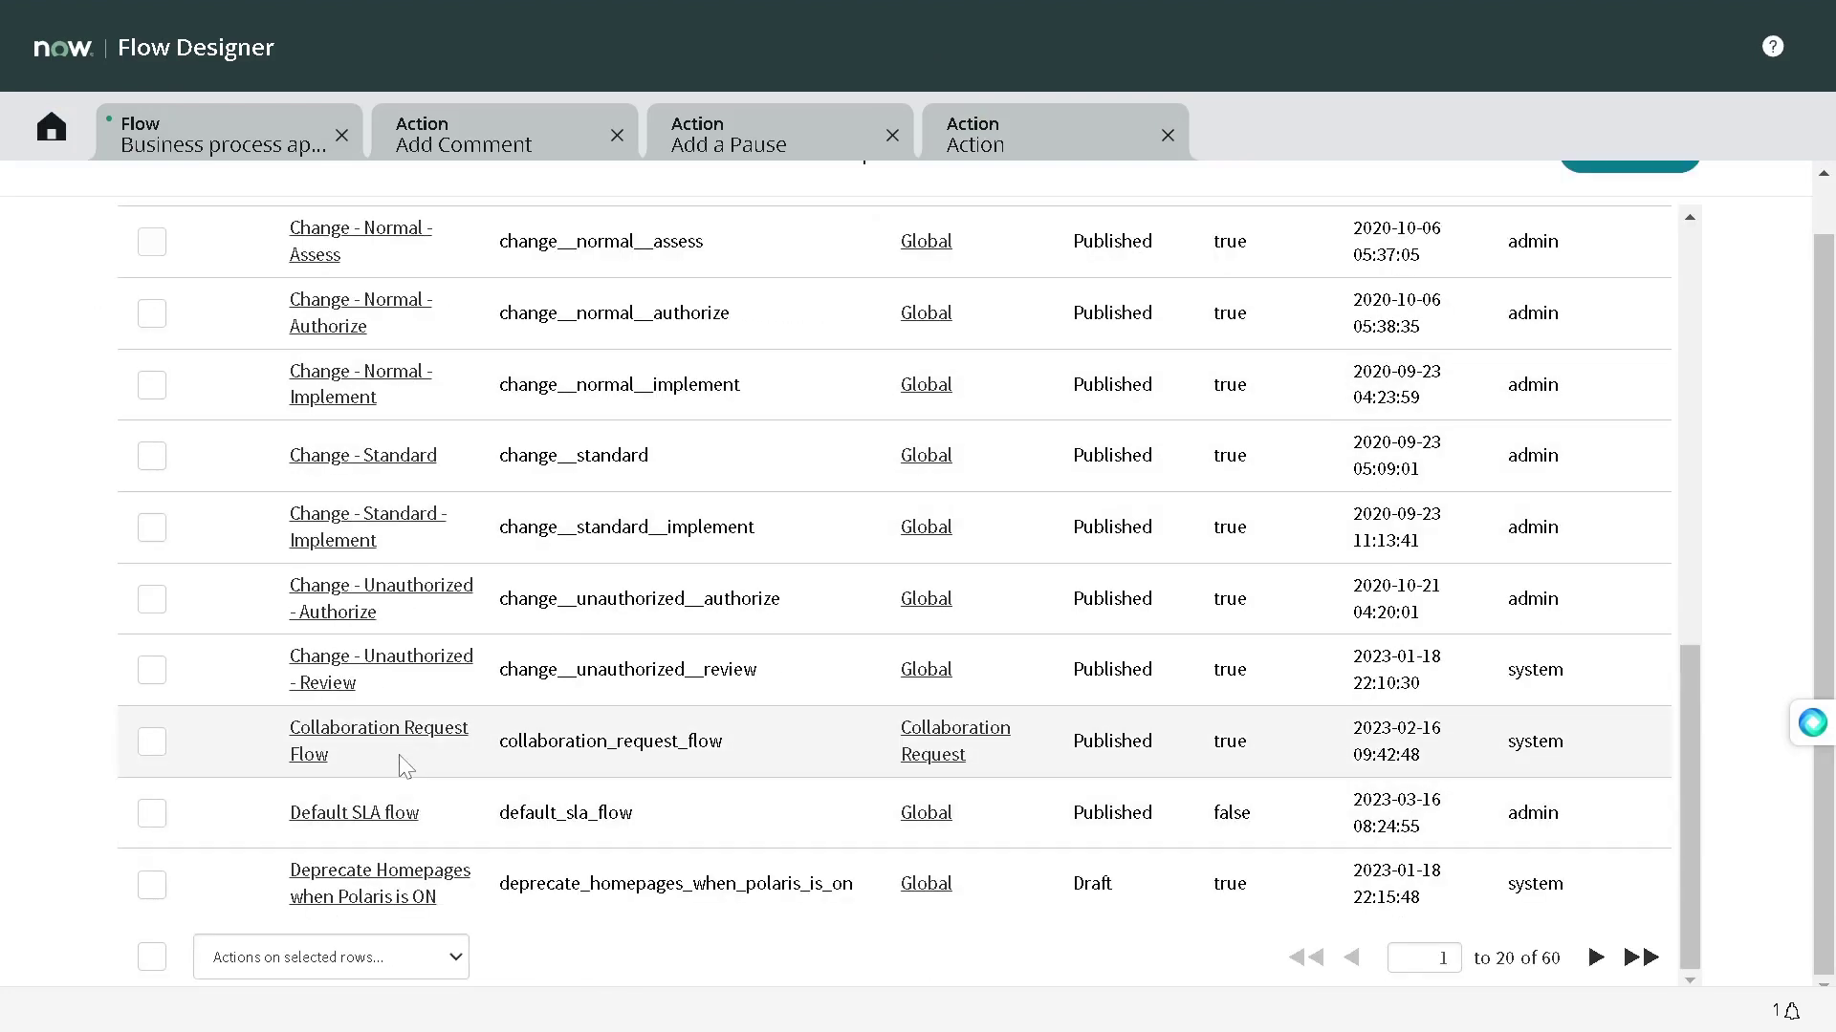
click(394, 813)
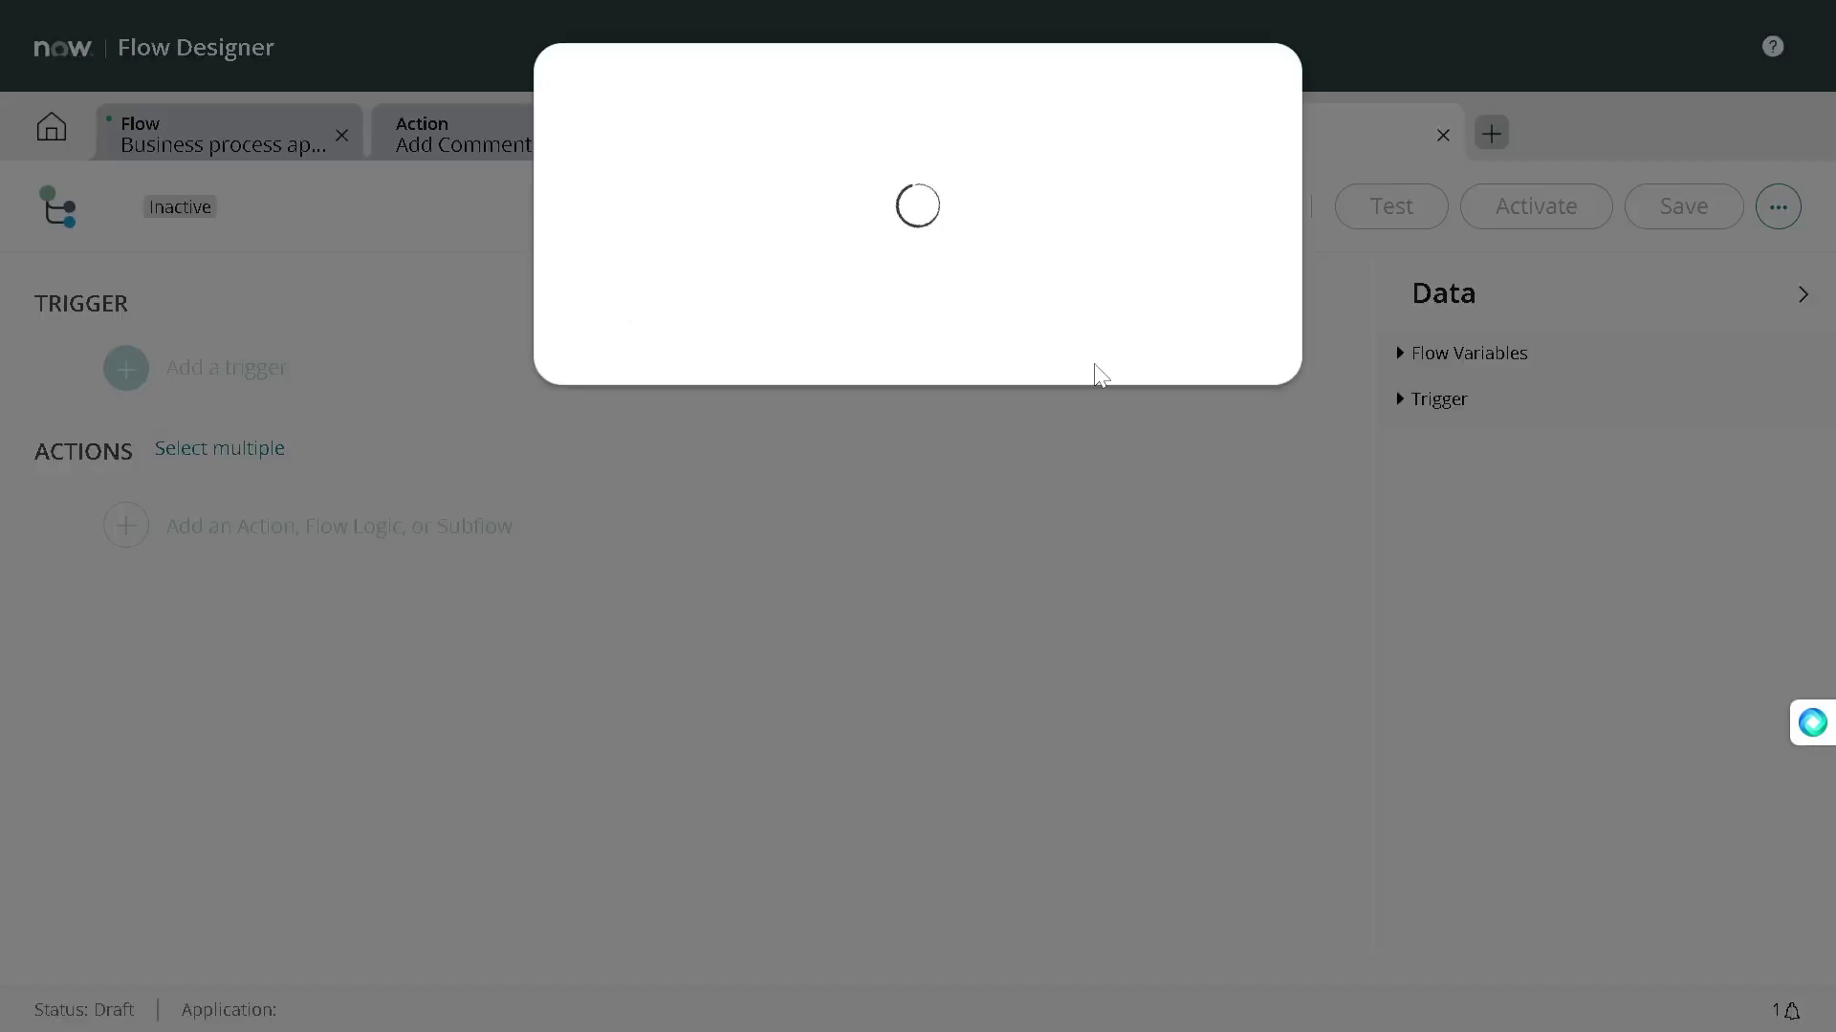
scroll(663, 475, up, 8)
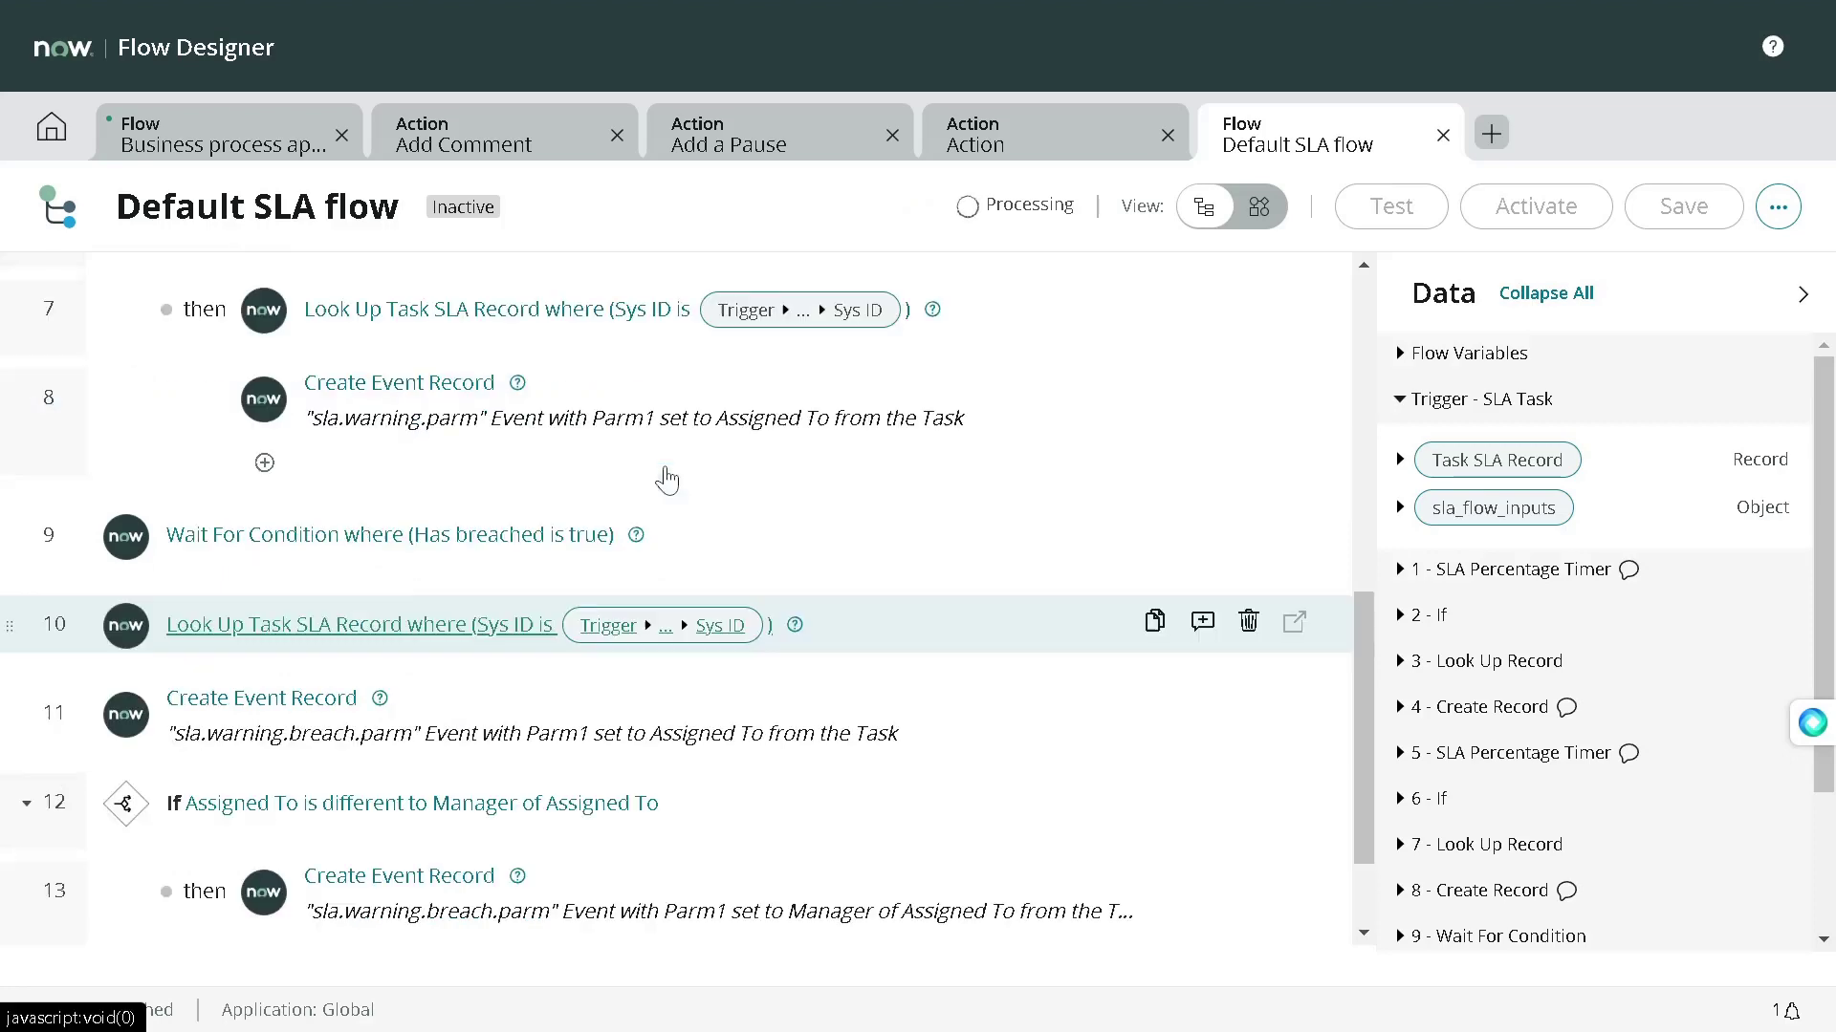
scroll(667, 478, up, 3)
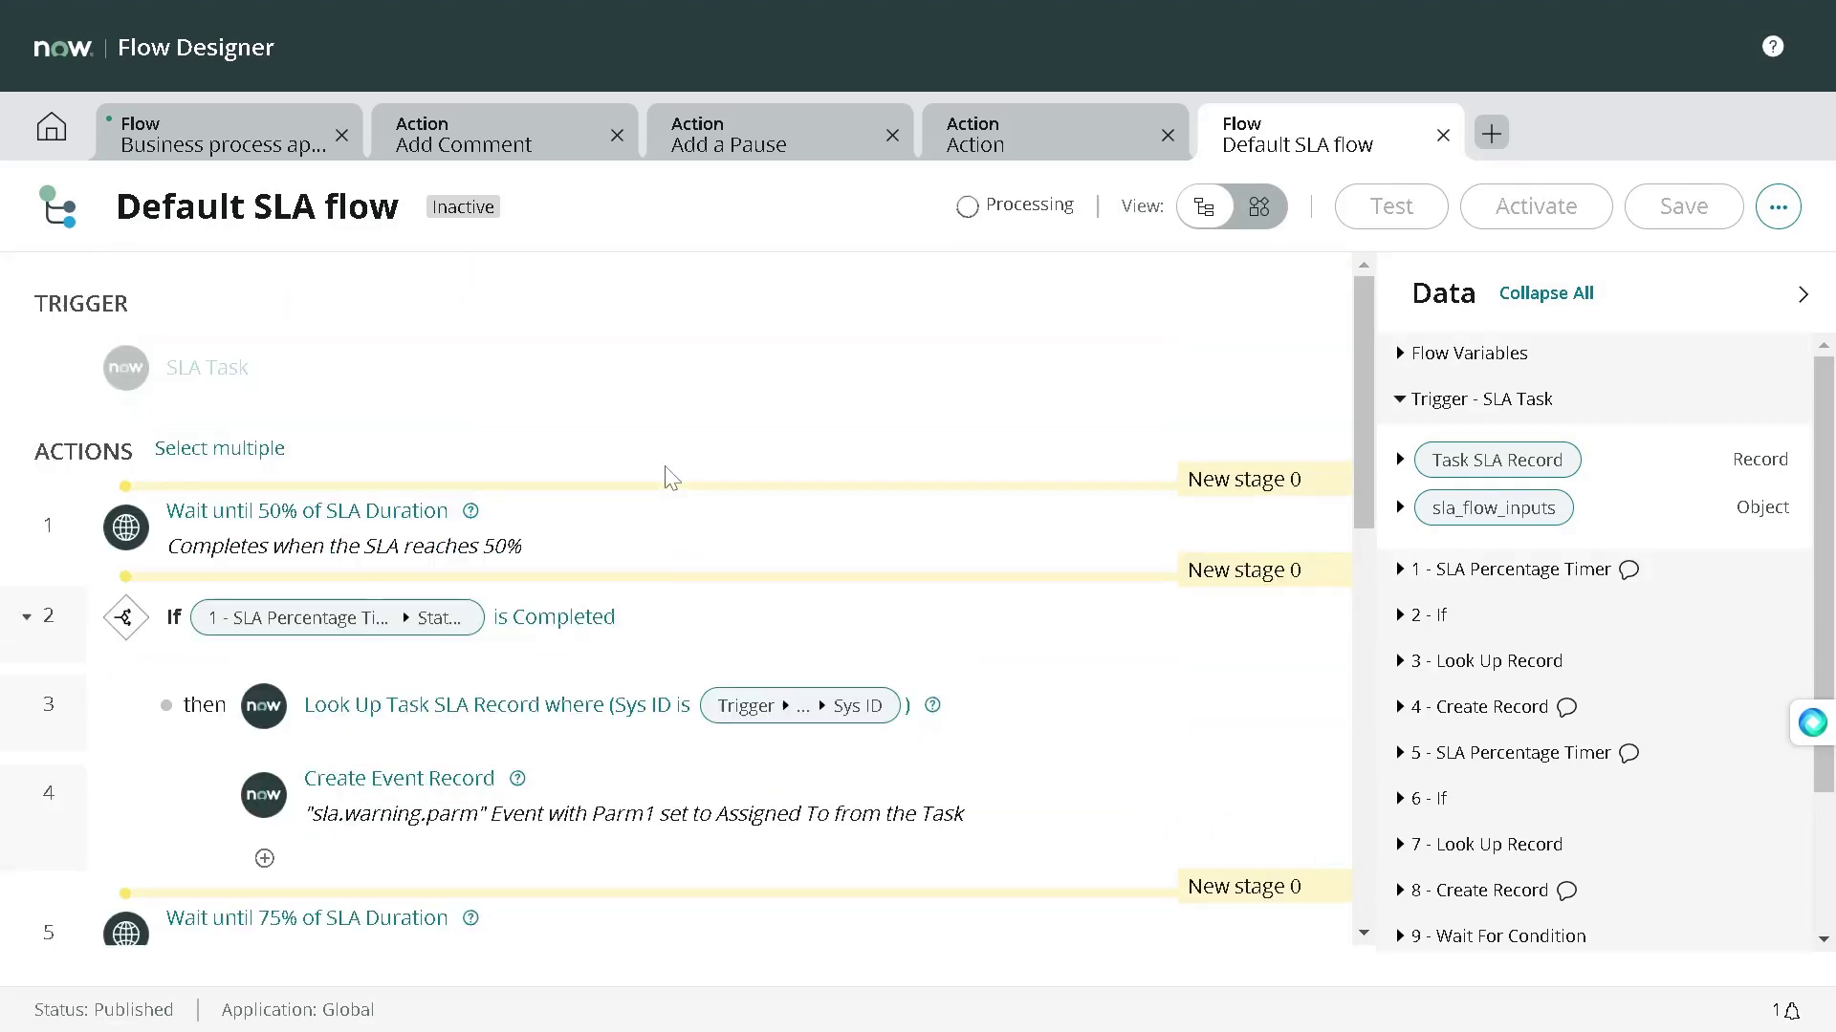
scroll(302, 536, down, 3)
scroll(299, 521, up, 2)
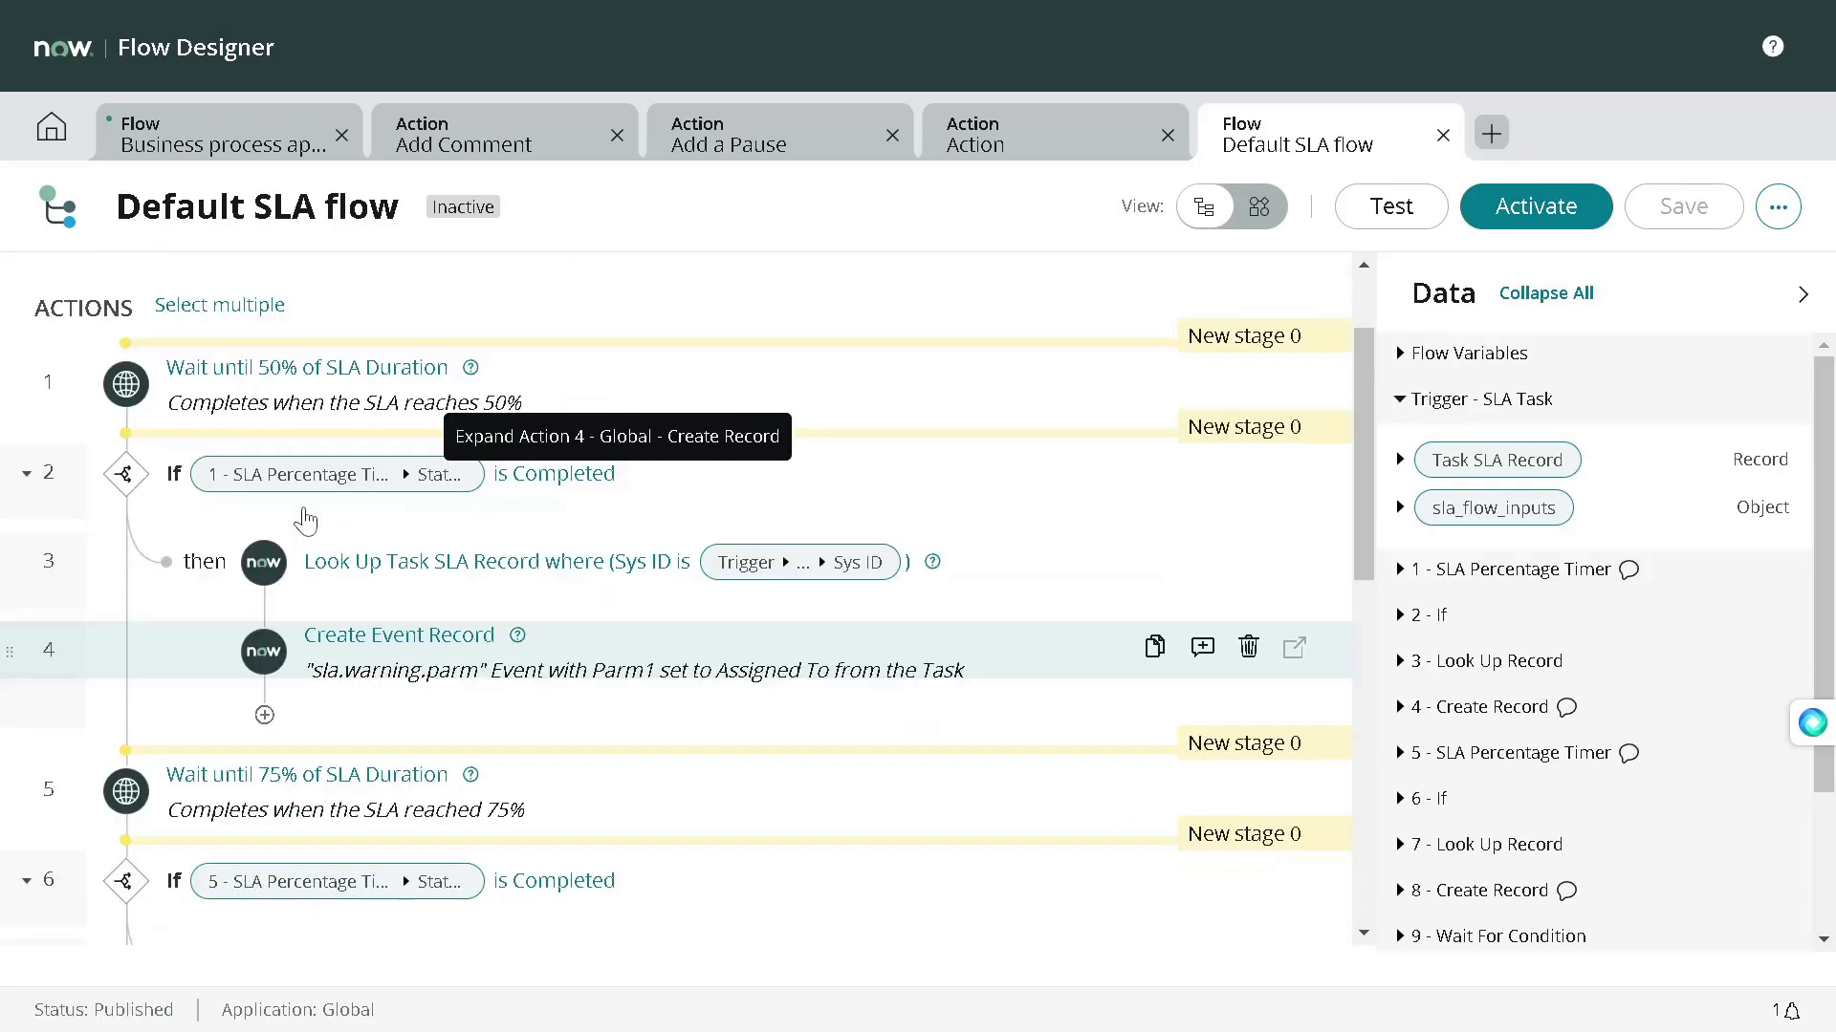
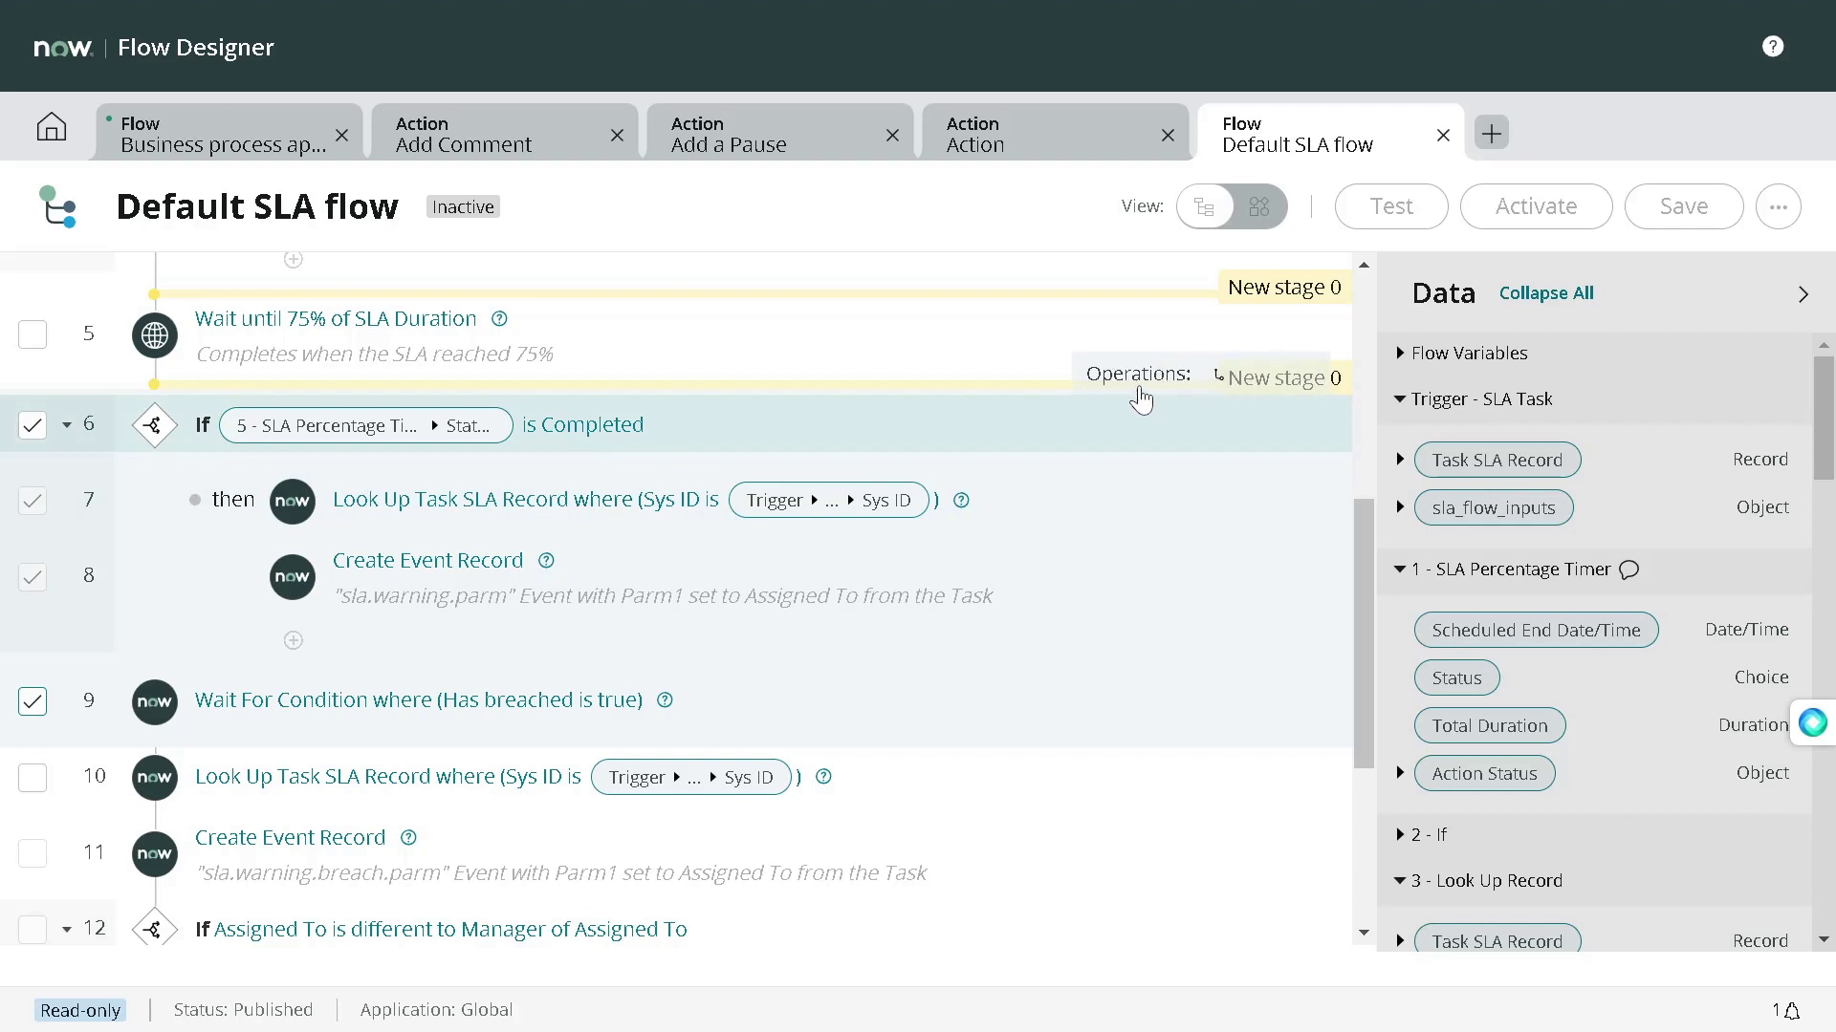
Step: Convert the selected actions 6 to 9 of the Default SLA flow into a subflow named Default SLA Subflow
click(1130, 413)
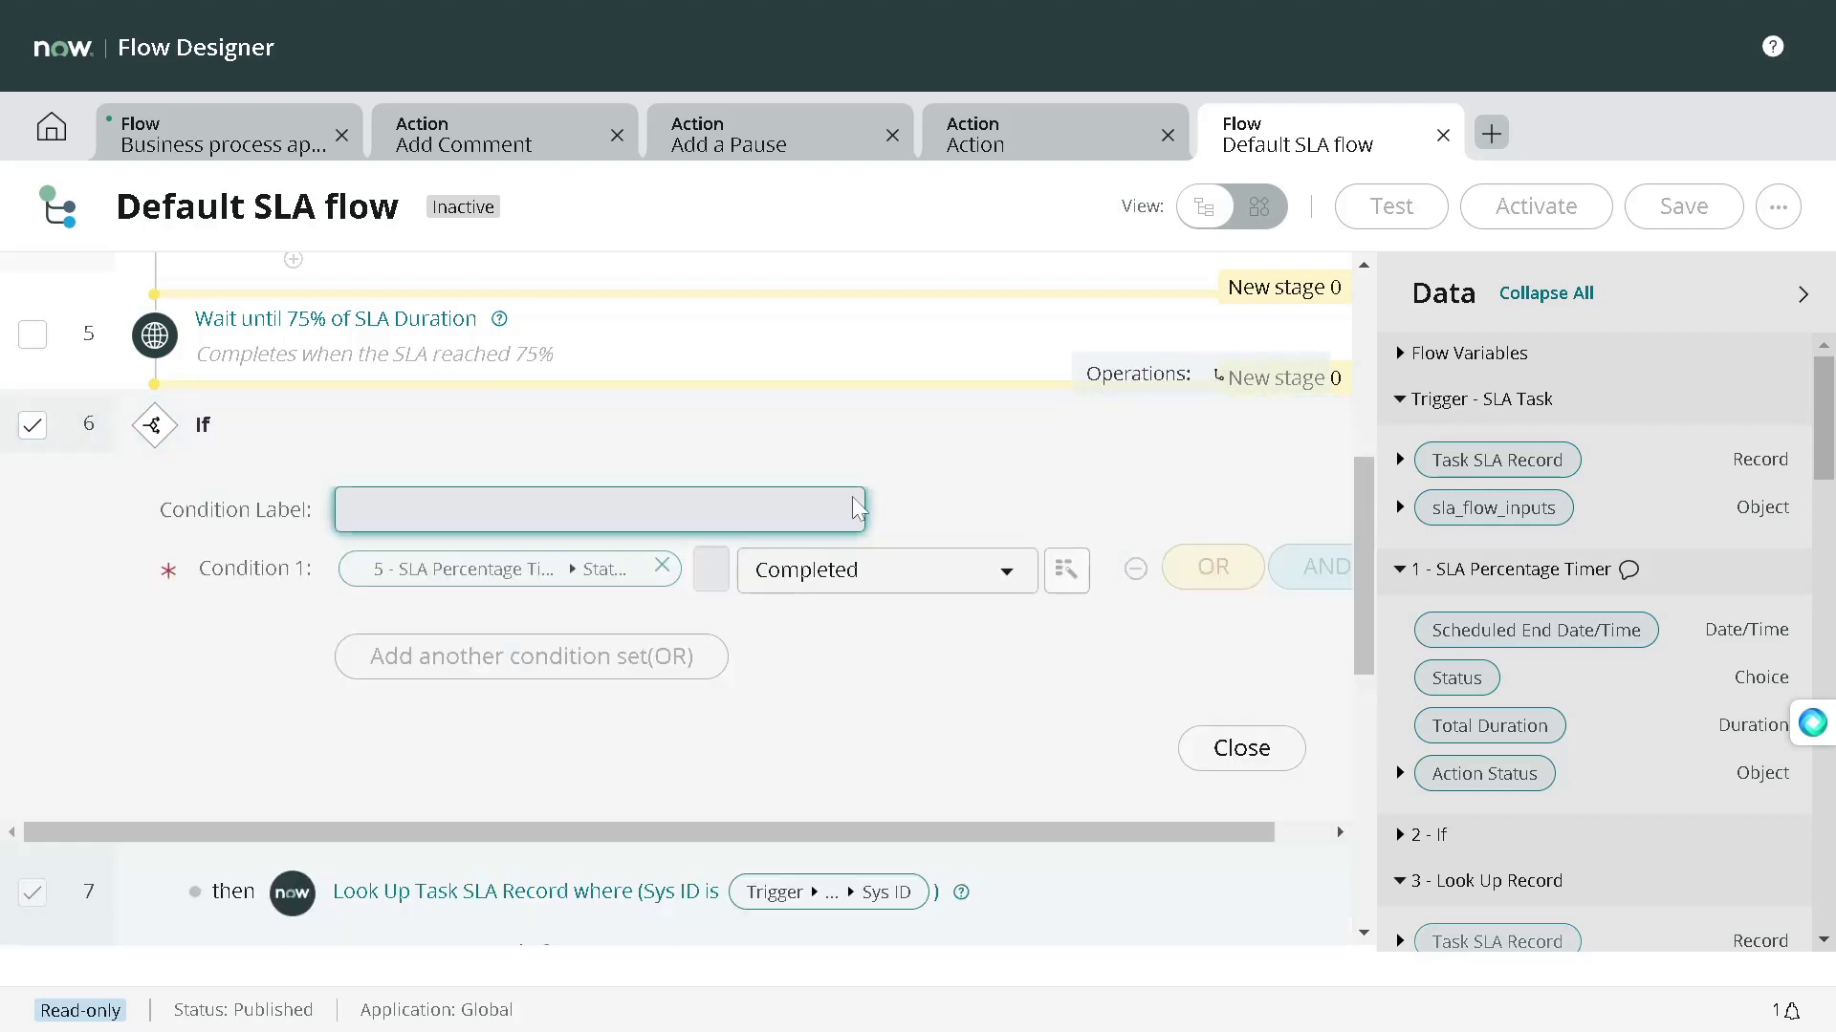
click(1241, 748)
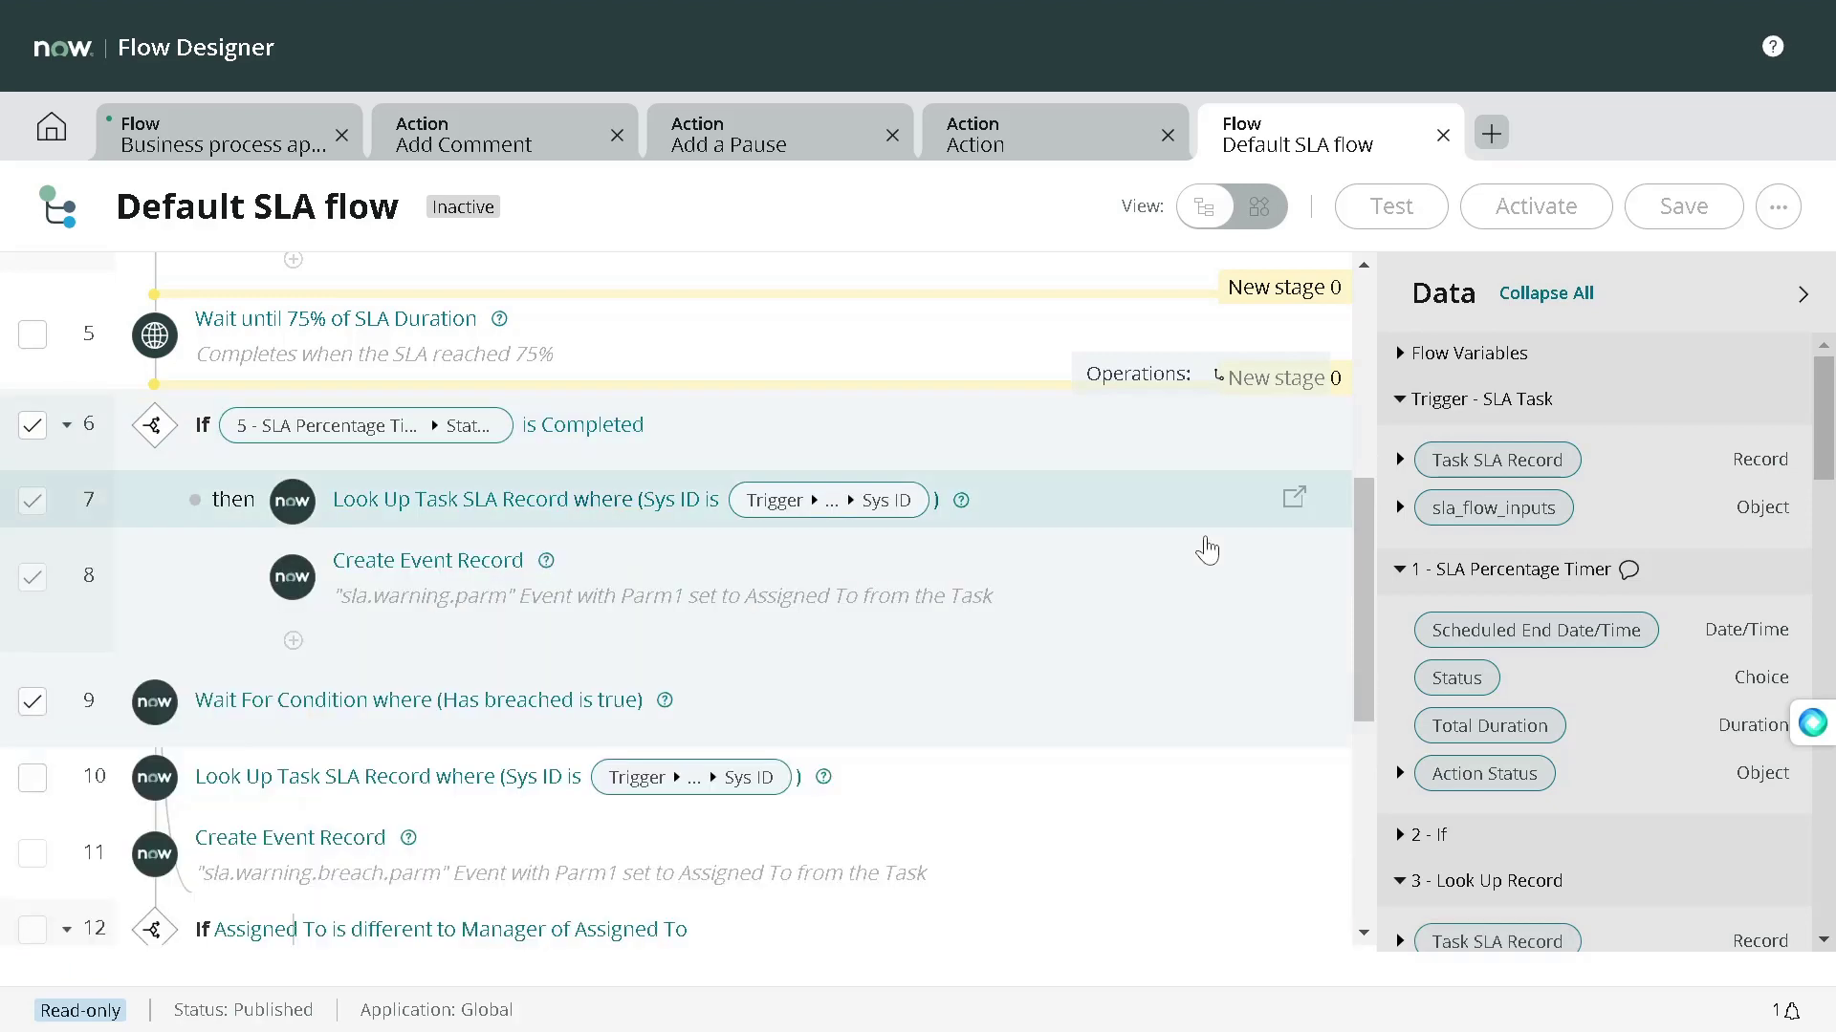
click(1222, 375)
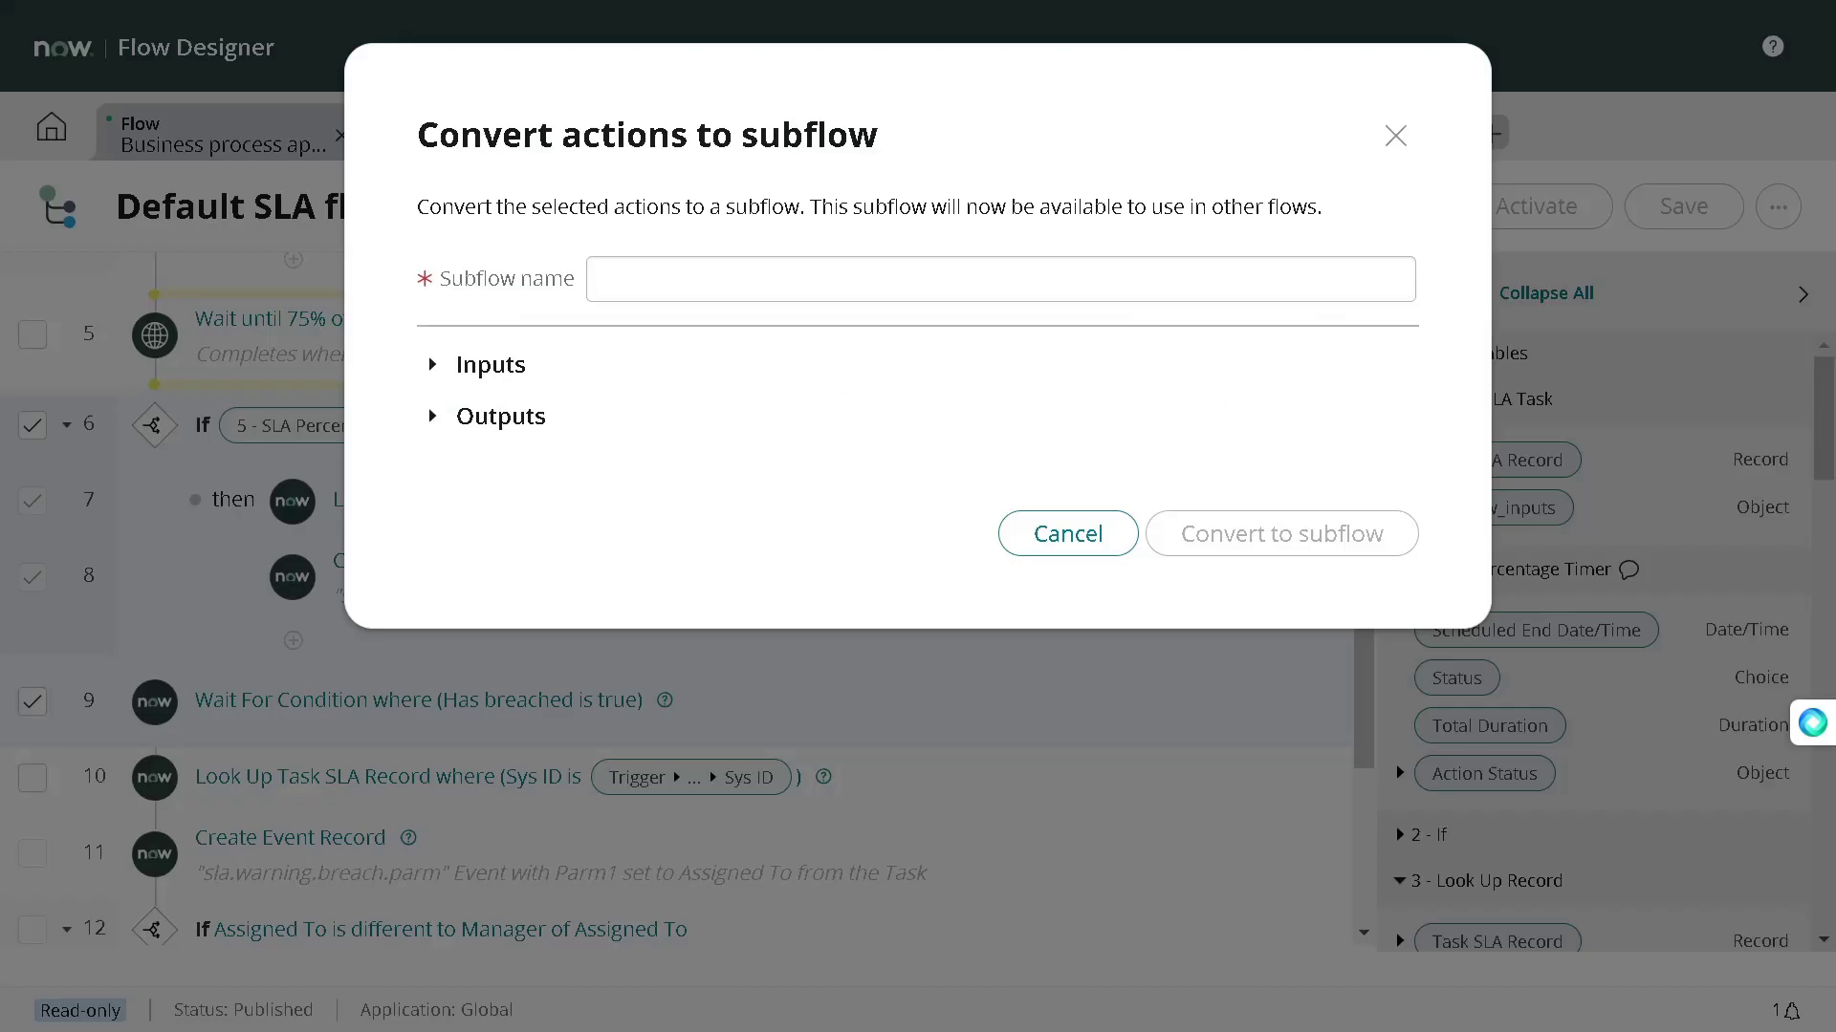
drag(418, 135, 670, 135)
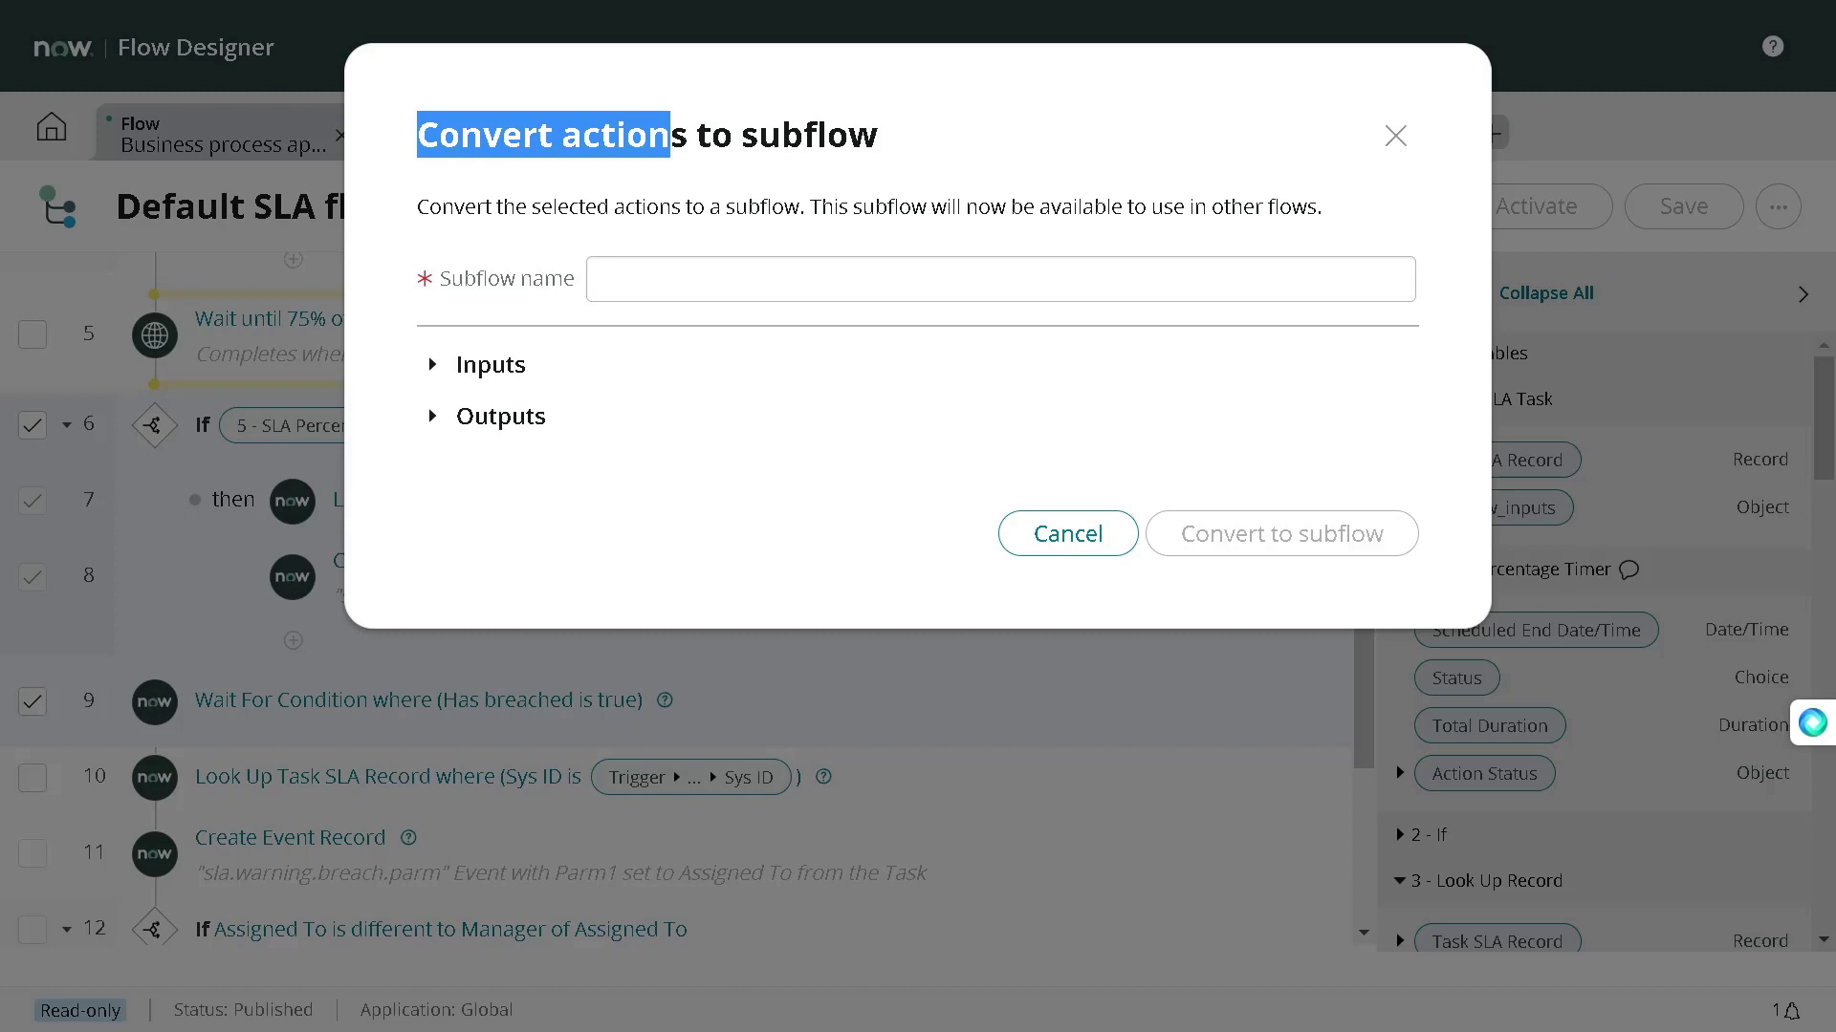
click(776, 273)
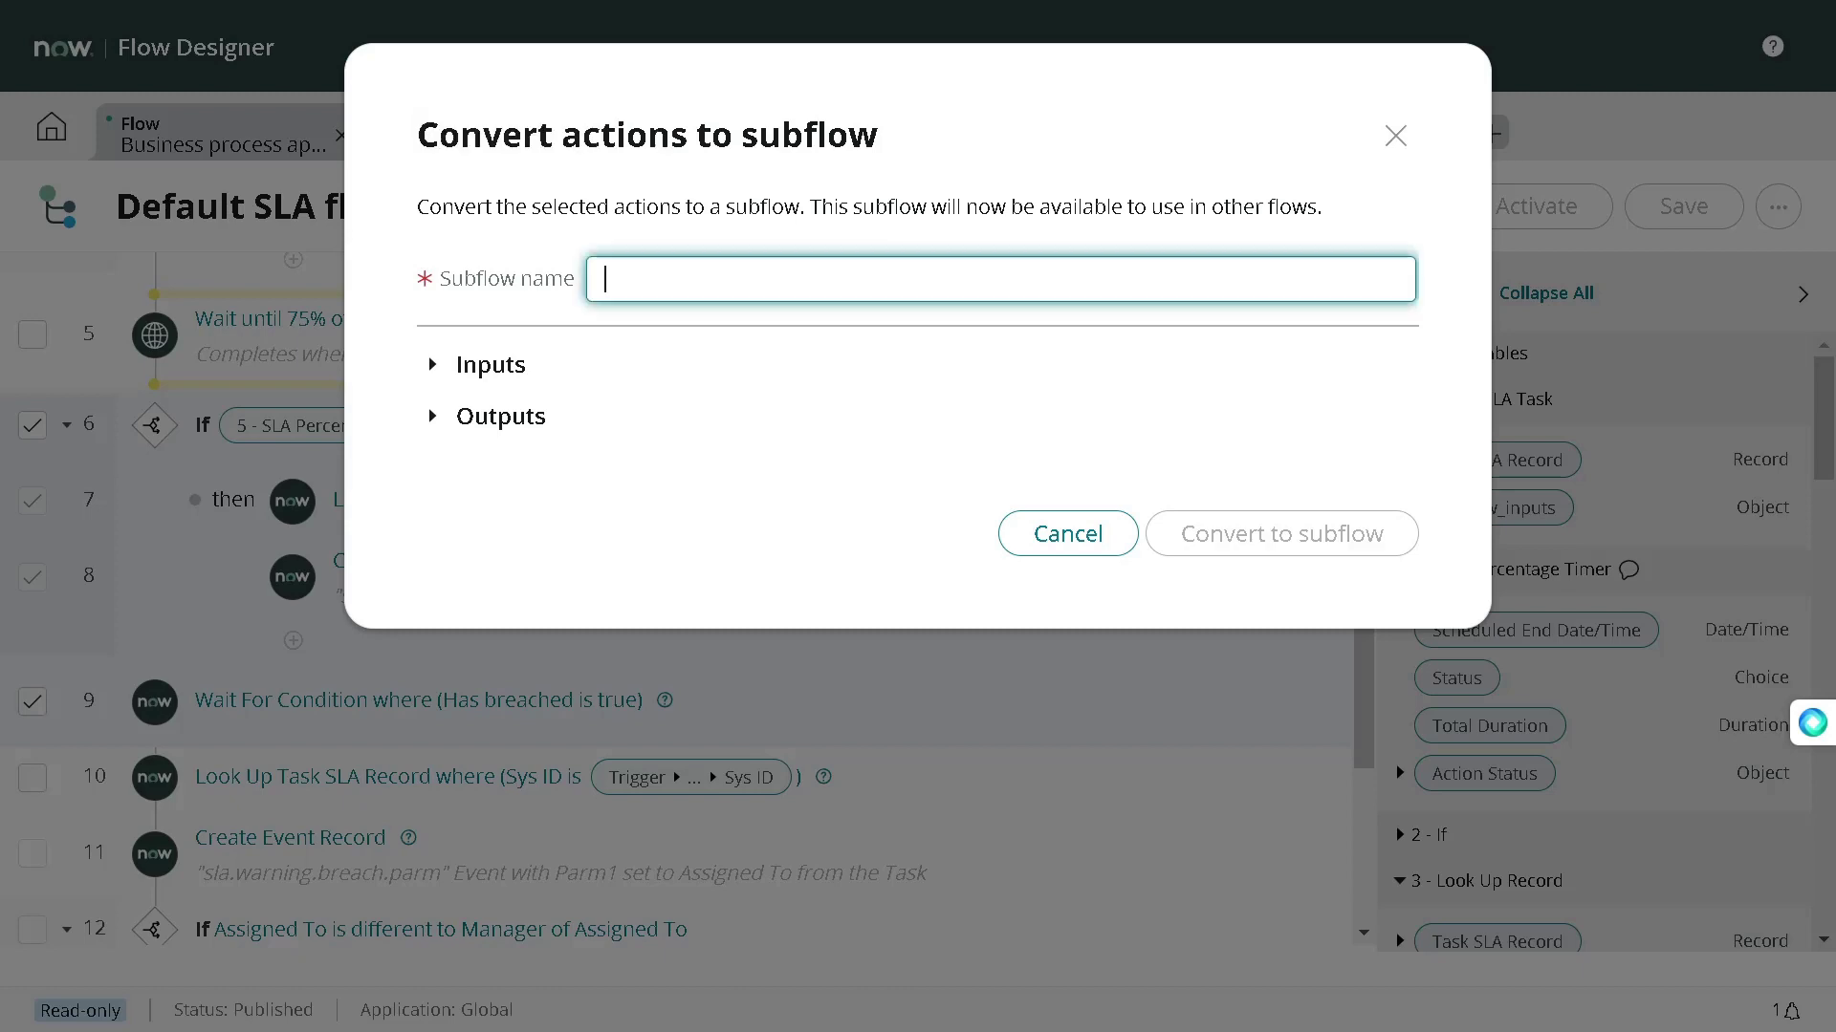
text(Def)
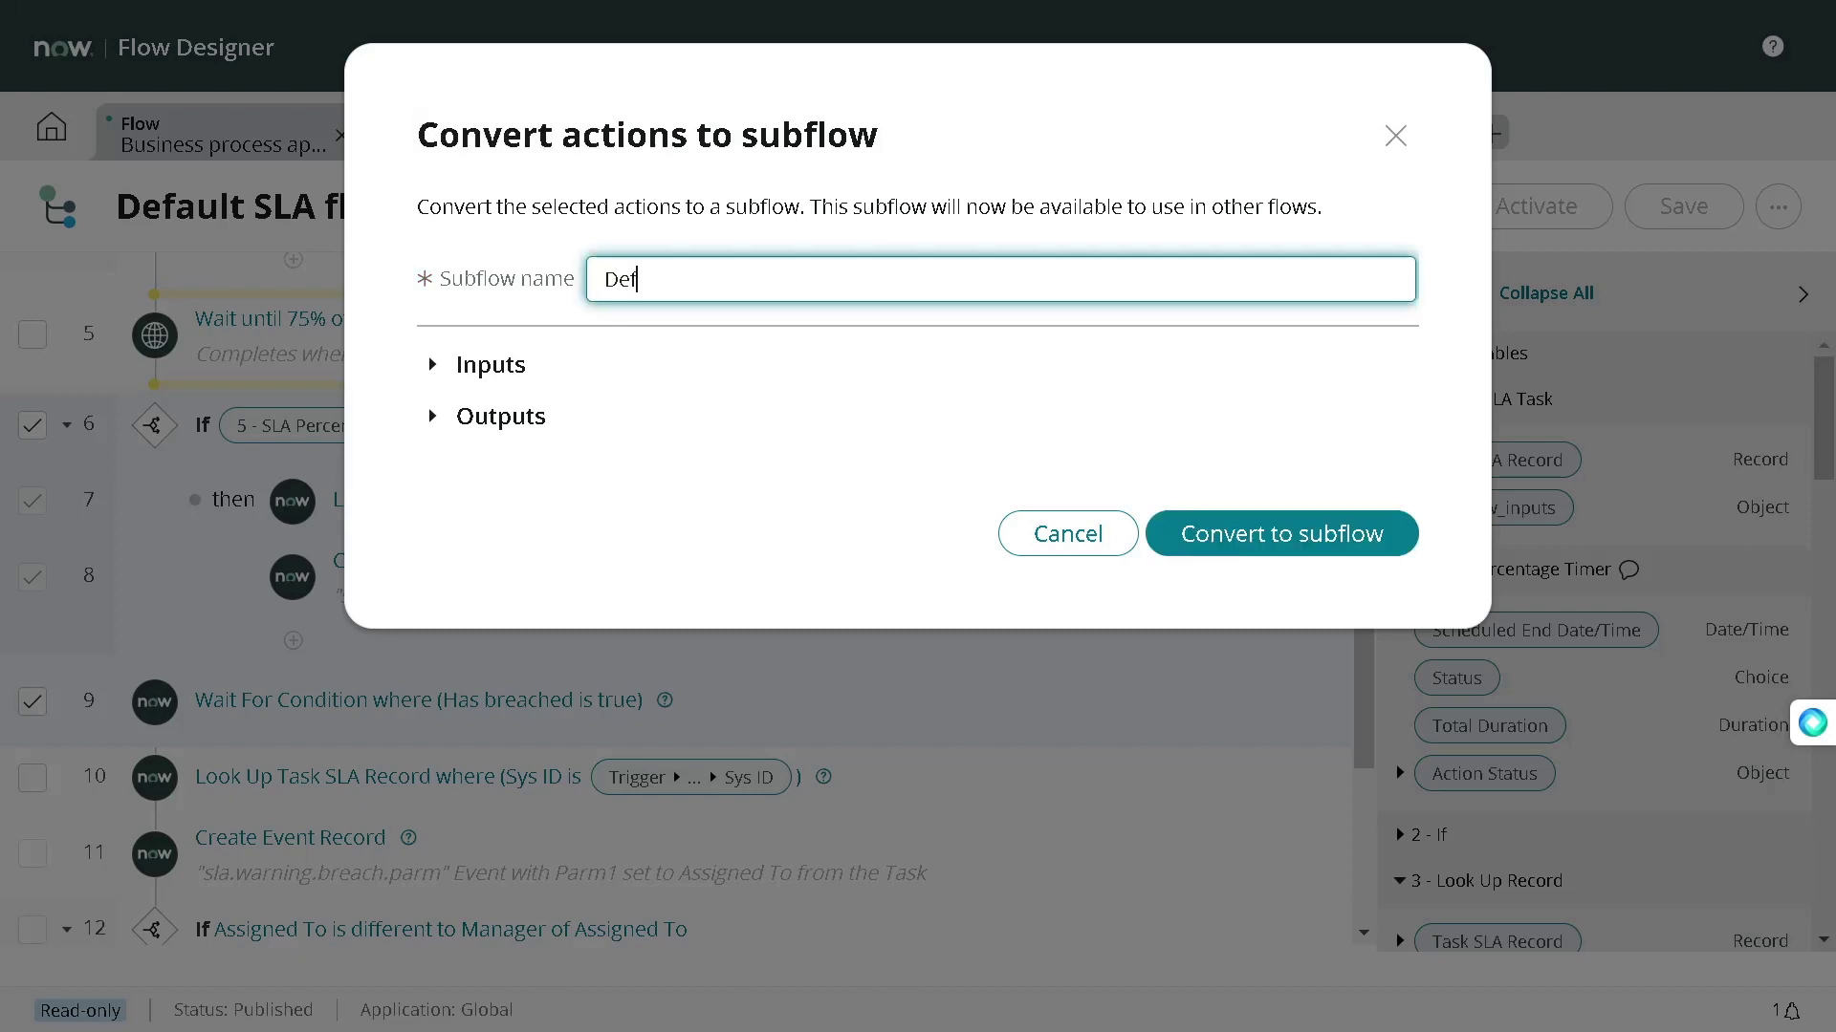
text(ault SLQ)
key(BackSpace)
text(AAA Subflo)
key(BackSpace)
key(BackSpace)
key(BackSpace)
key(BackSpace)
key(BackSpace)
key(BackSpace)
key(BackSpace)
key(BackSpace)
text(Su)
key(shift)
key(shift)
key(shift)
key(shift)
key(shift)
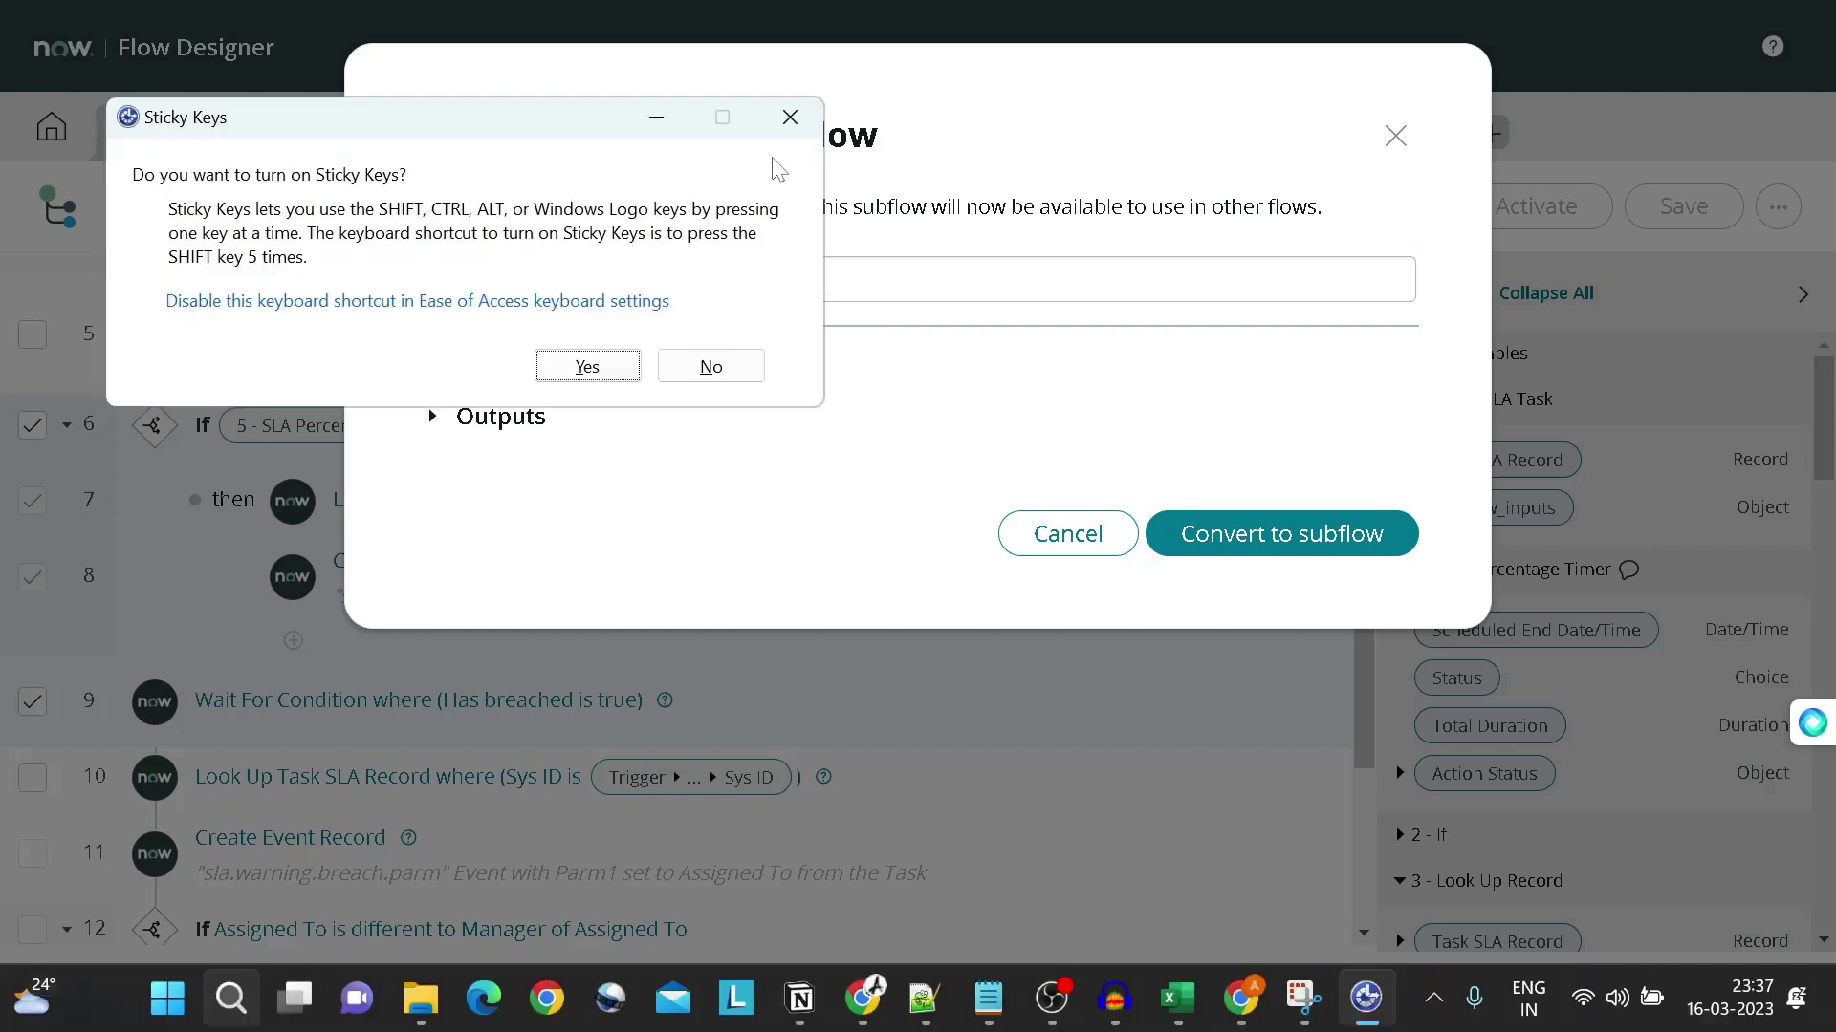
click(789, 117)
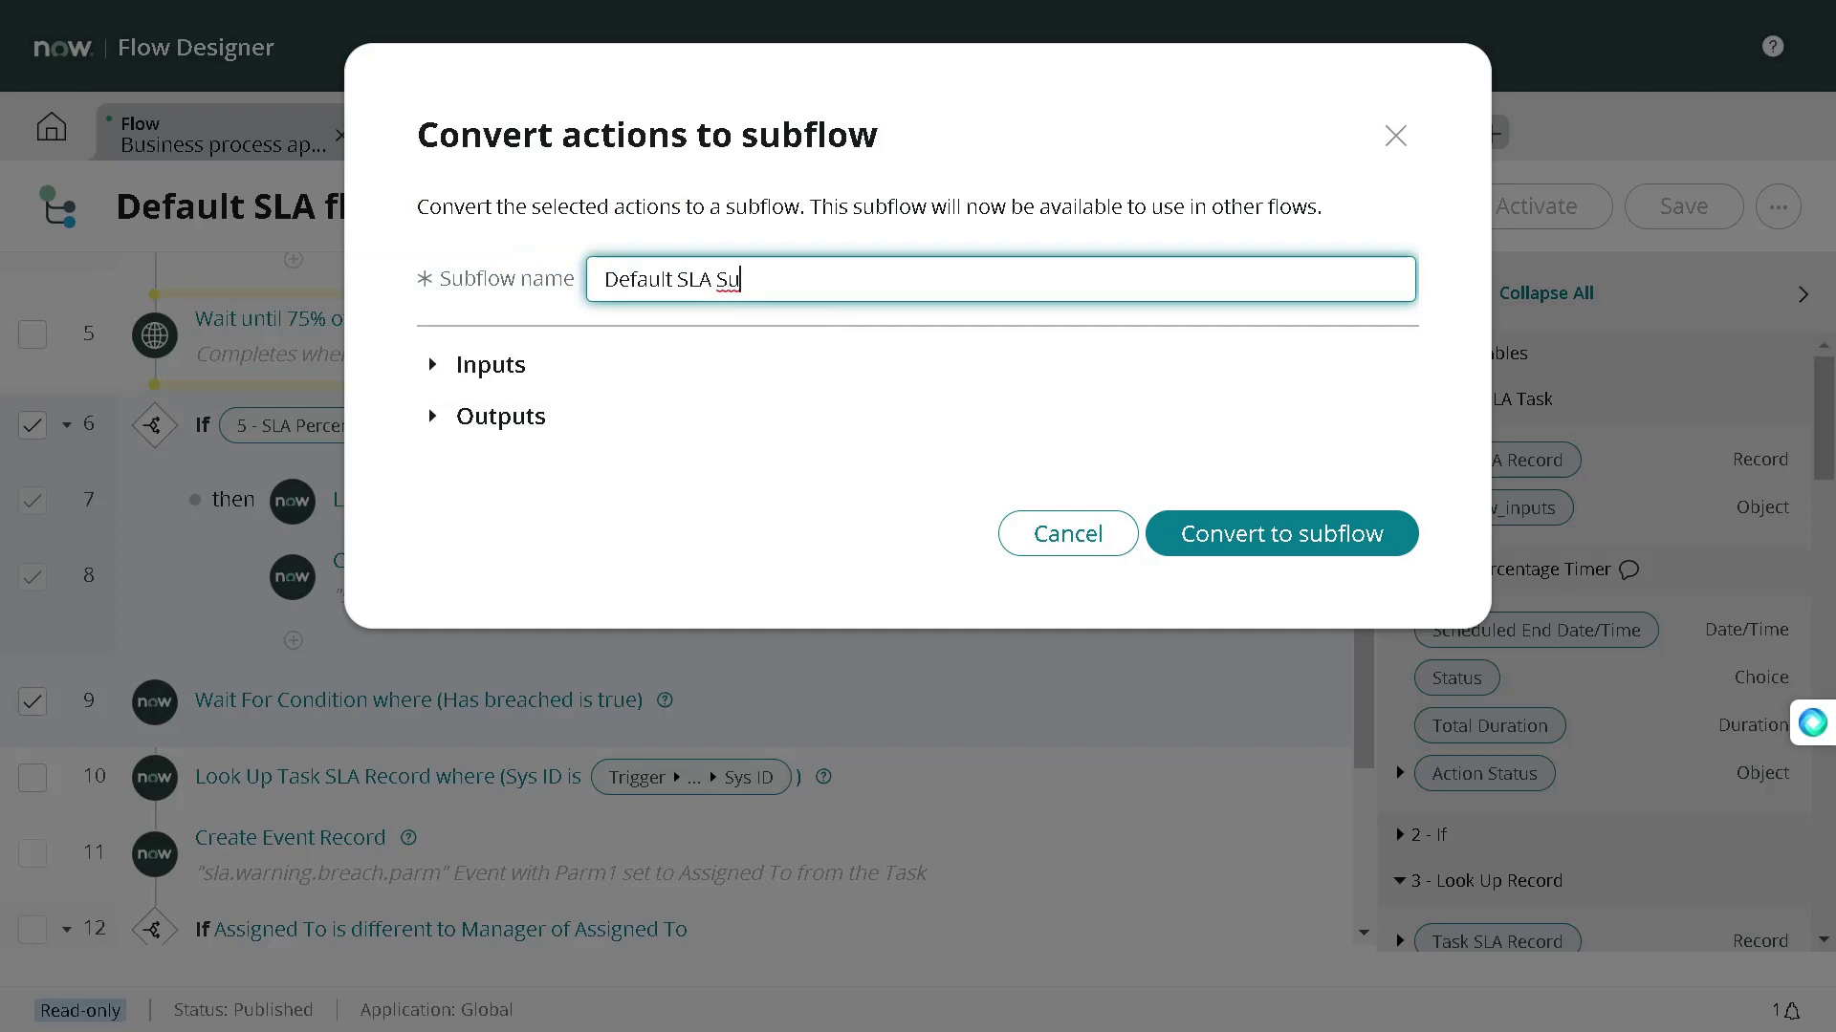
text(bflow)
click(1179, 532)
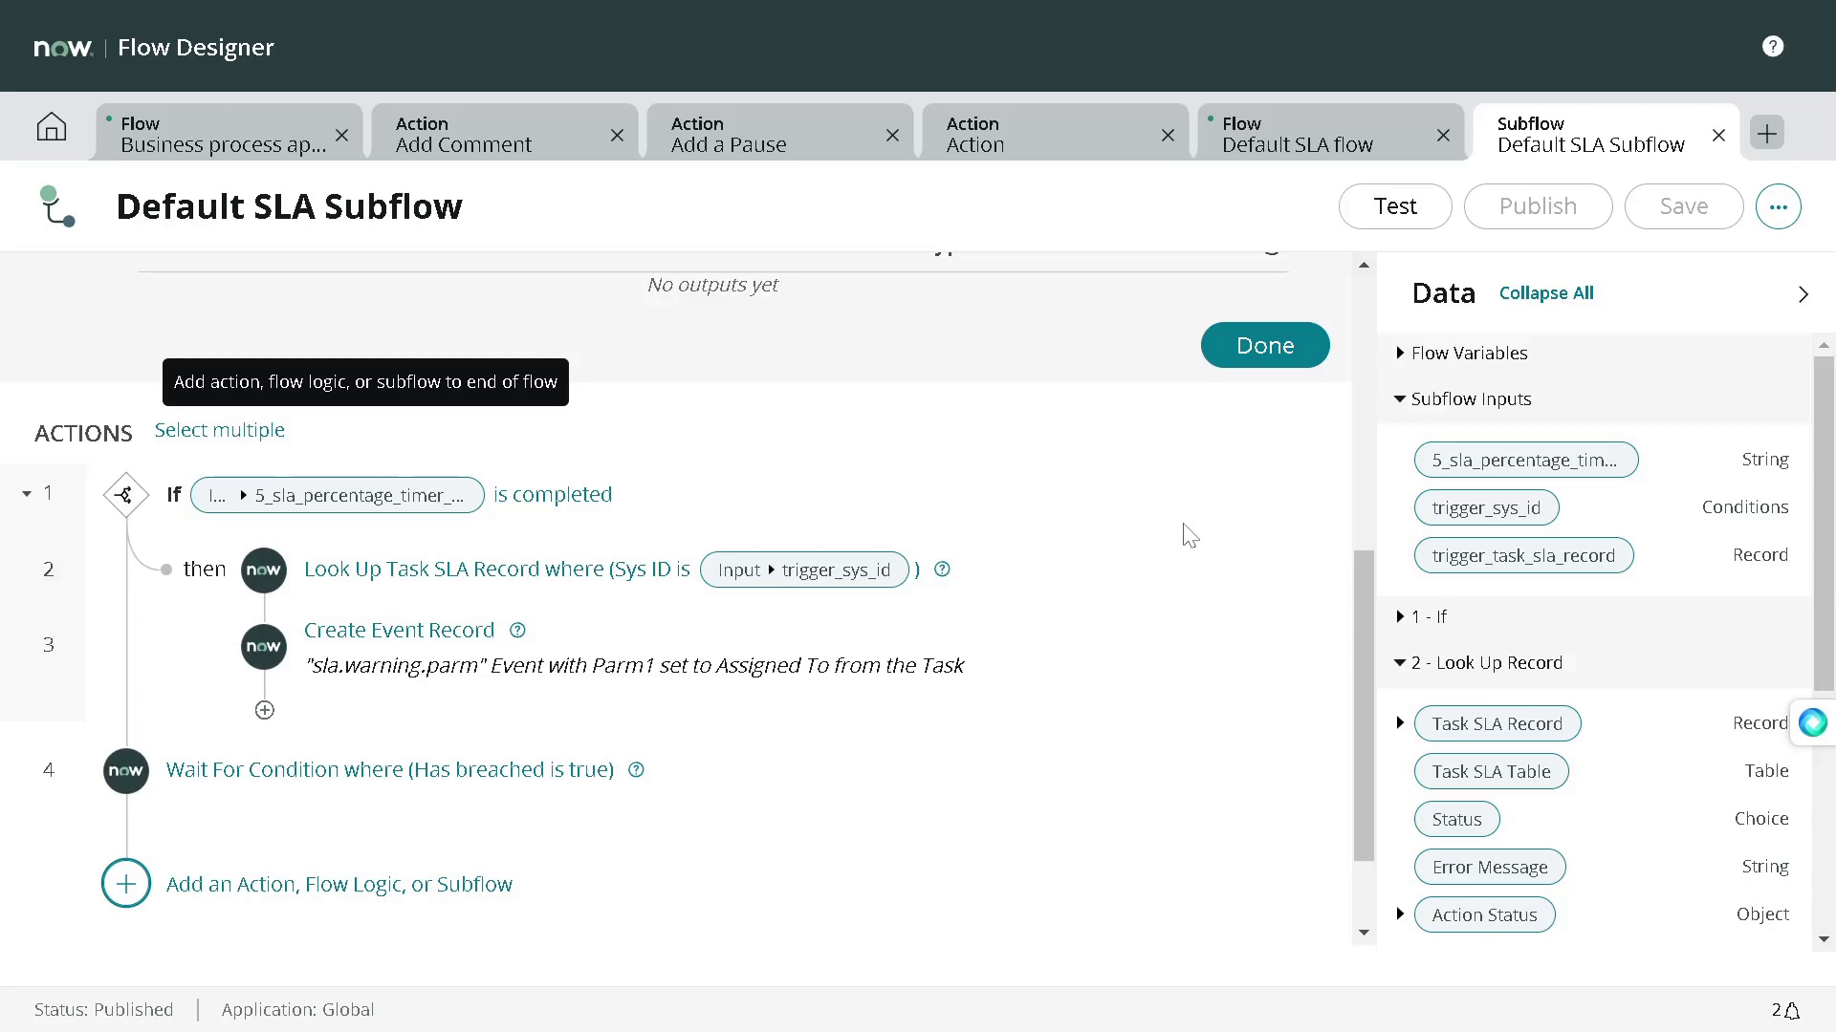
Step: Review the new subflow's inputs, outputs and actions, and return to the Default SLA flow to check where the subflow sits
scroll(1188, 535, up, 6)
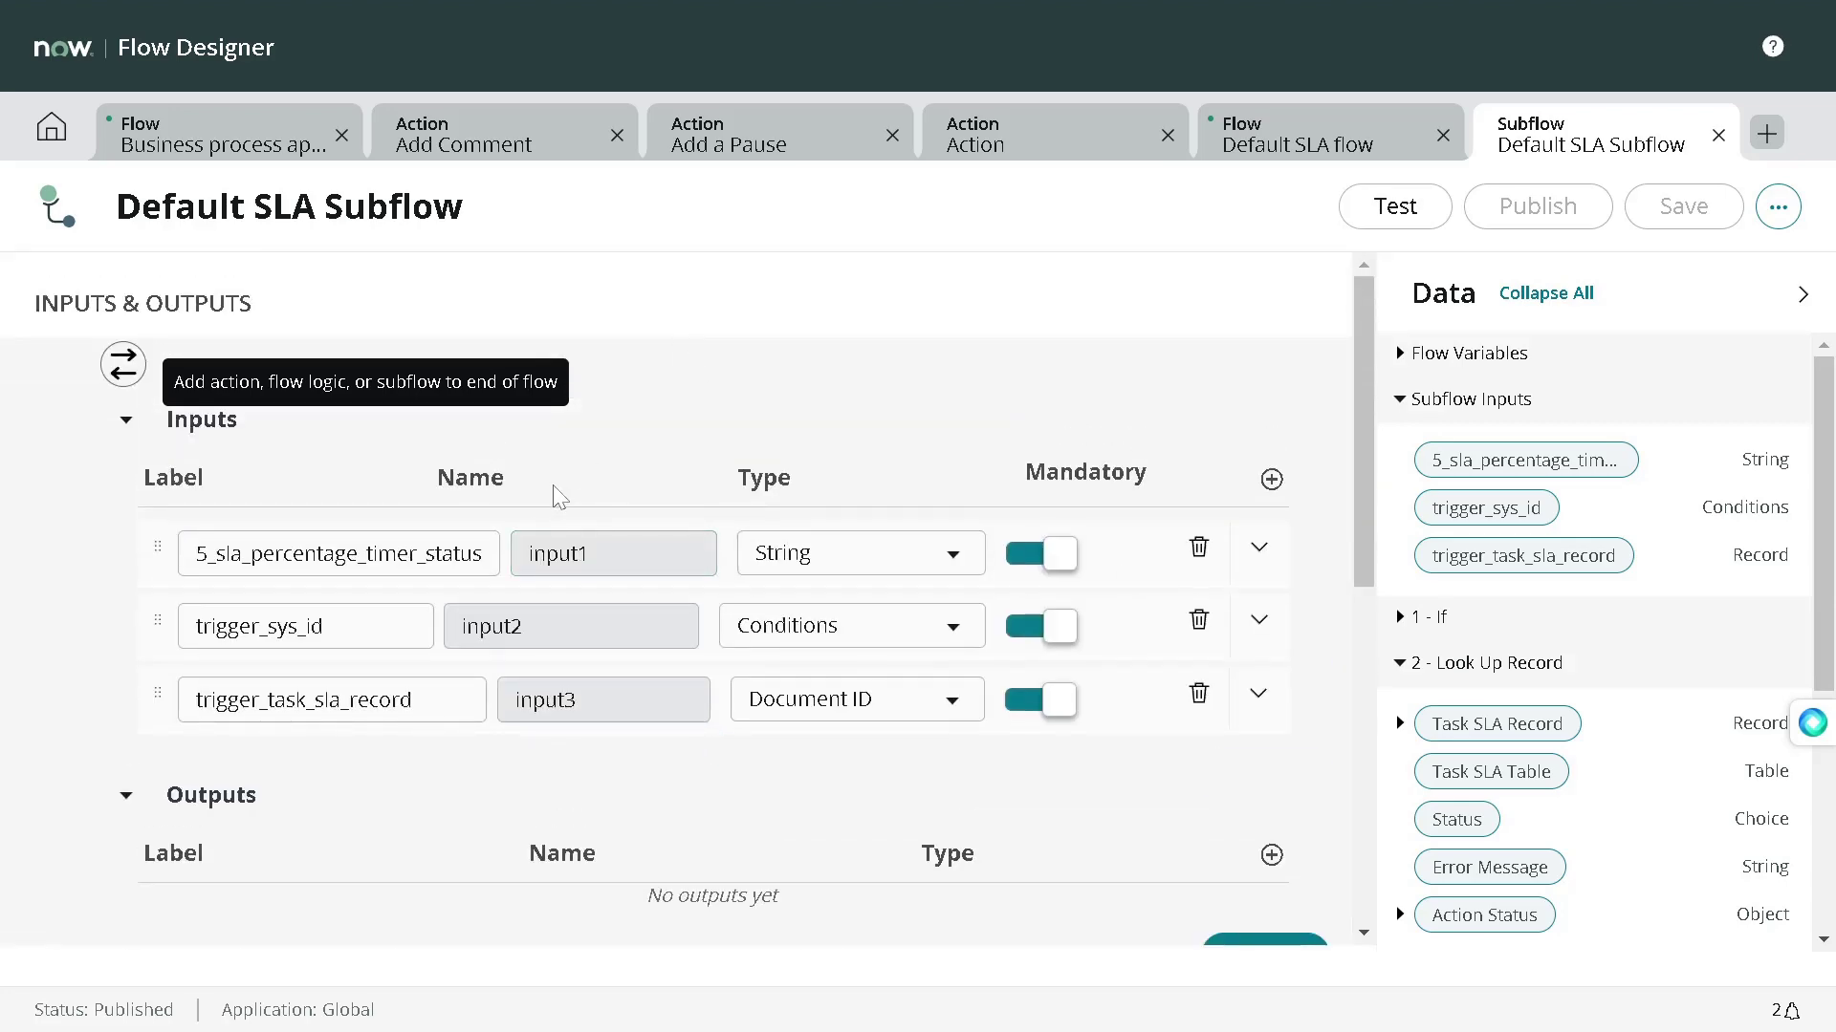
scroll(557, 496, down, 6)
scroll(449, 742, up, 5)
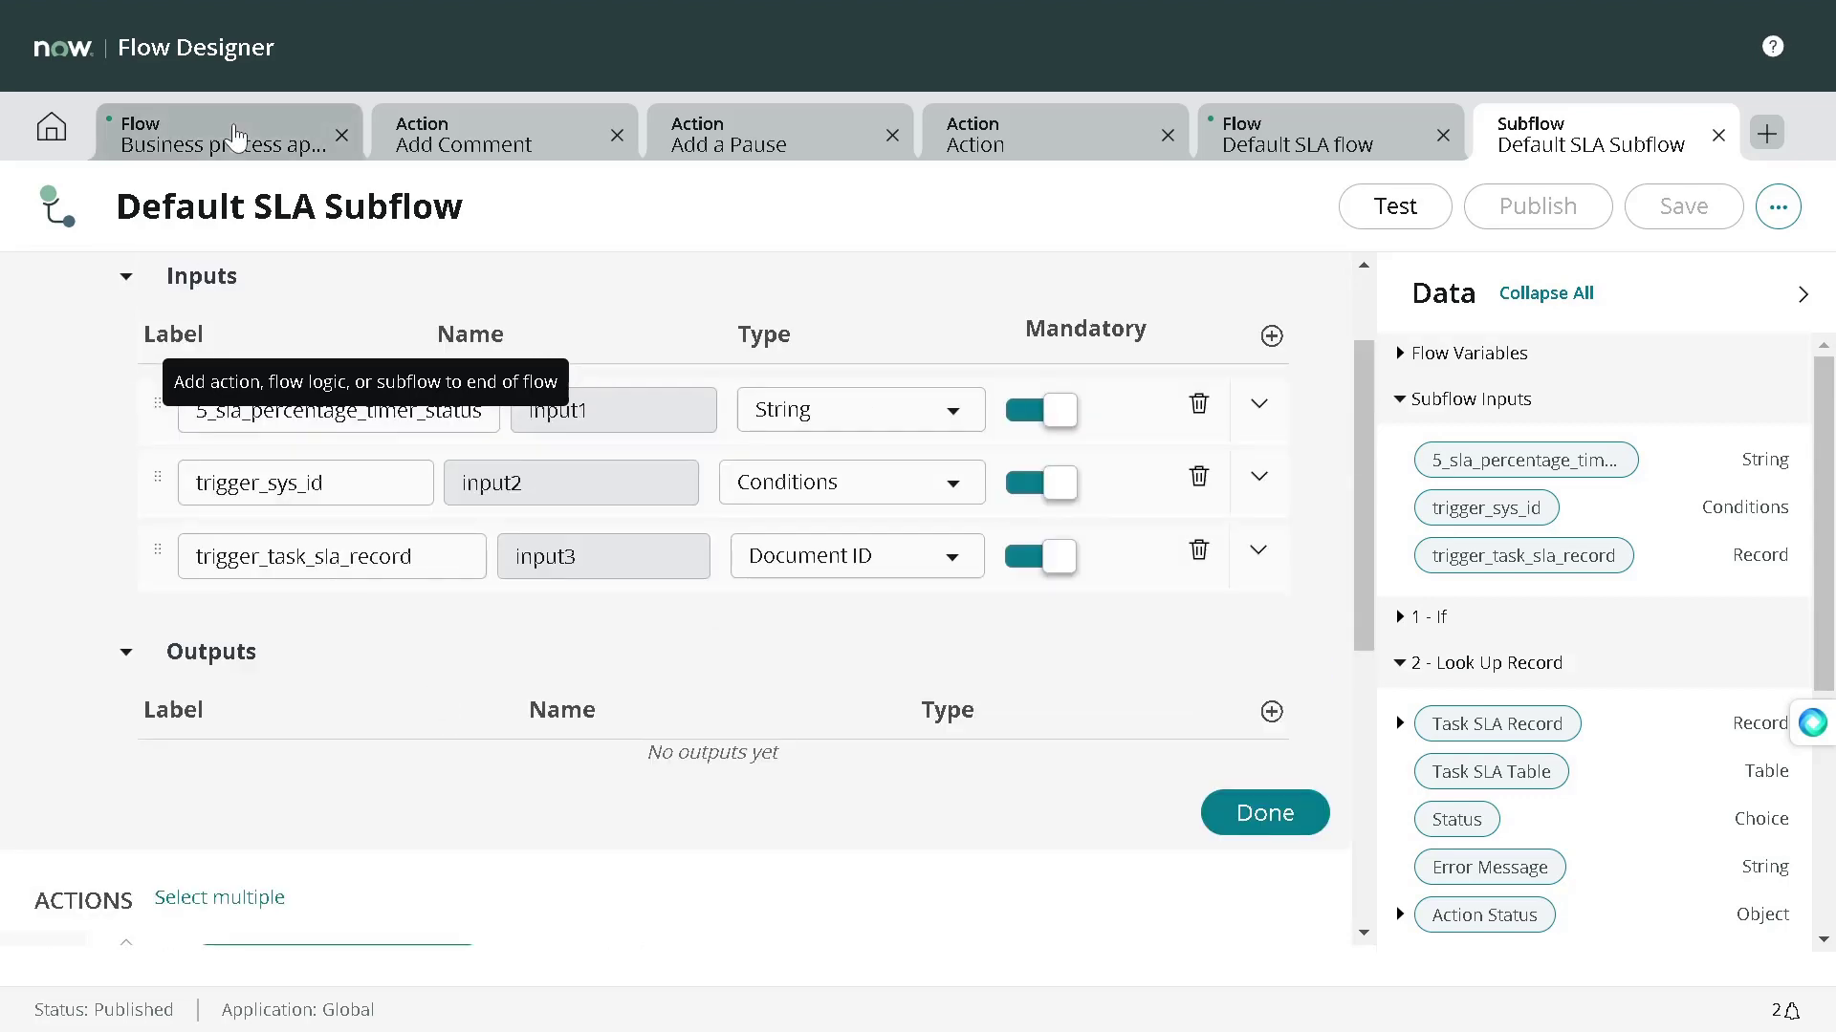
click(1322, 141)
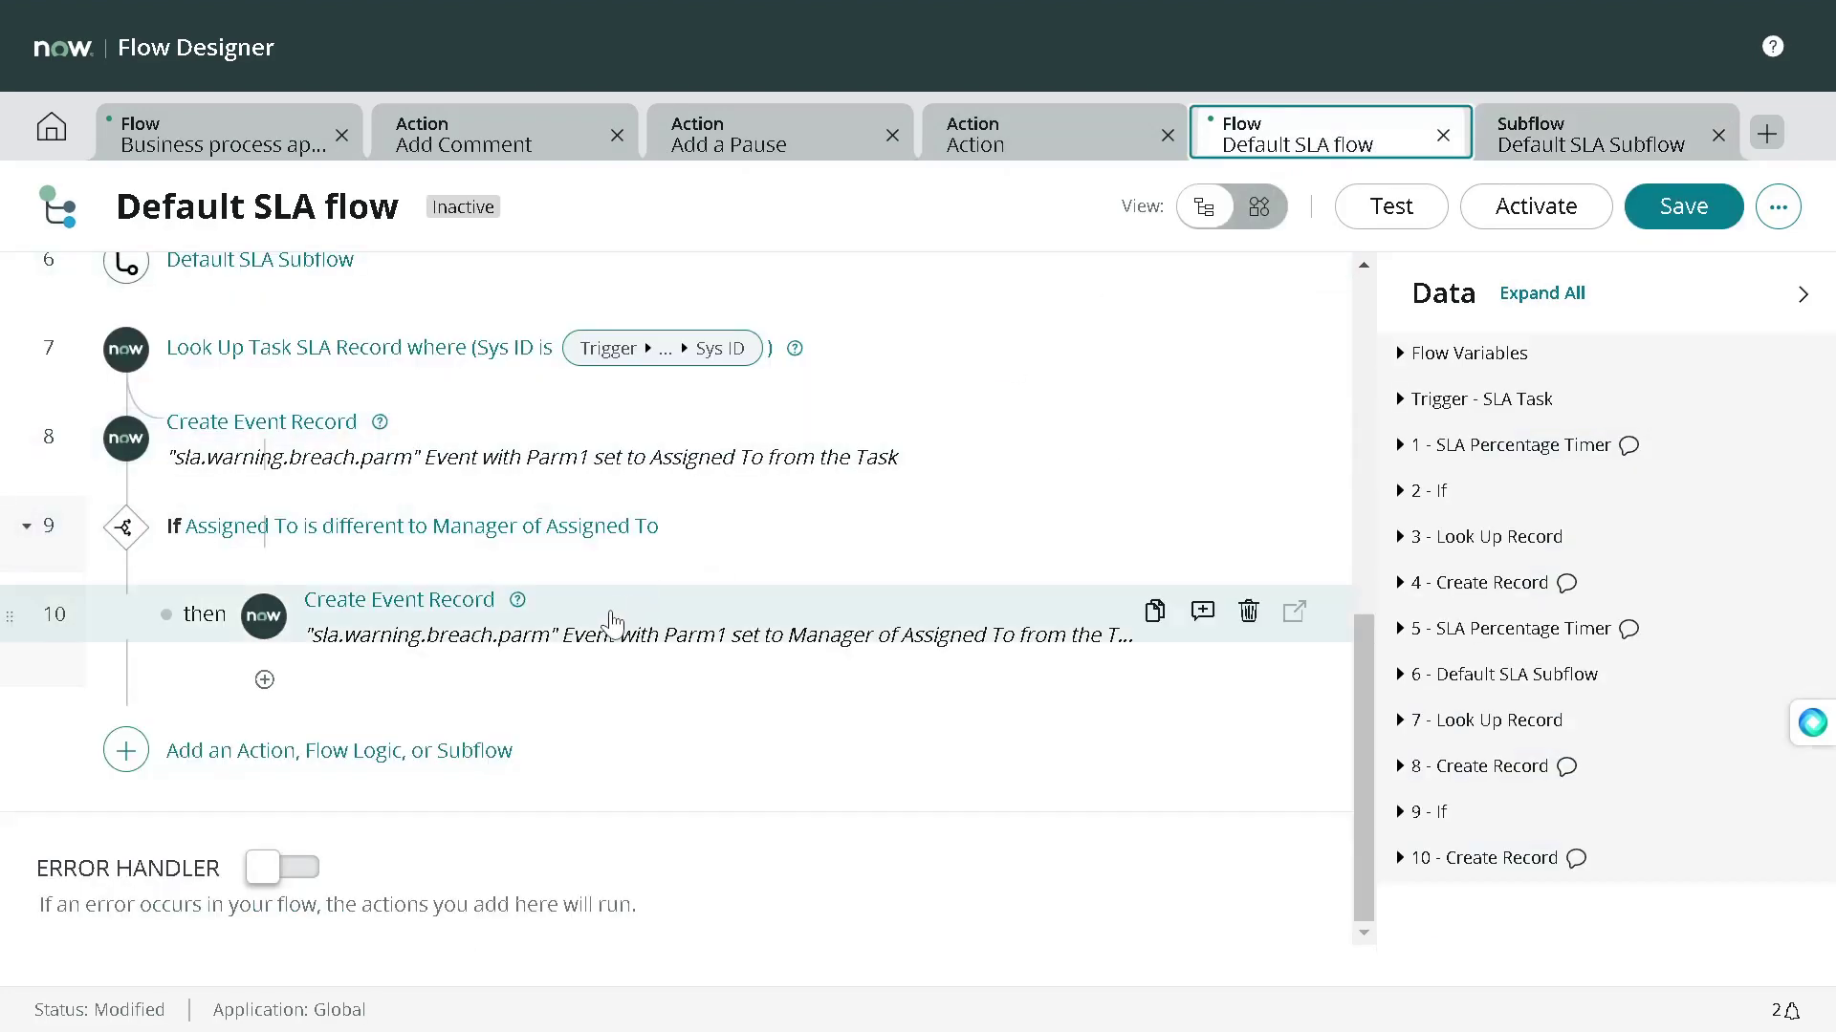
scroll(613, 622, up, 2)
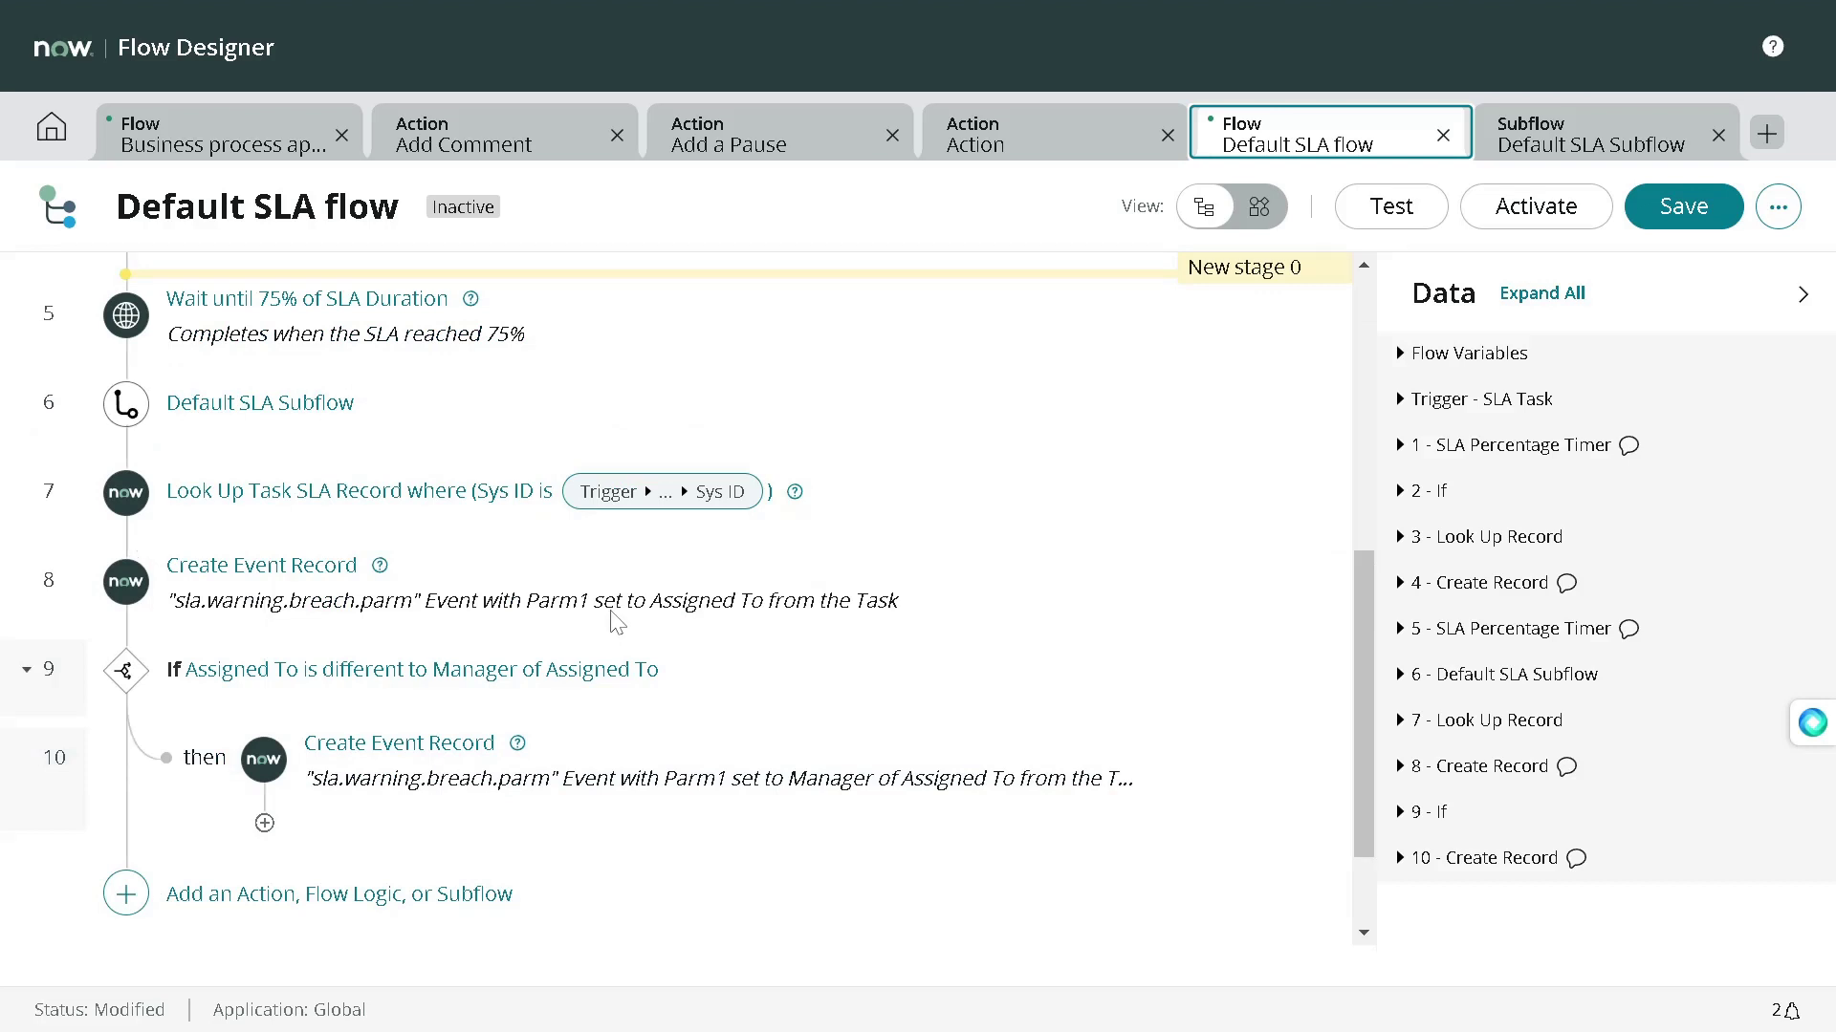
scroll(617, 621, up, 2)
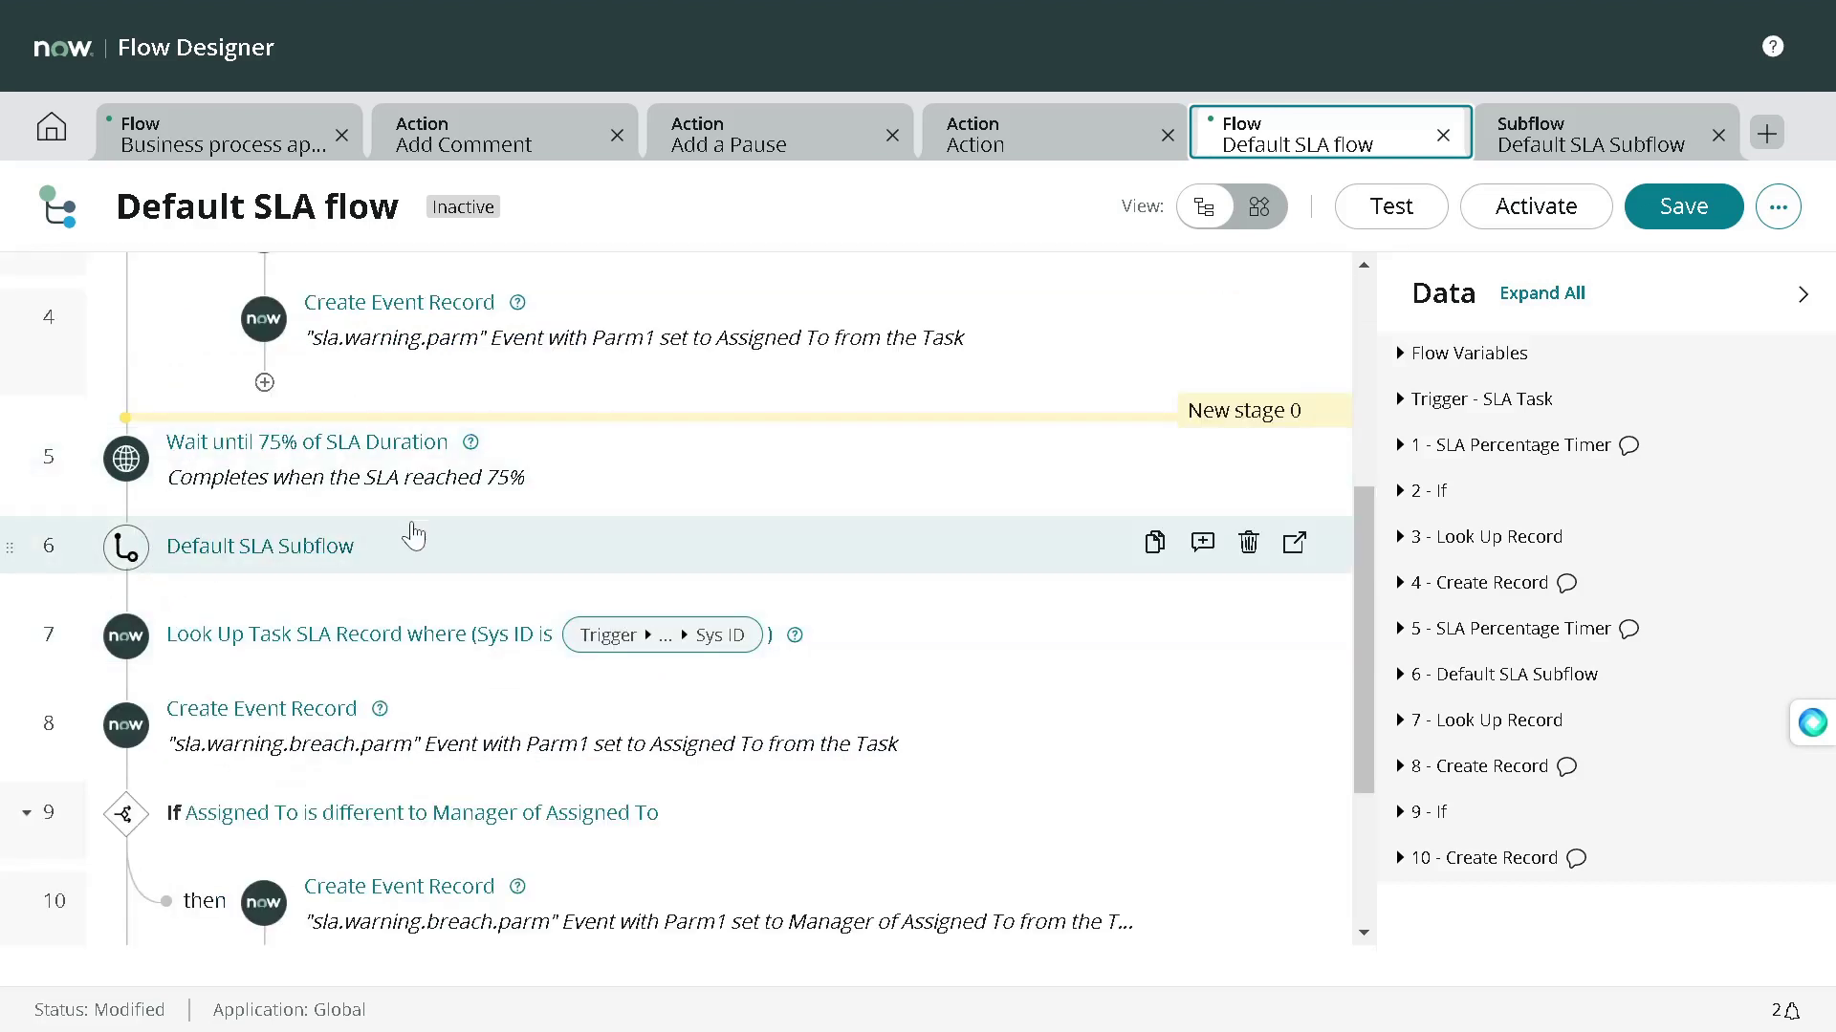